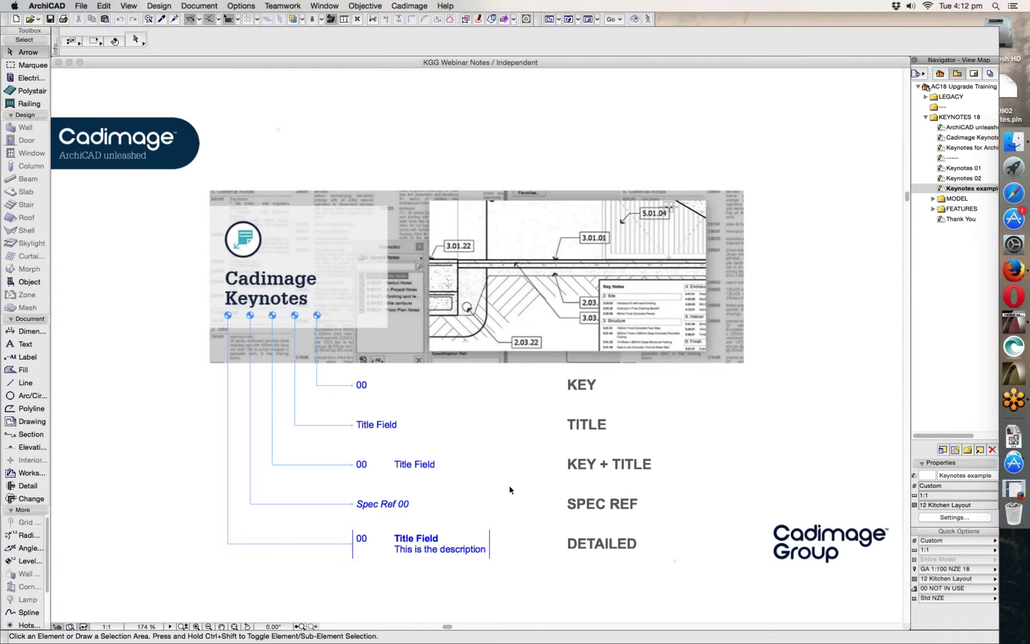
Expand the MODEL folder in the Navigator to list its views
click(933, 198)
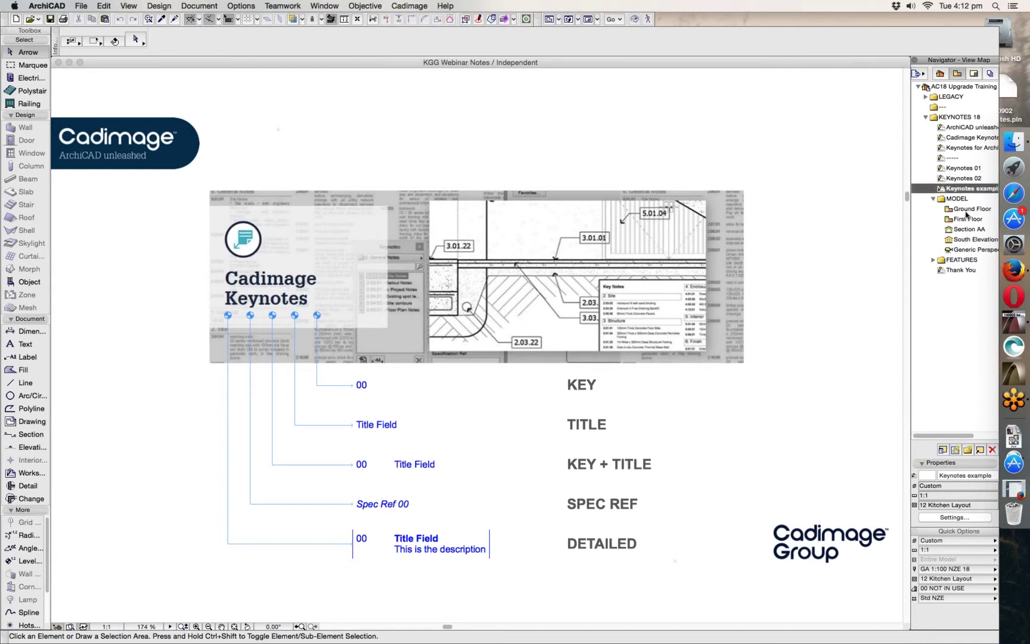
Review the Ground Floor, First Floor, Section AA and South Elevation views in turn
double_click(968, 210)
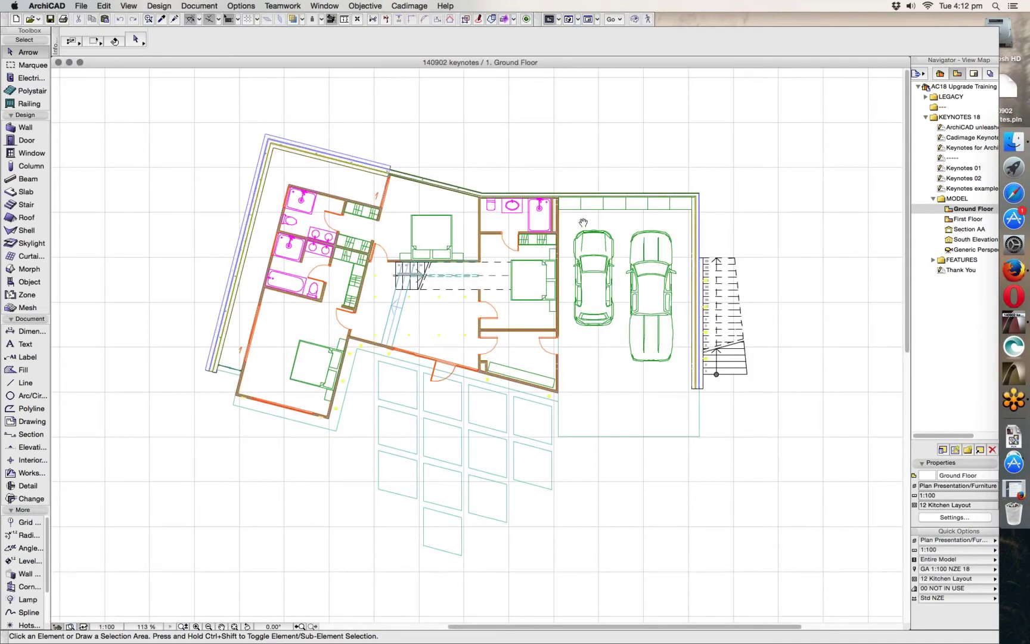
middle_drag(551, 223, 516, 240)
scroll(516, 240, right, 3)
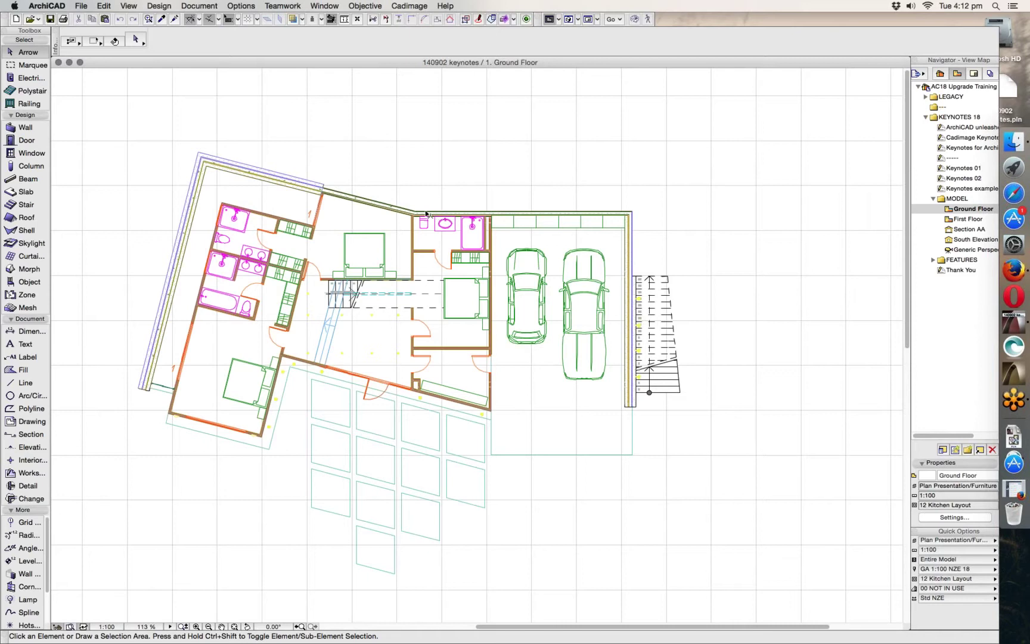
double_click(969, 219)
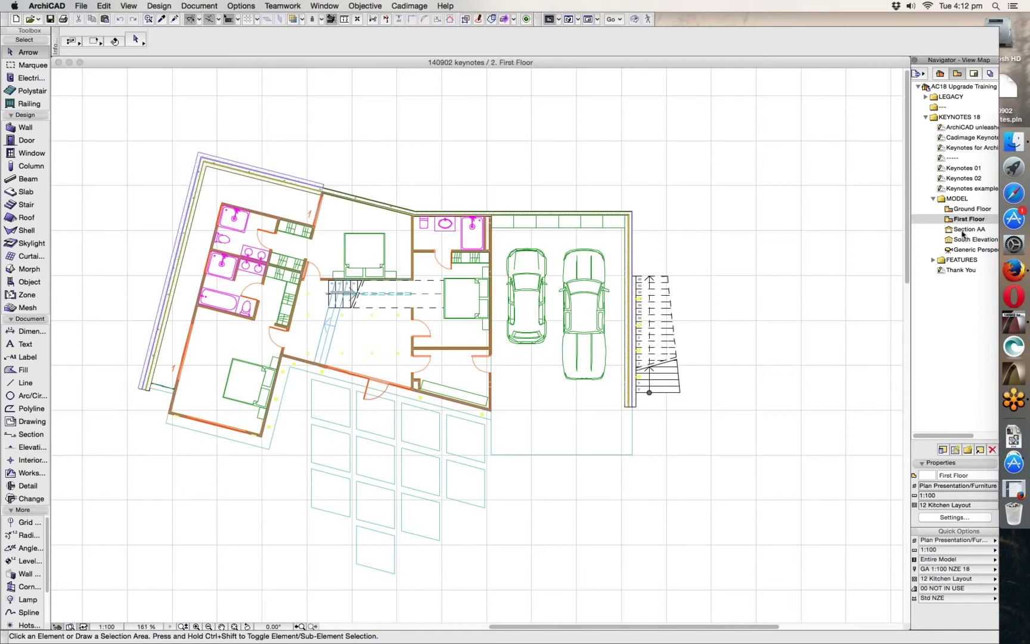
double_click(962, 230)
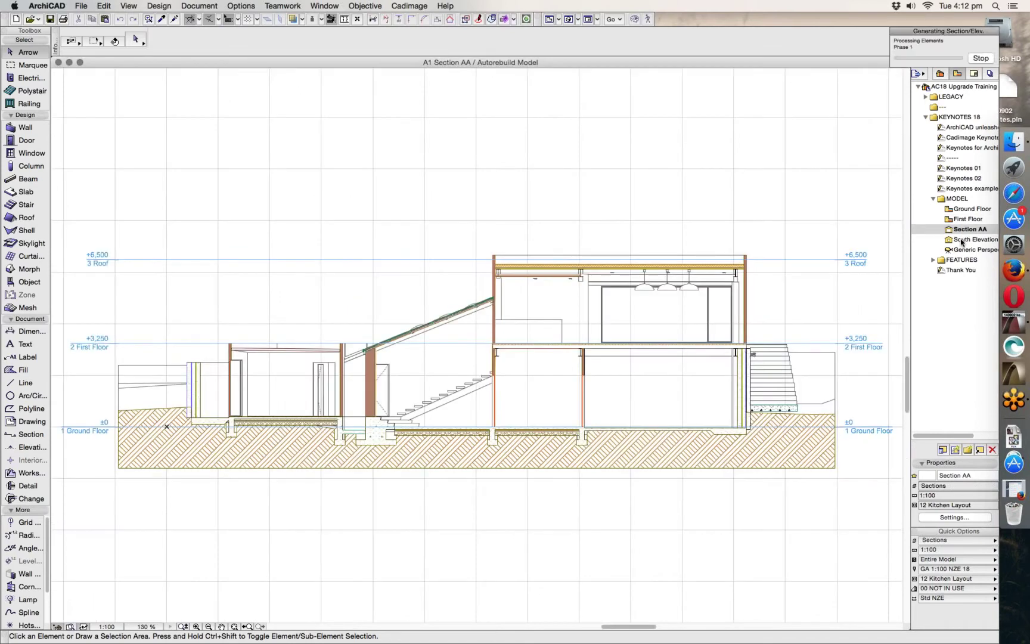
double_click(961, 240)
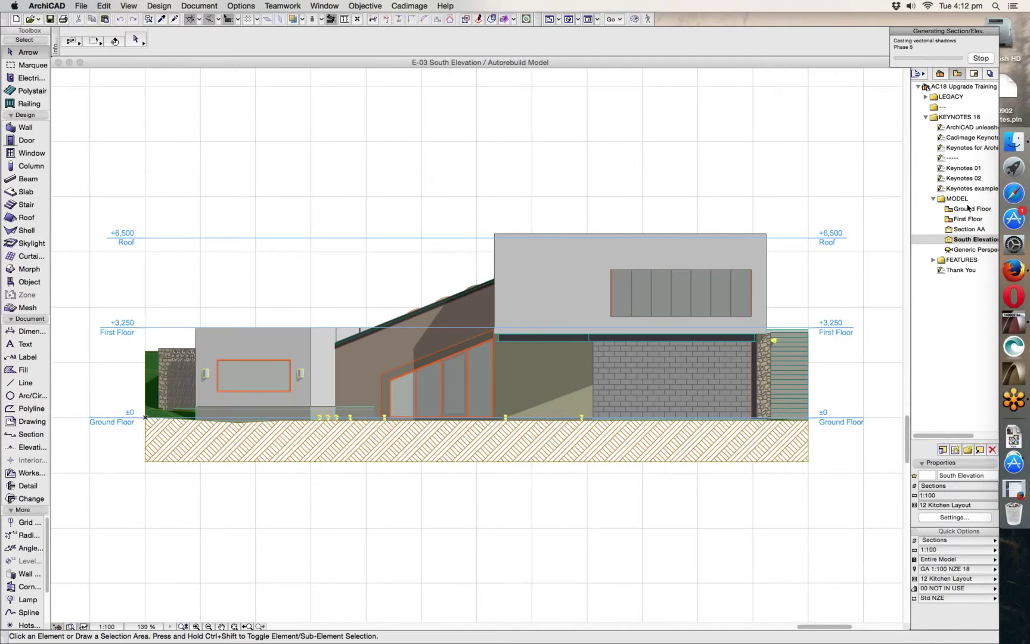
Open the 01- Keynotes Palette feature view from FEATURES, showing the Ground Floor plan at 1:50
click(934, 260)
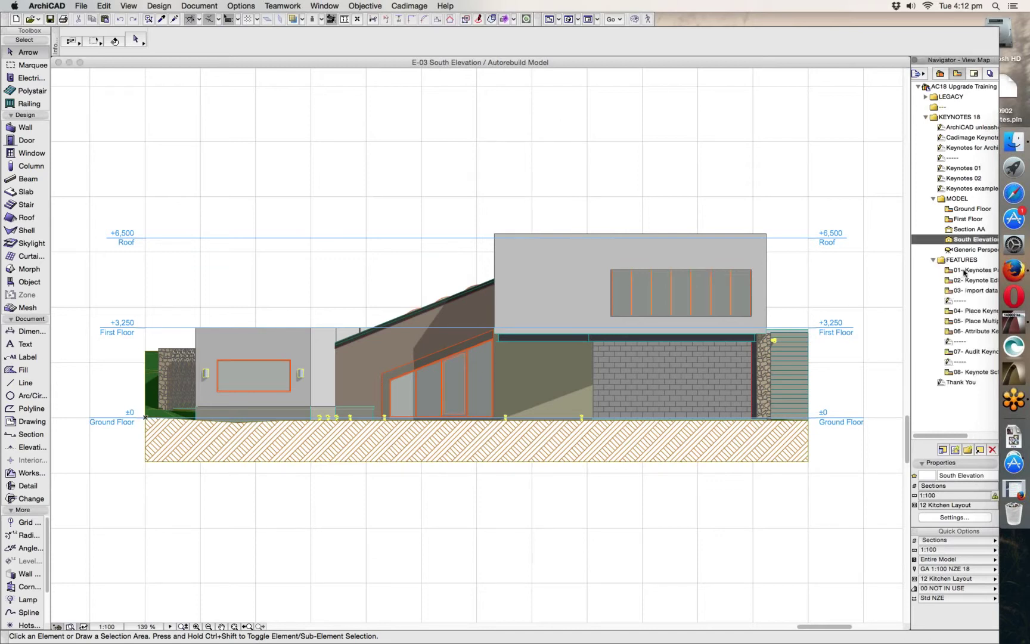
double_click(966, 273)
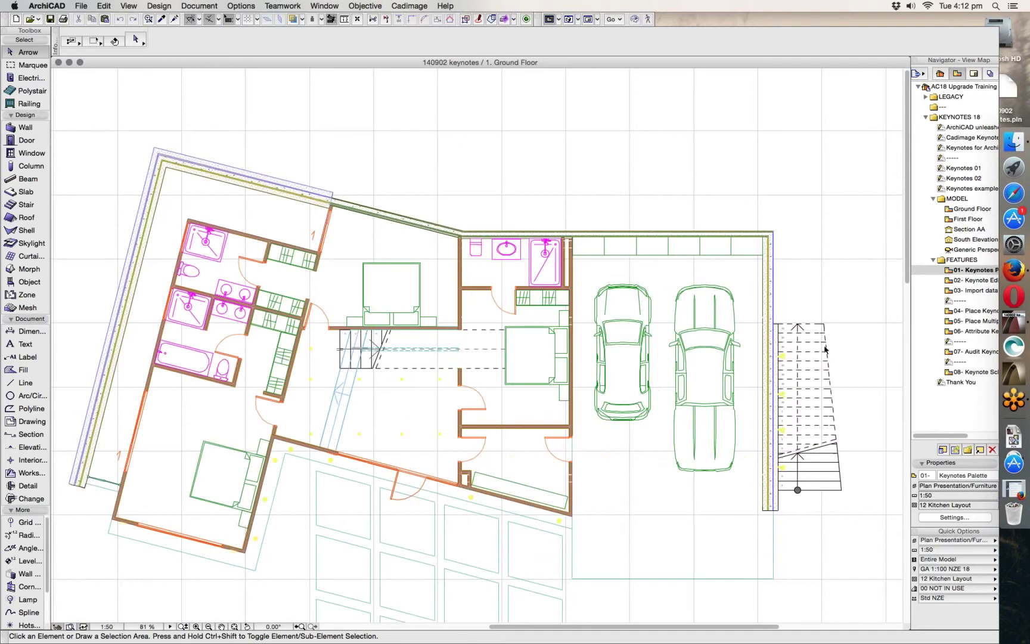
scroll(655, 392, down, 2)
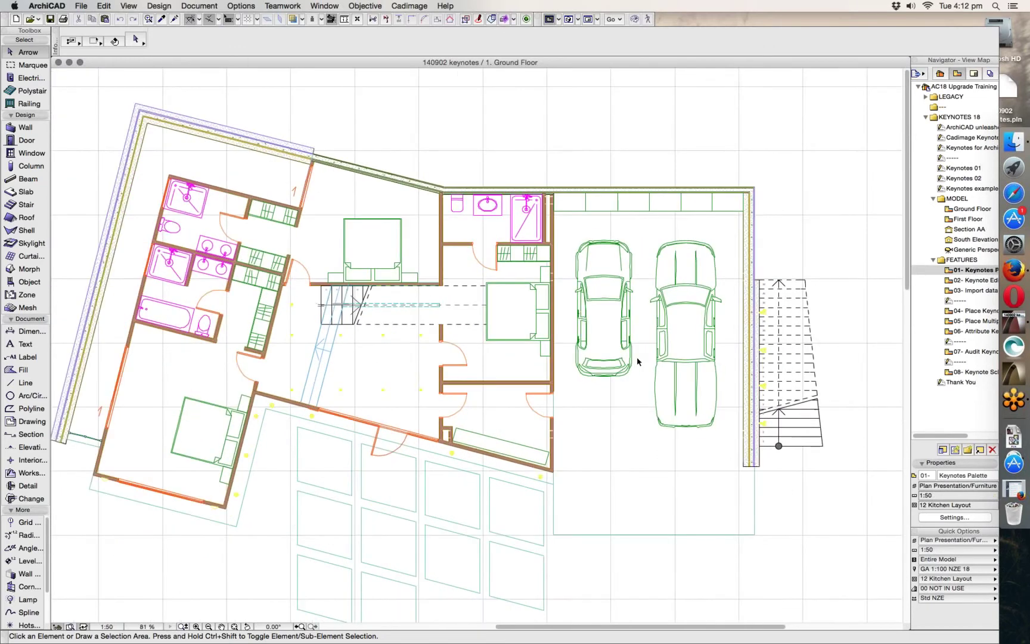
scroll(638, 361, down, 3)
scroll(578, 341, right, 5)
scroll(578, 341, down, 2)
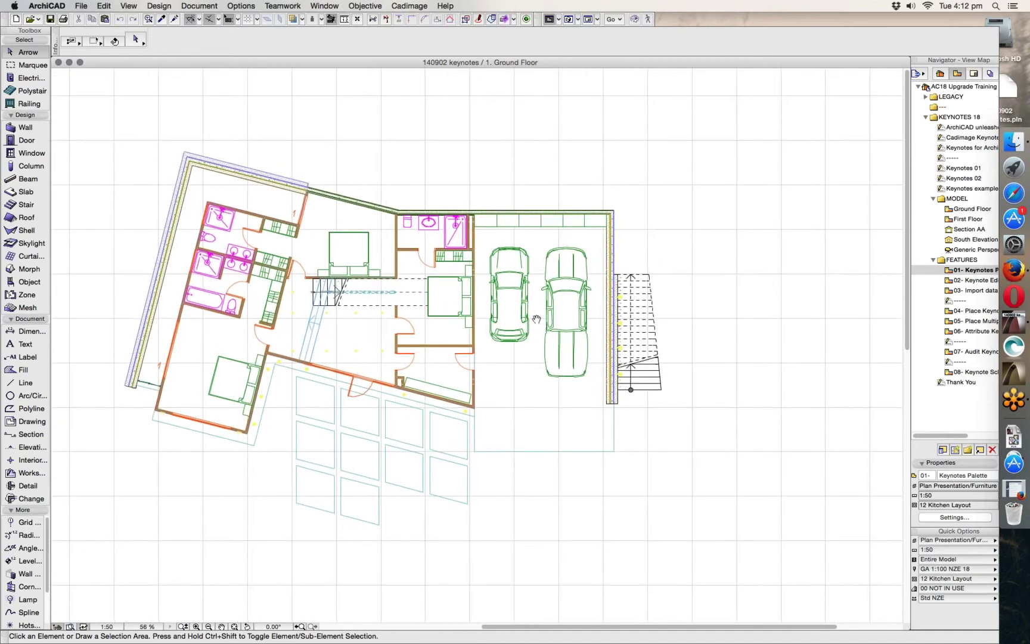
click(409, 6)
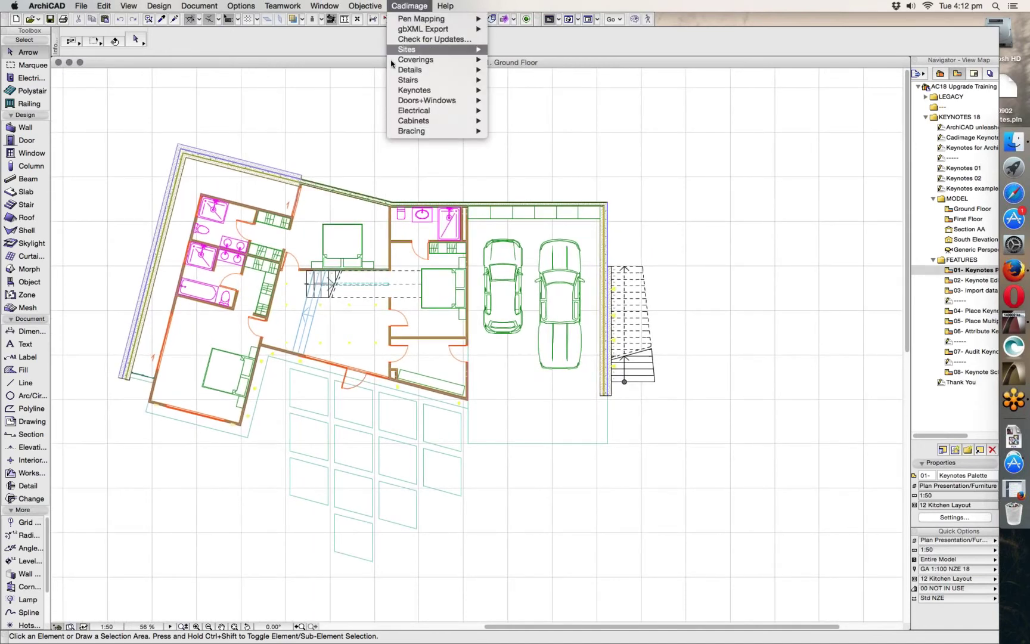
Open the Cadimage Keynotes palette and move it to the right screen edge, clear of the plan
mouse_move(441, 90)
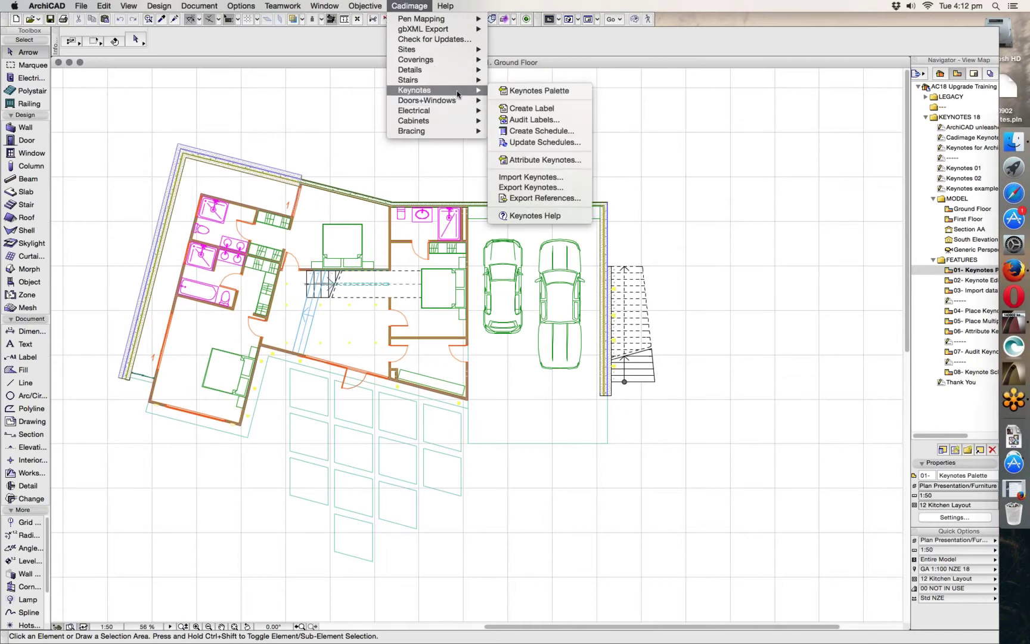
click(567, 94)
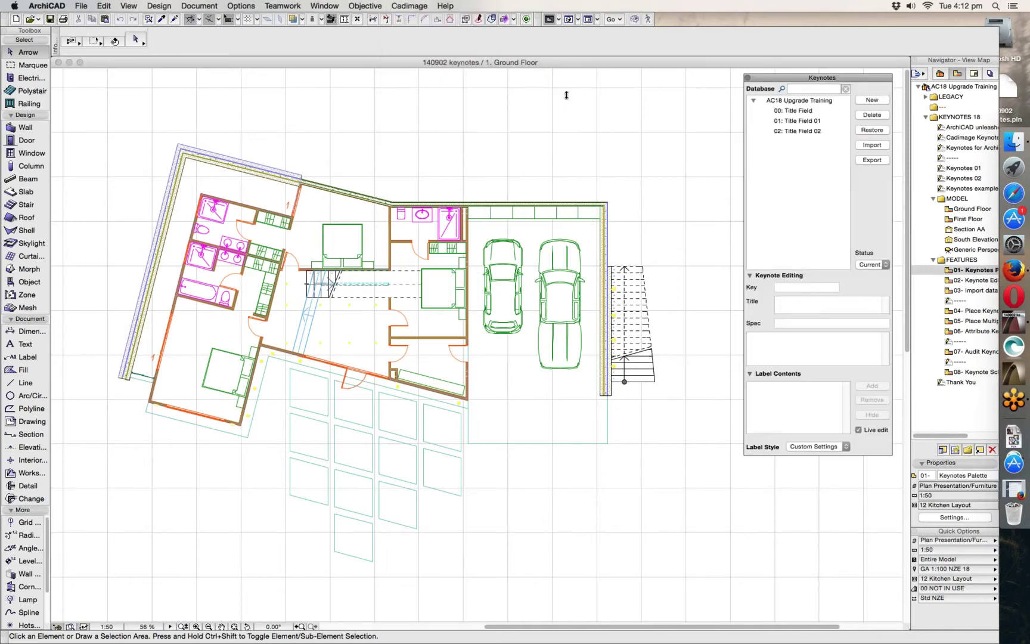
mouse_move(833, 76)
mouse_down()
mouse_move(856, 96)
mouse_move(882, 100)
mouse_move(1007, 87)
mouse_move(942, 102)
mouse_move(978, 182)
mouse_move(980, 169)
mouse_move(867, 72)
mouse_move(826, 71)
mouse_move(839, 69)
mouse_move(843, 117)
mouse_move(892, 87)
mouse_move(881, 73)
mouse_move(711, 73)
mouse_move(888, 79)
mouse_move(847, 75)
mouse_move(842, 65)
mouse_up()
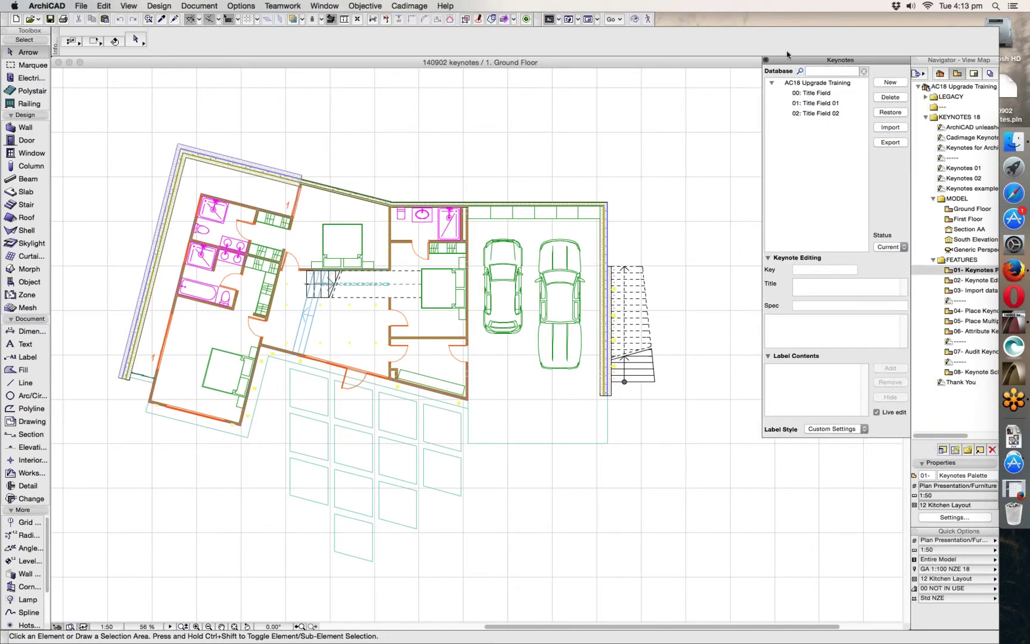
mouse_move(785, 64)
mouse_down()
mouse_move(859, 94)
mouse_move(781, 61)
mouse_up()
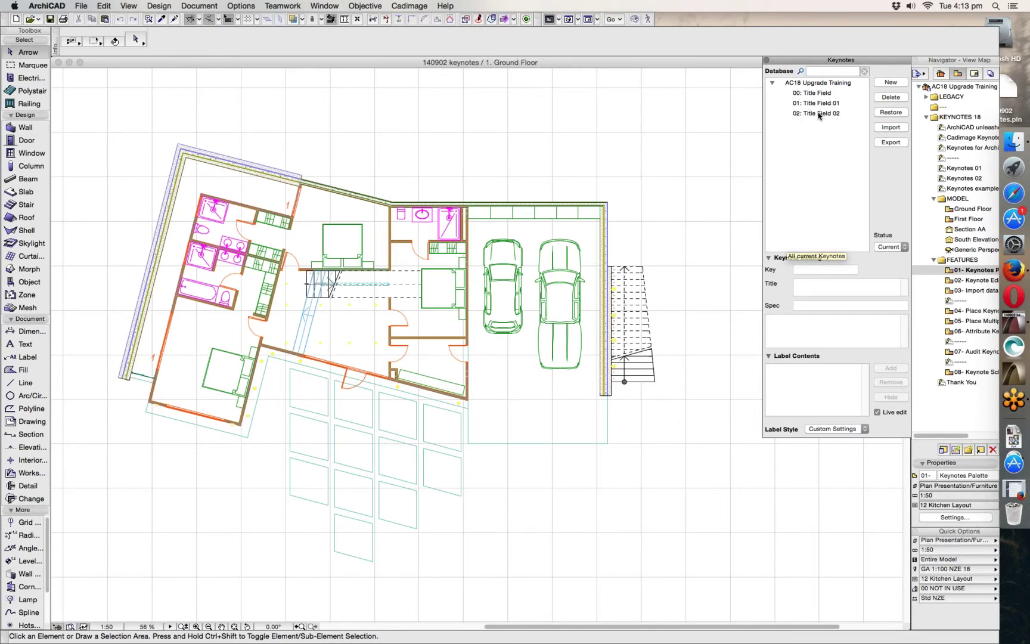
Review the details of keynotes 00, 01 and 02 in the Keynotes palette
click(808, 94)
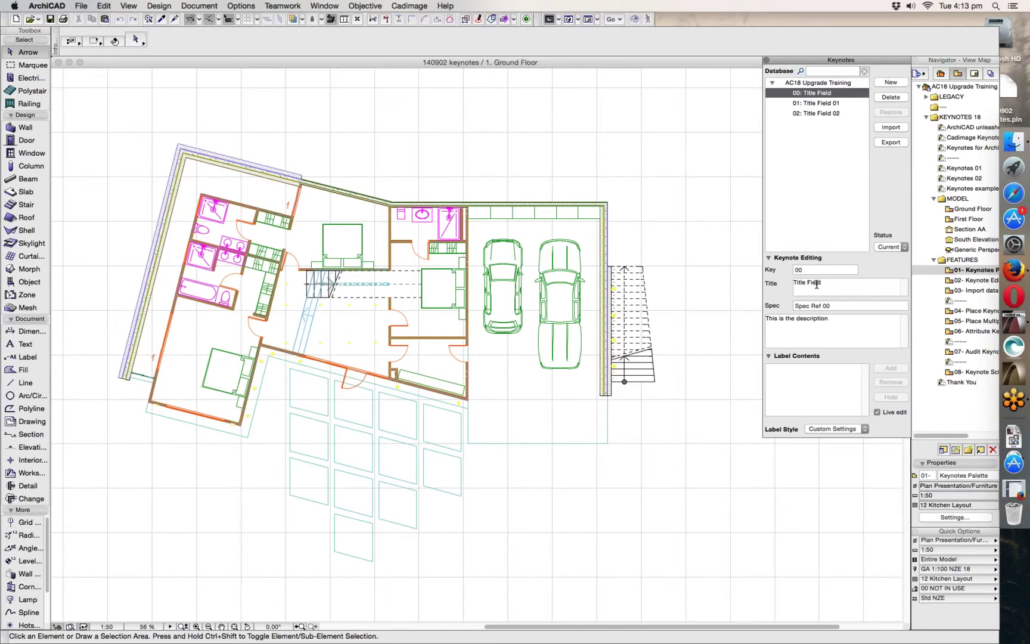
click(814, 334)
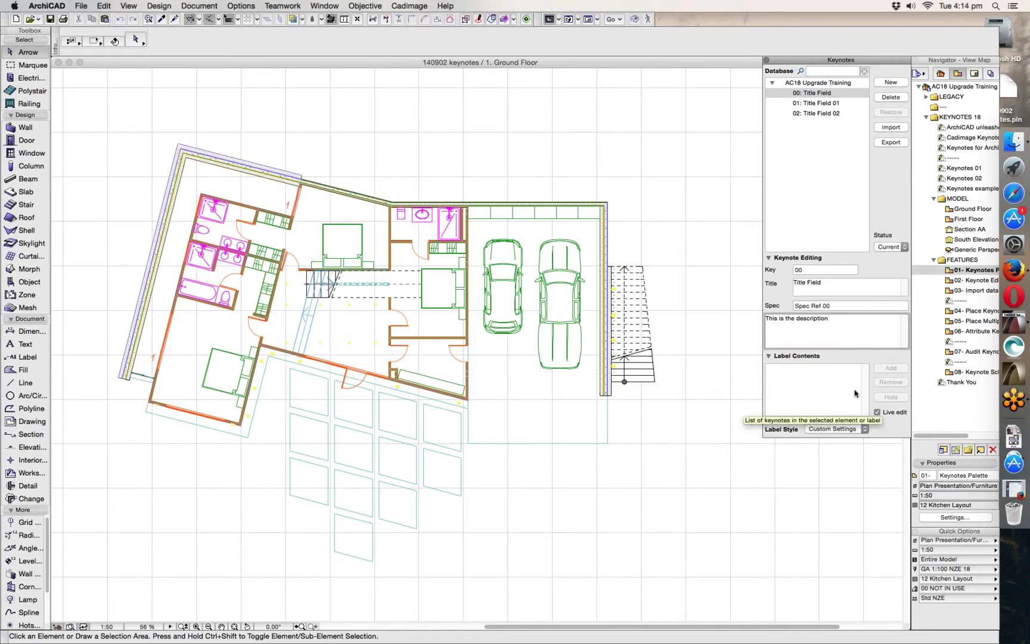
click(826, 104)
click(817, 112)
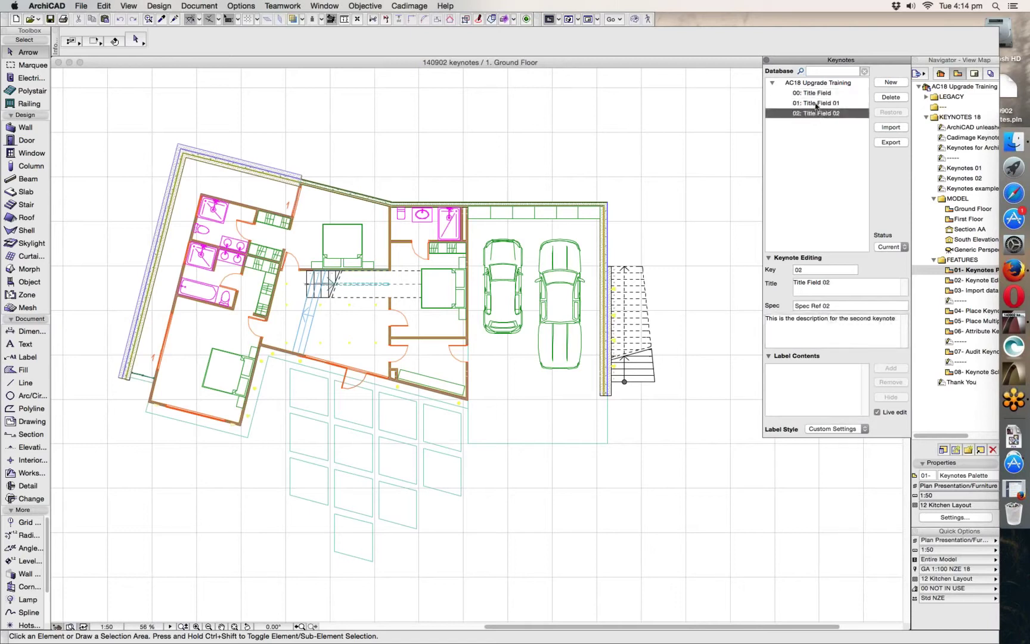
click(816, 103)
click(816, 94)
click(815, 104)
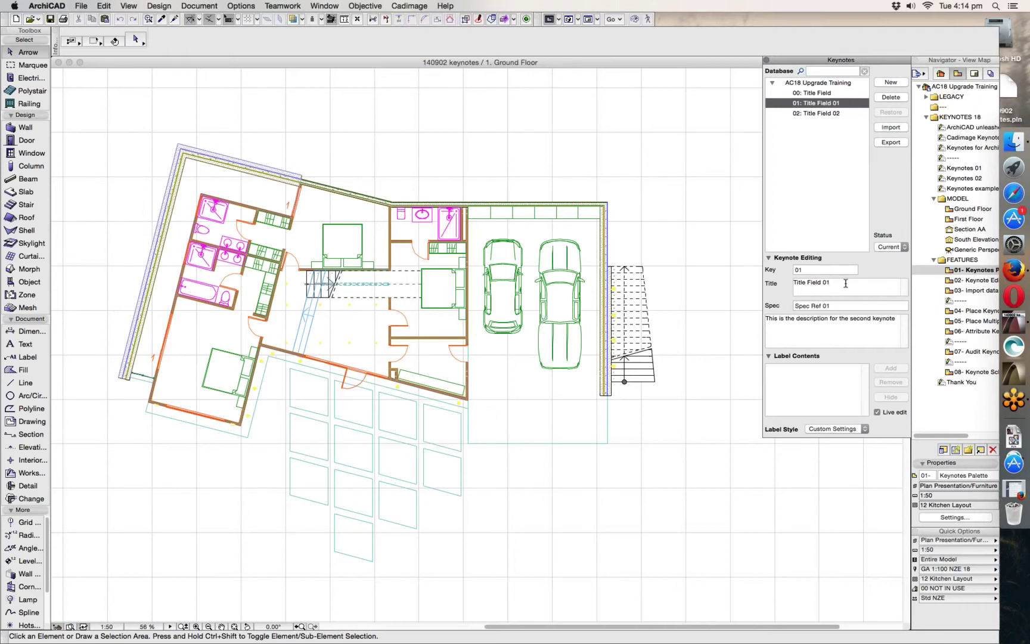
Change keynote 01's key to 34, edit its title, then select all three keynotes
click(820, 269)
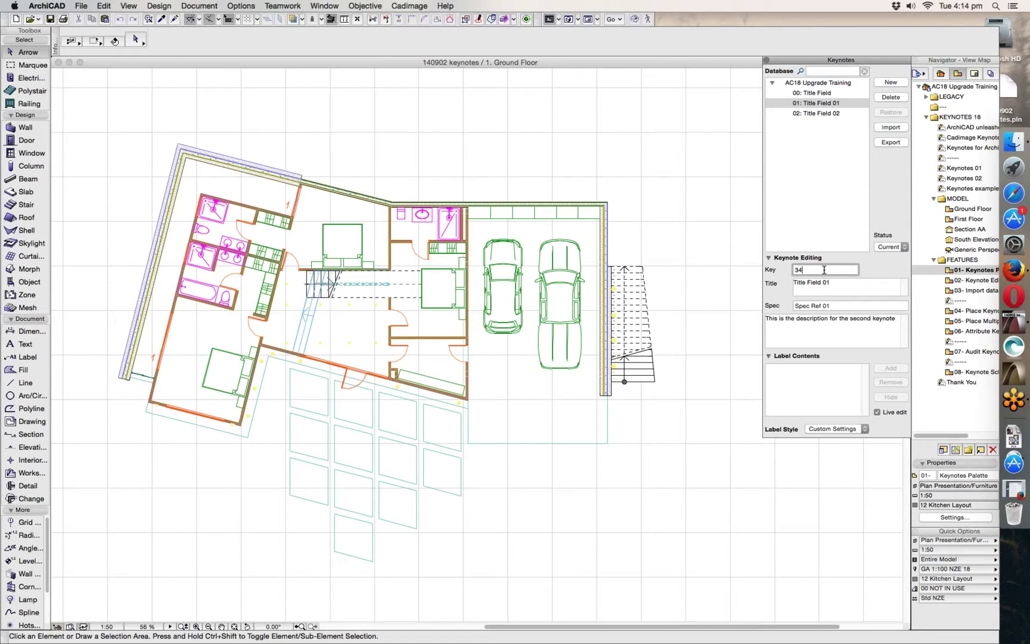
click(852, 283)
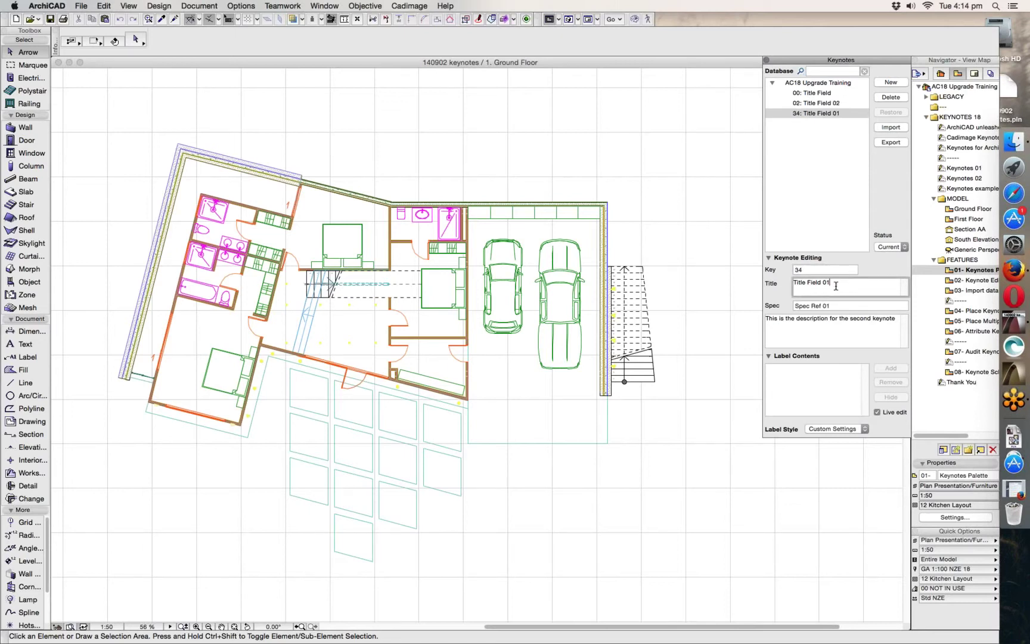
text(thefo)
text(s)
click(835, 271)
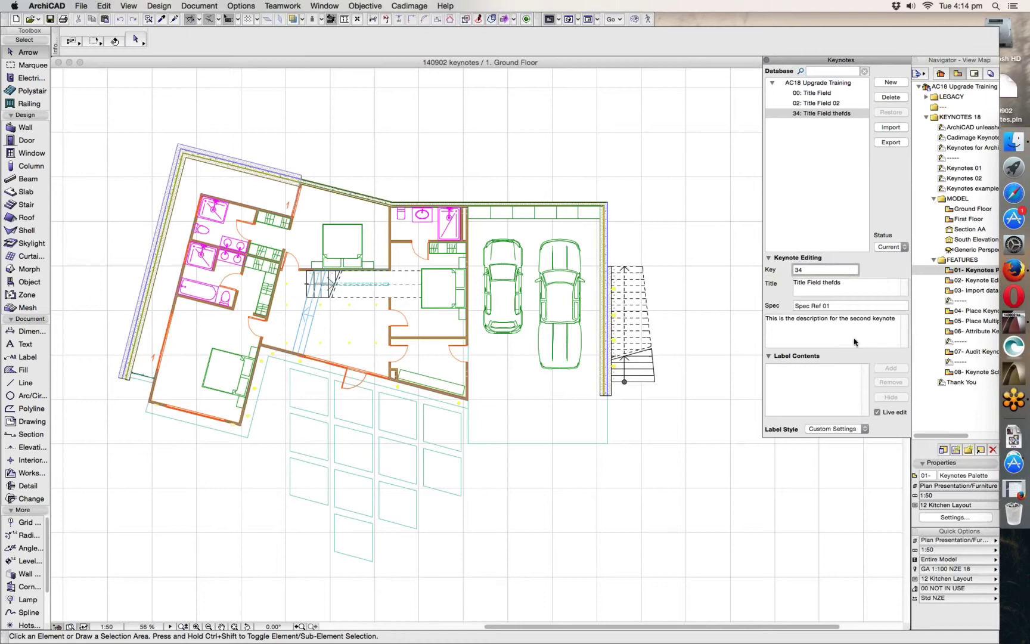
click(814, 97)
shift+click(821, 113)
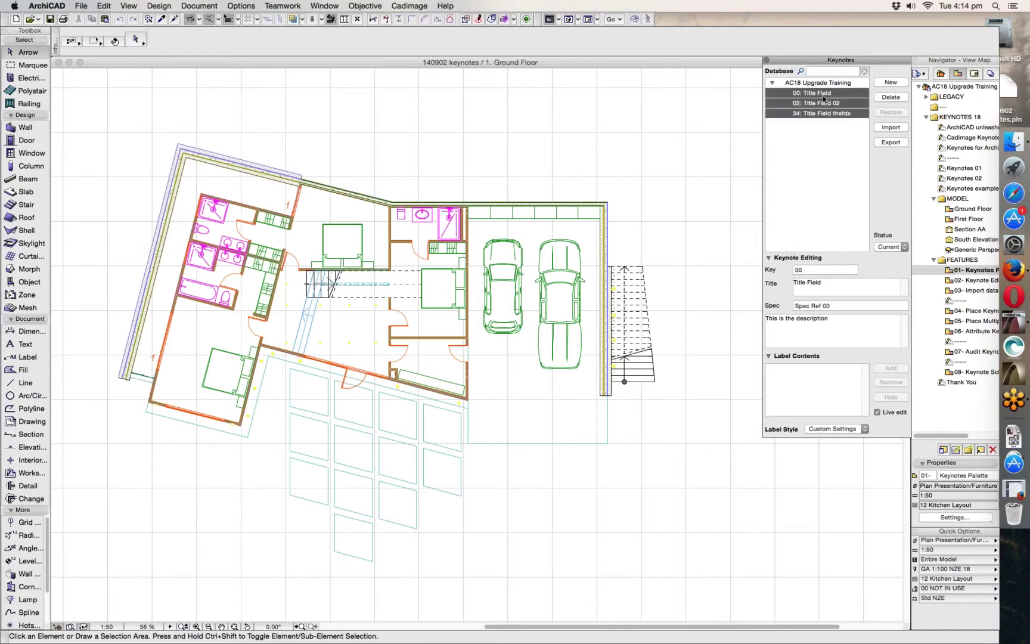
Delete all keynotes and choose Cadimage Keynotes.csv for a CSV import
click(897, 98)
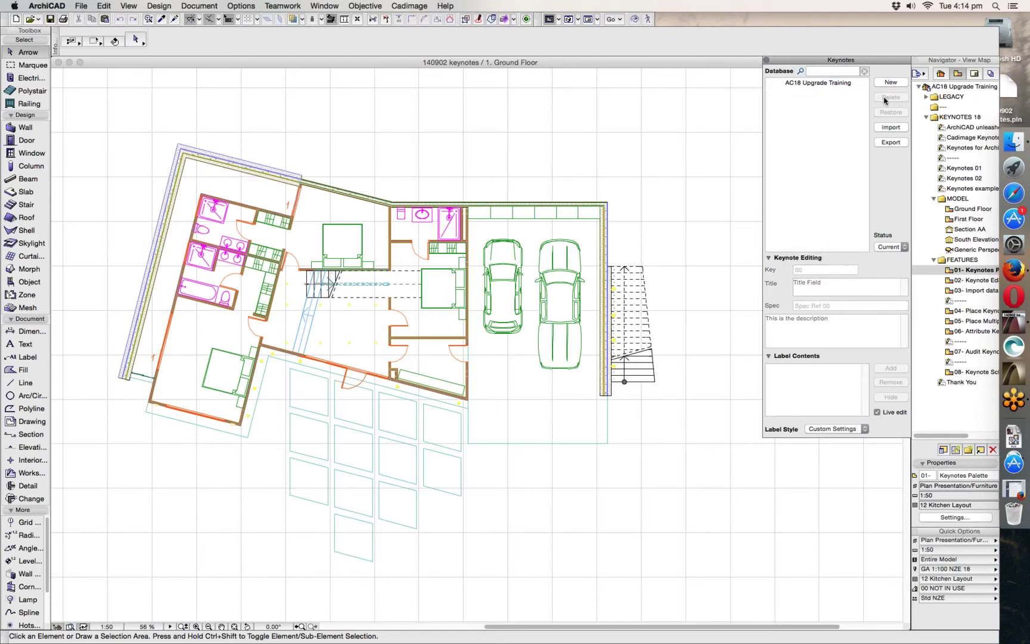
click(891, 128)
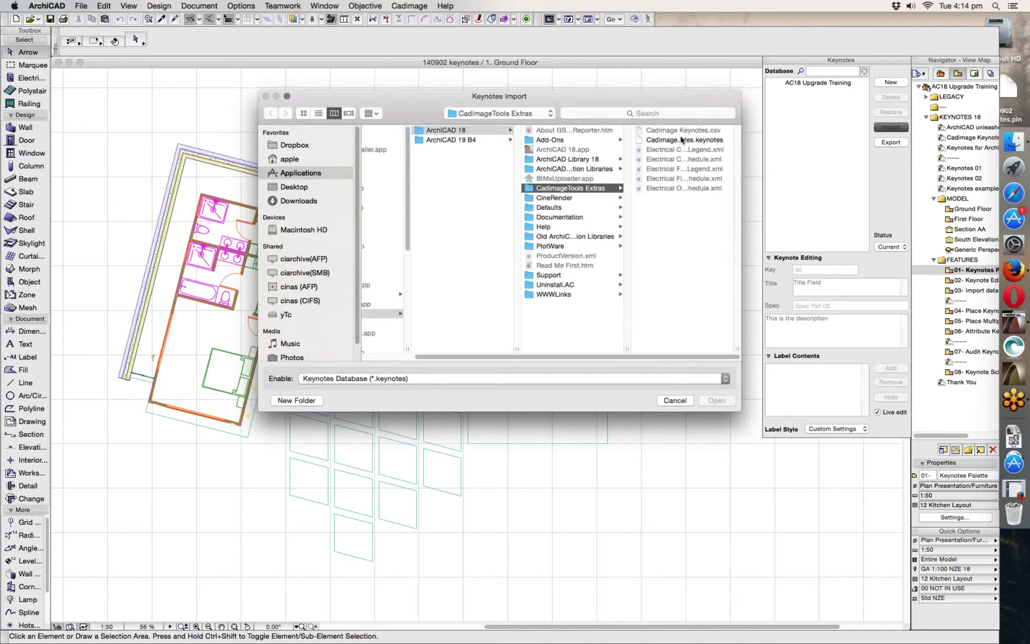
click(682, 139)
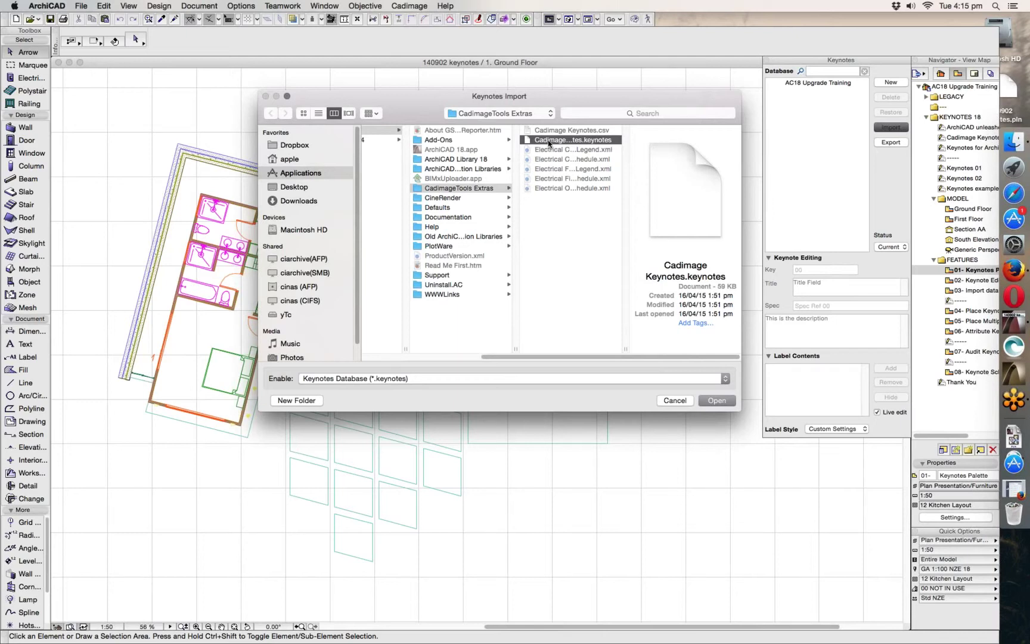
click(461, 379)
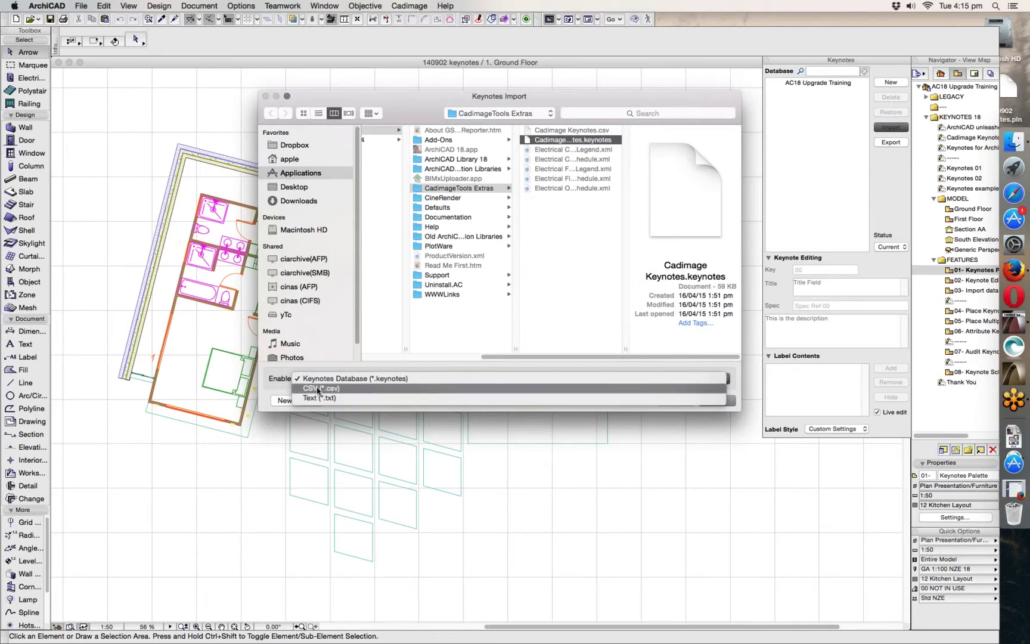
click(340, 388)
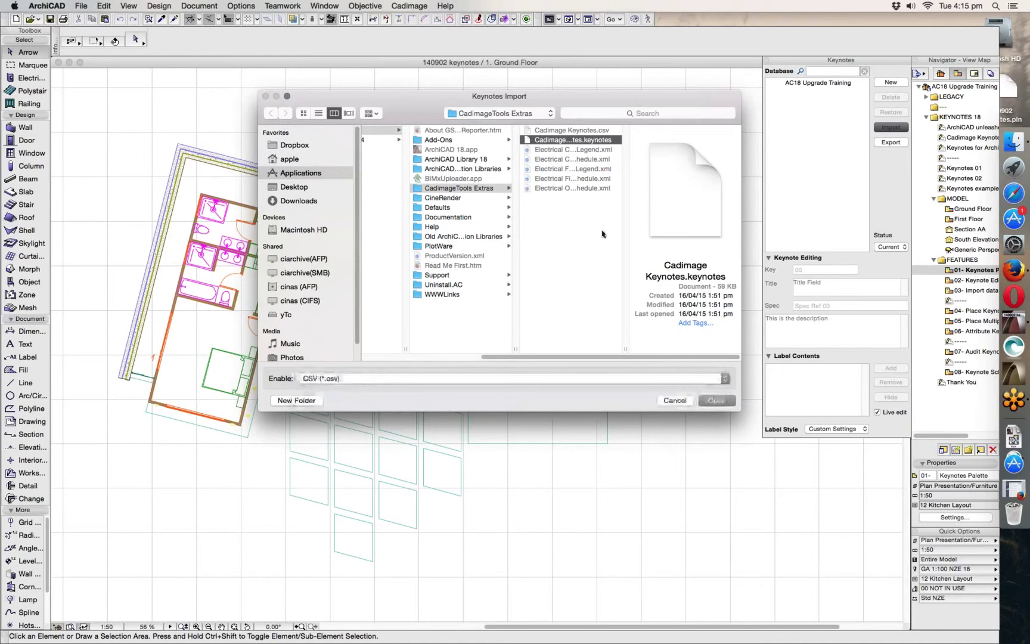
click(565, 131)
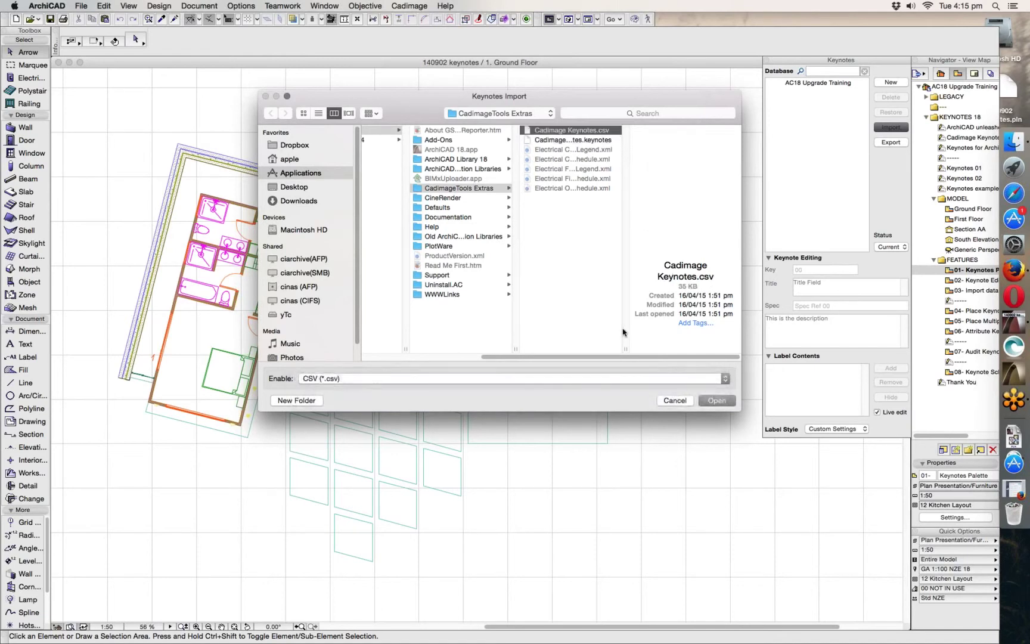
click(717, 401)
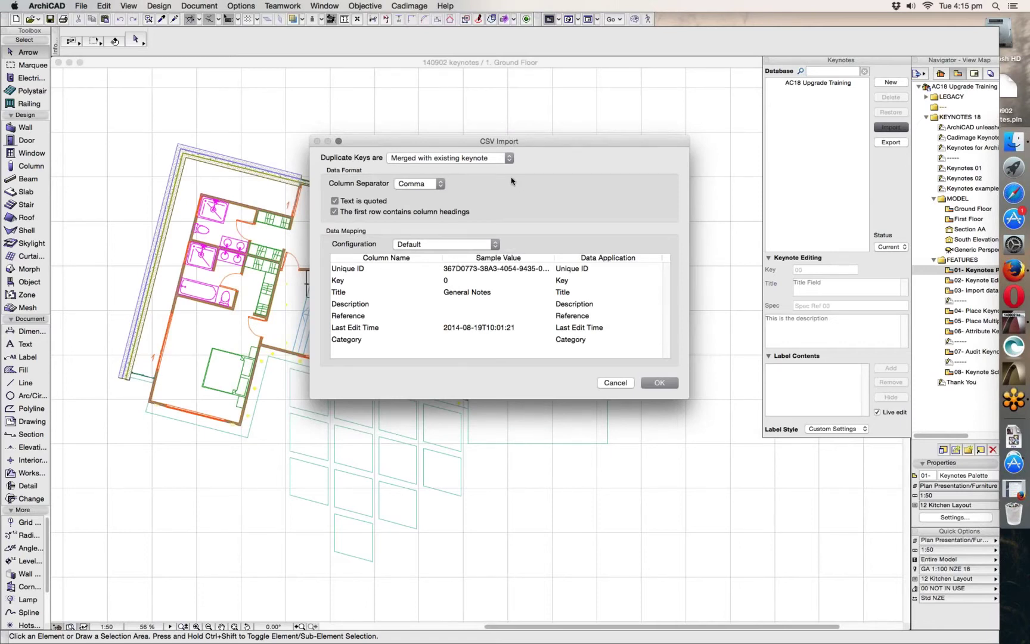
Review duplicate-key handling, the Comma separator and Key column mapping, then cancel the CSV import
click(451, 158)
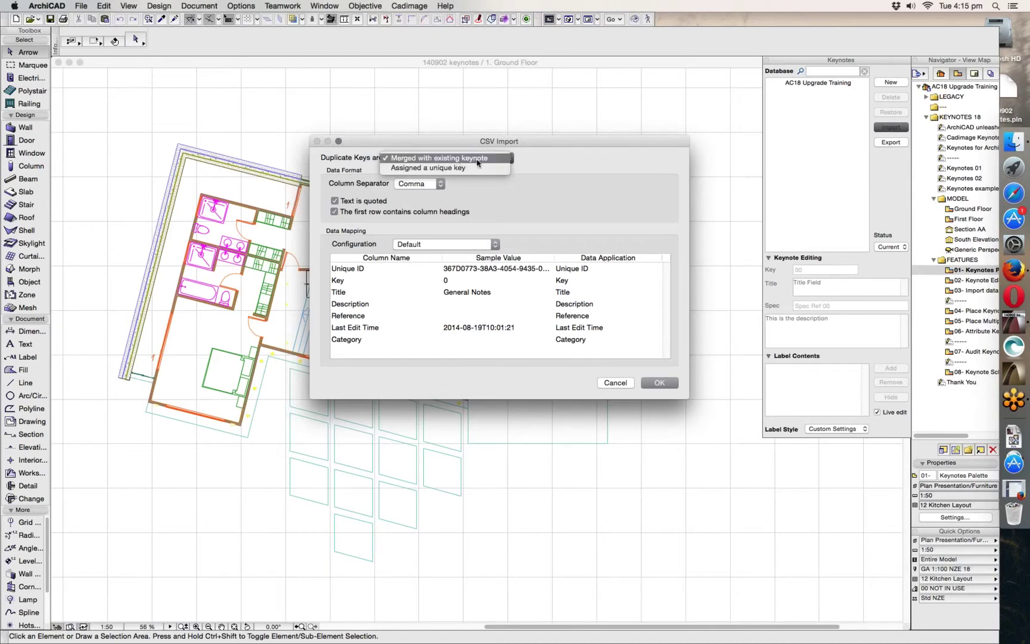
key(Escape)
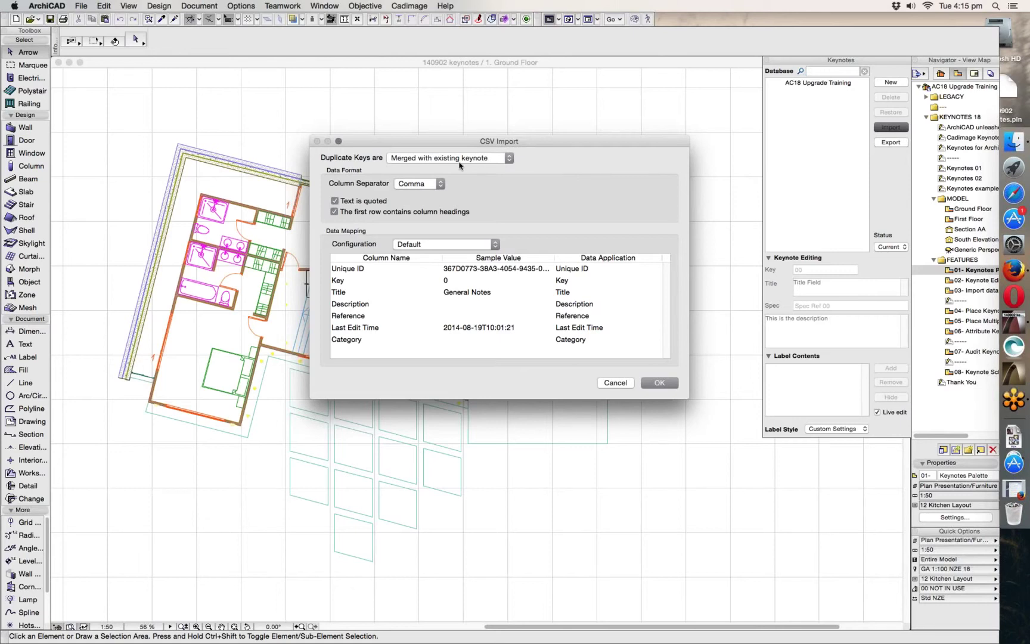
click(411, 188)
key(Escape)
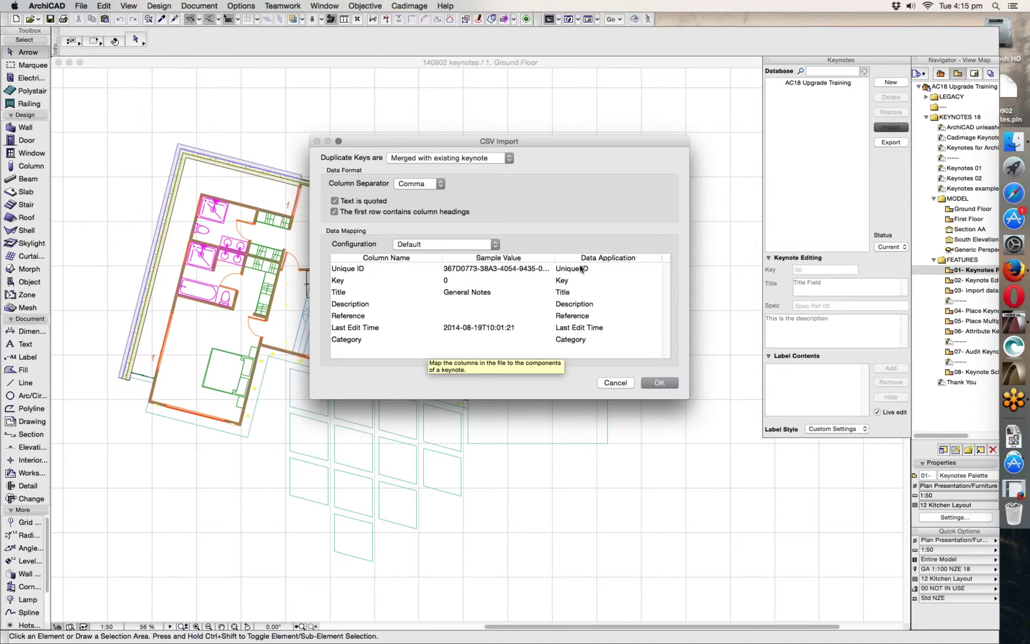
click(557, 270)
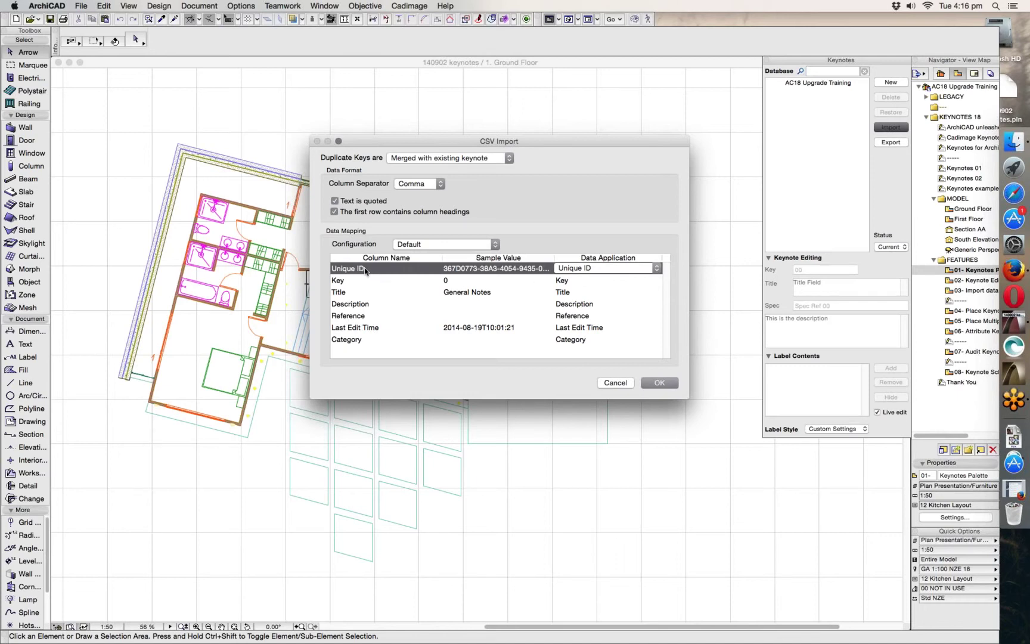
click(568, 281)
click(614, 283)
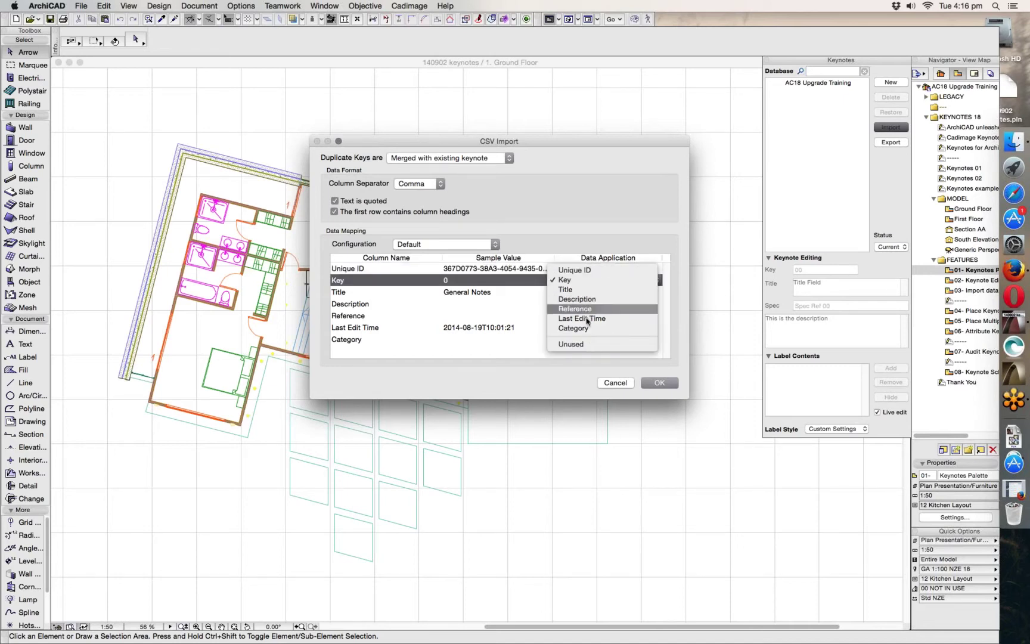
click(637, 245)
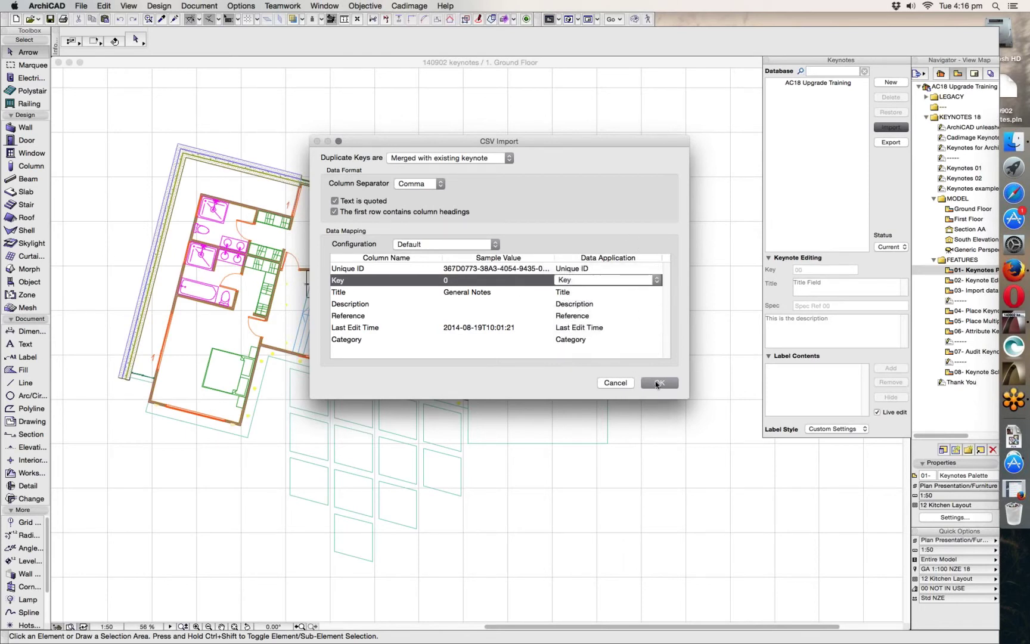
click(616, 383)
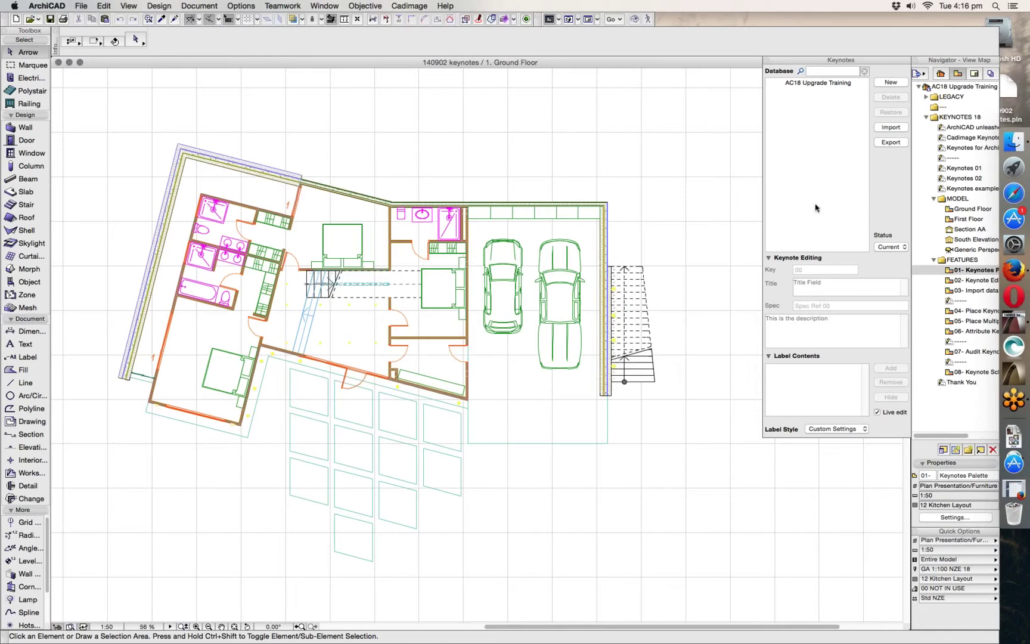
Import the Cadimage Keynotes.keynotes database, accepting its categories 0–8 into the project
click(891, 127)
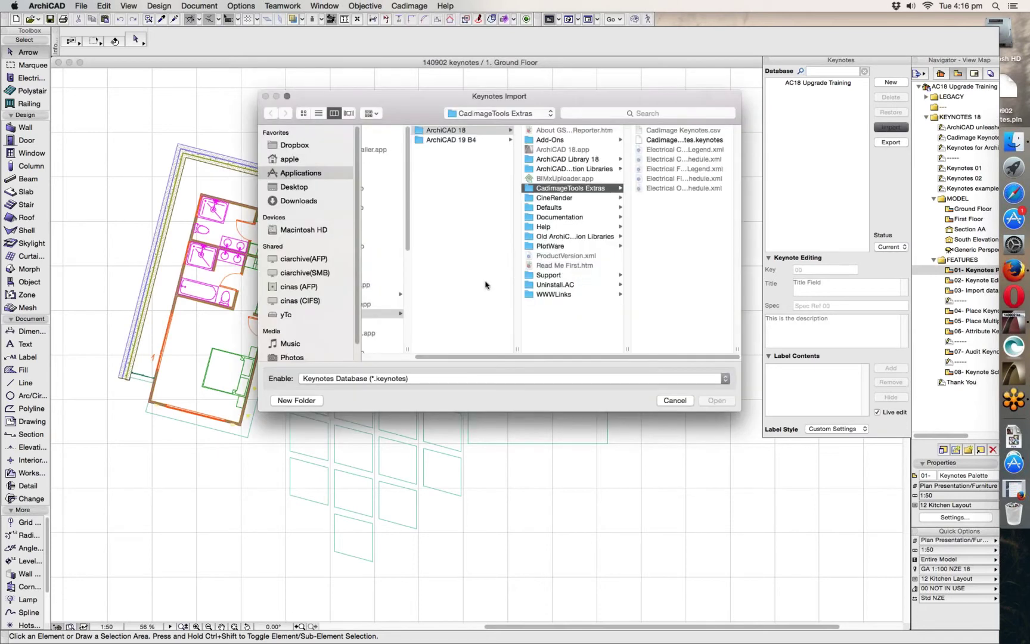
click(687, 139)
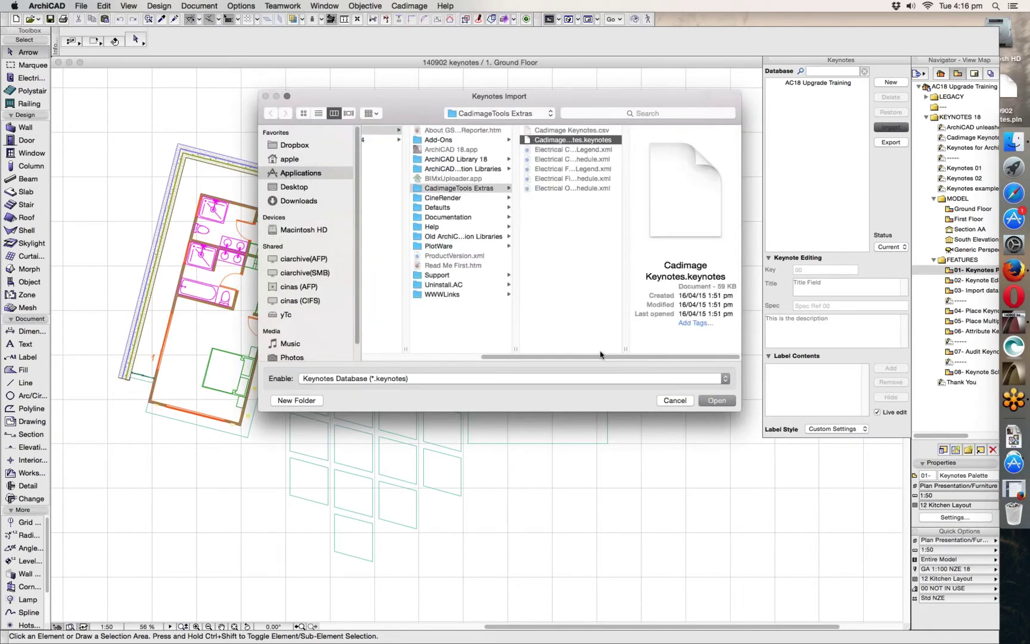
click(716, 400)
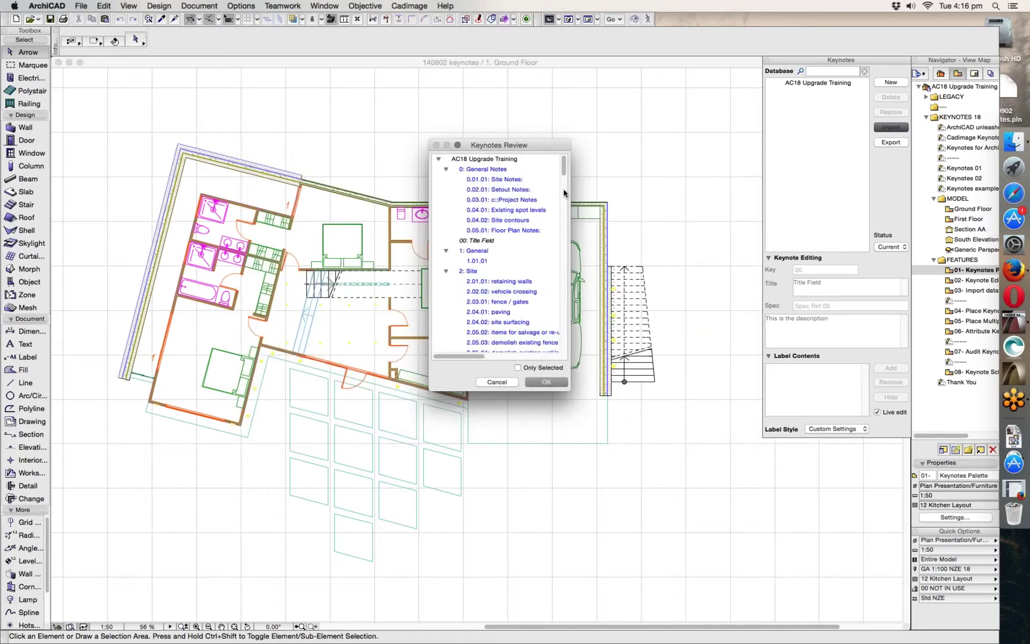
scroll(565, 196, down, 15)
scroll(567, 209, up, 15)
click(542, 379)
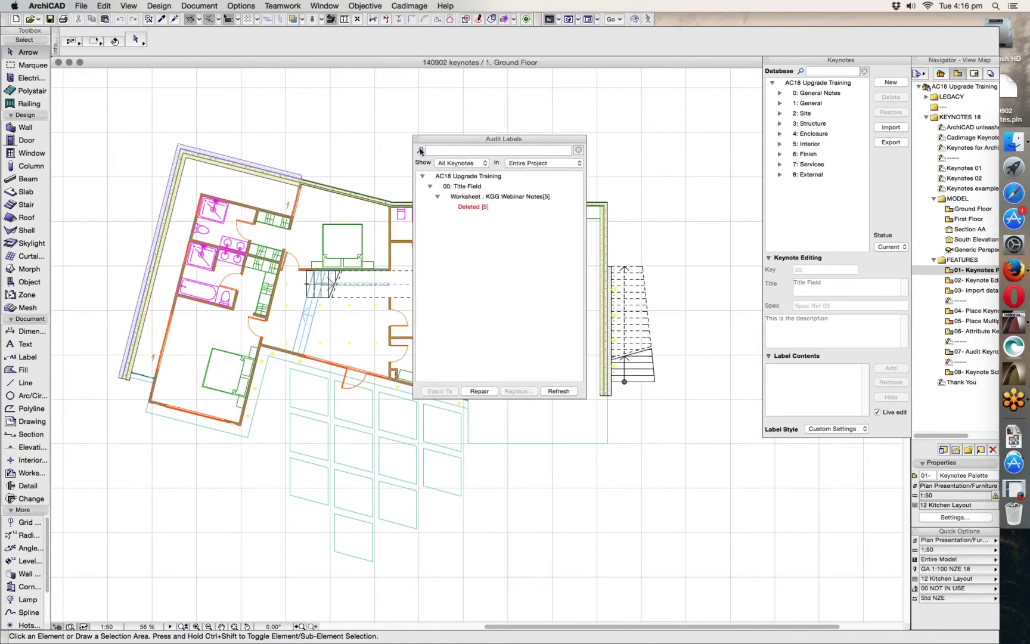
Close Audit Labels and expand the 0: General Notes and 2: Site keynote groups
click(416, 139)
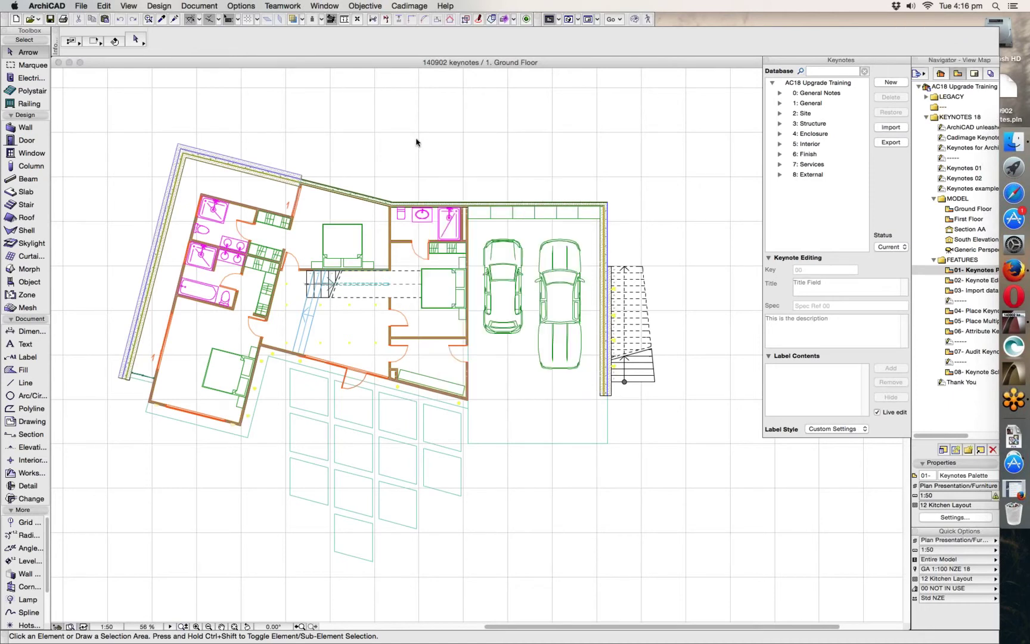
click(842, 61)
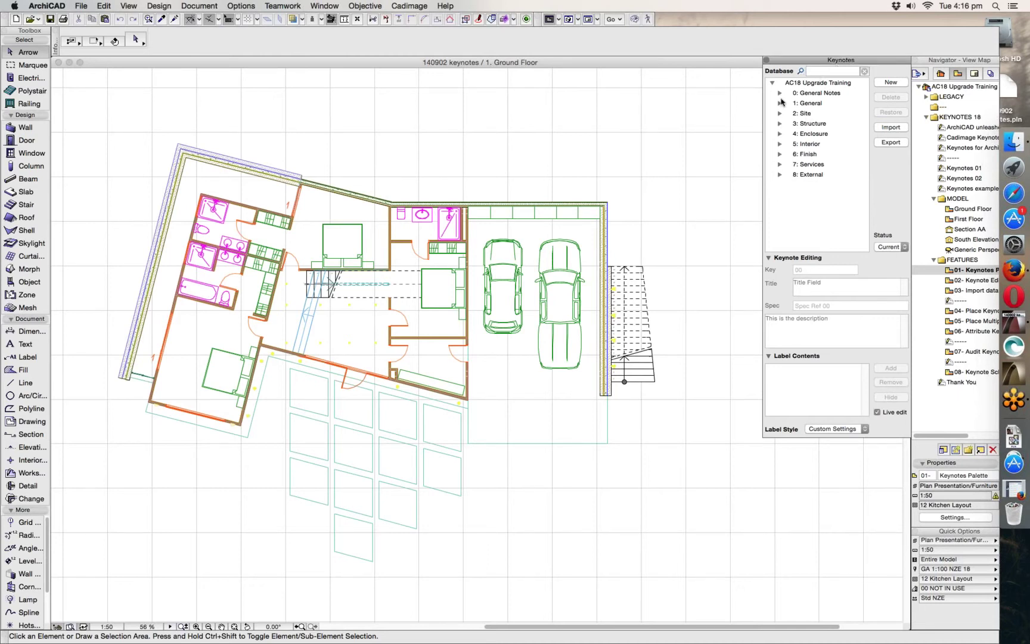
click(780, 94)
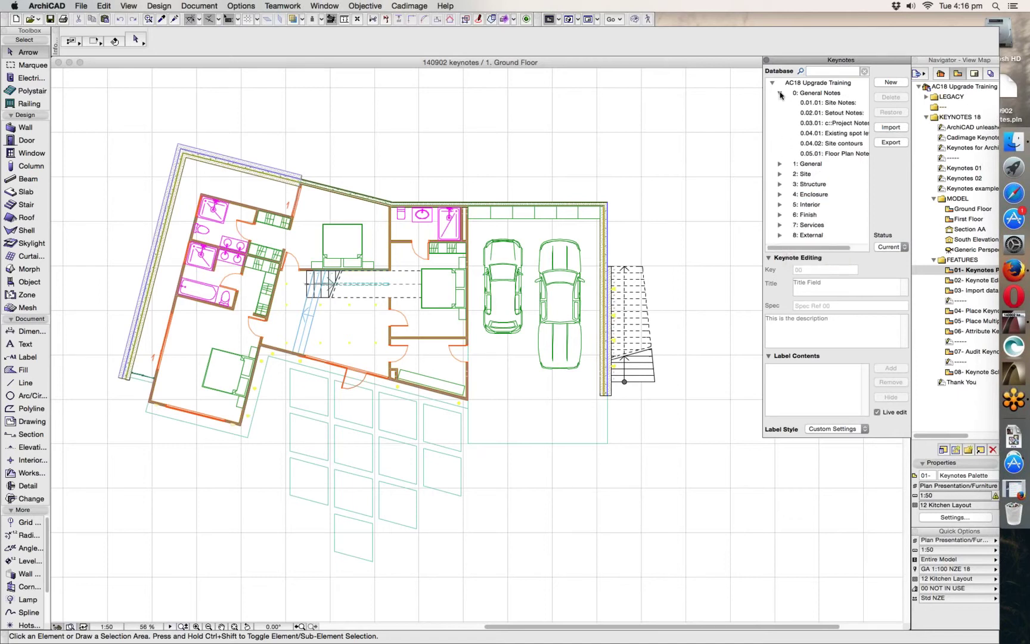
click(781, 165)
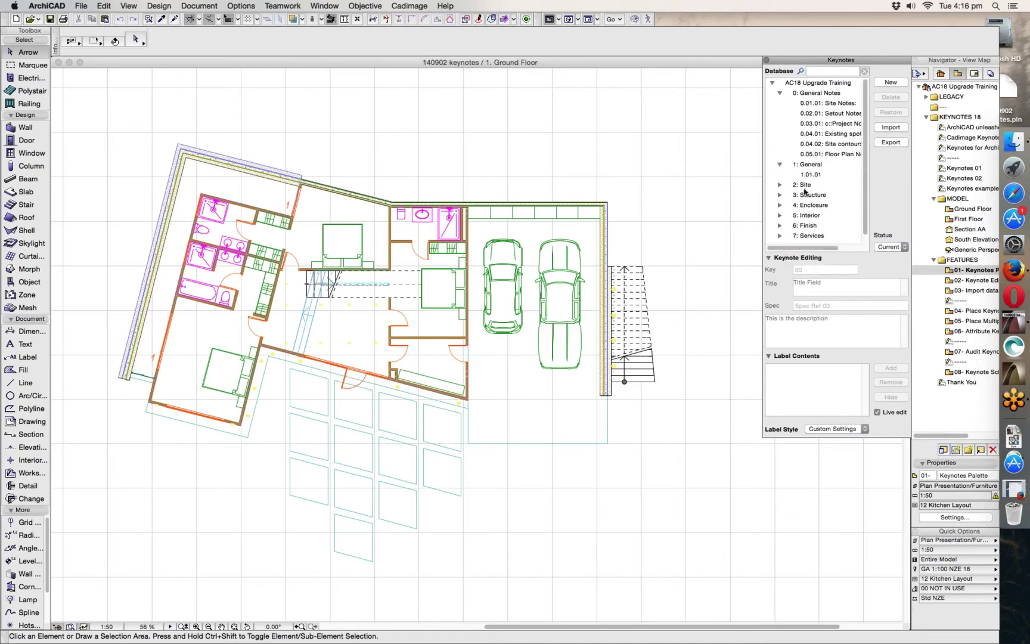
click(780, 185)
click(780, 165)
Inspect keynotes 2.01.01, 2.04.01, 0.03.01, 0.04.01, 0.04.02 and 0.05.01, then search for 'wall'
click(822, 185)
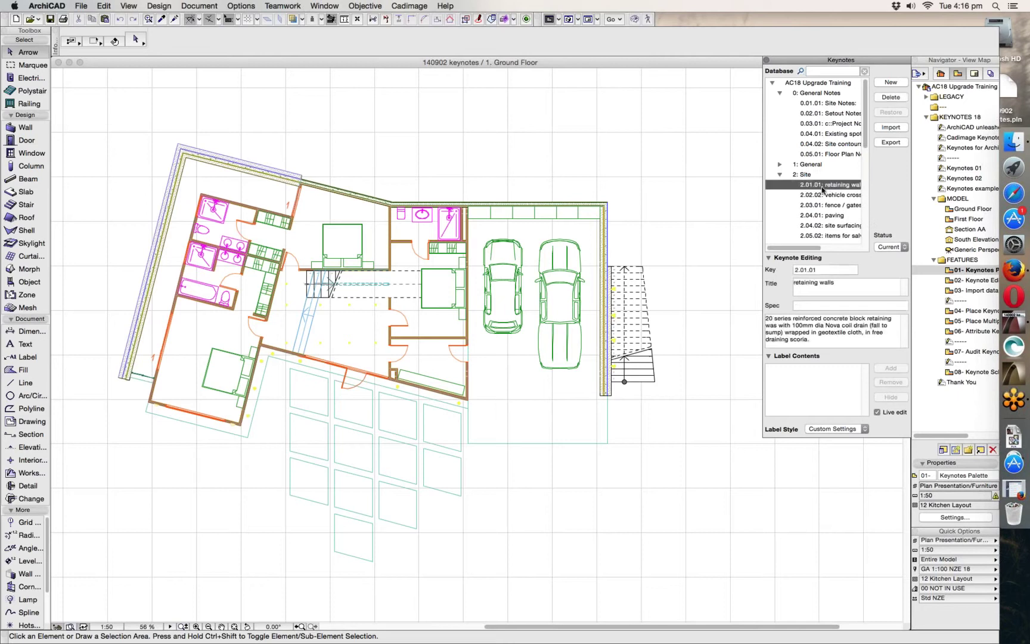
click(817, 216)
click(821, 124)
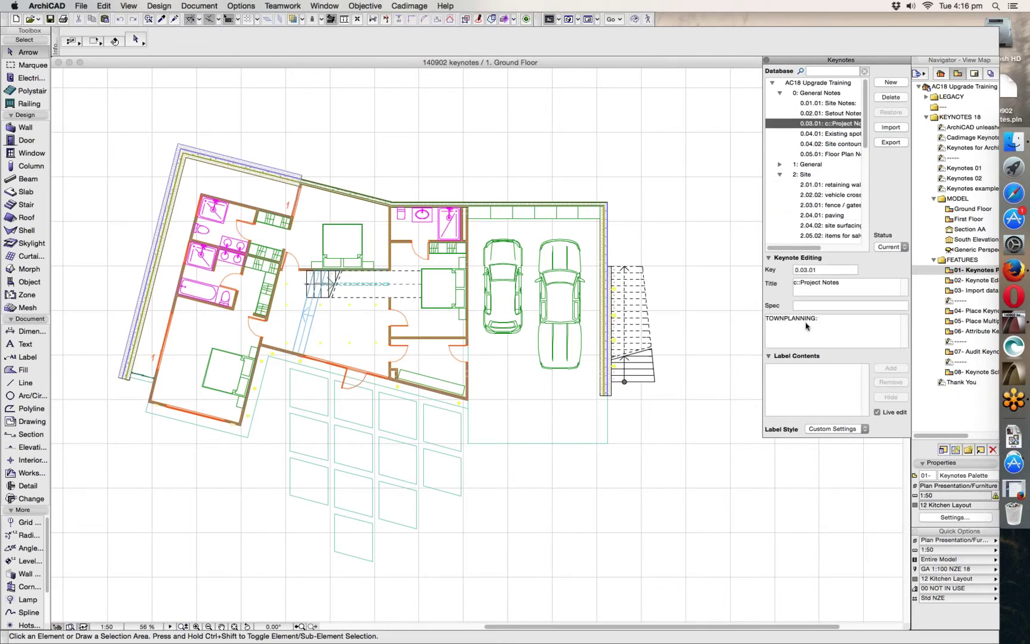
click(824, 136)
click(815, 145)
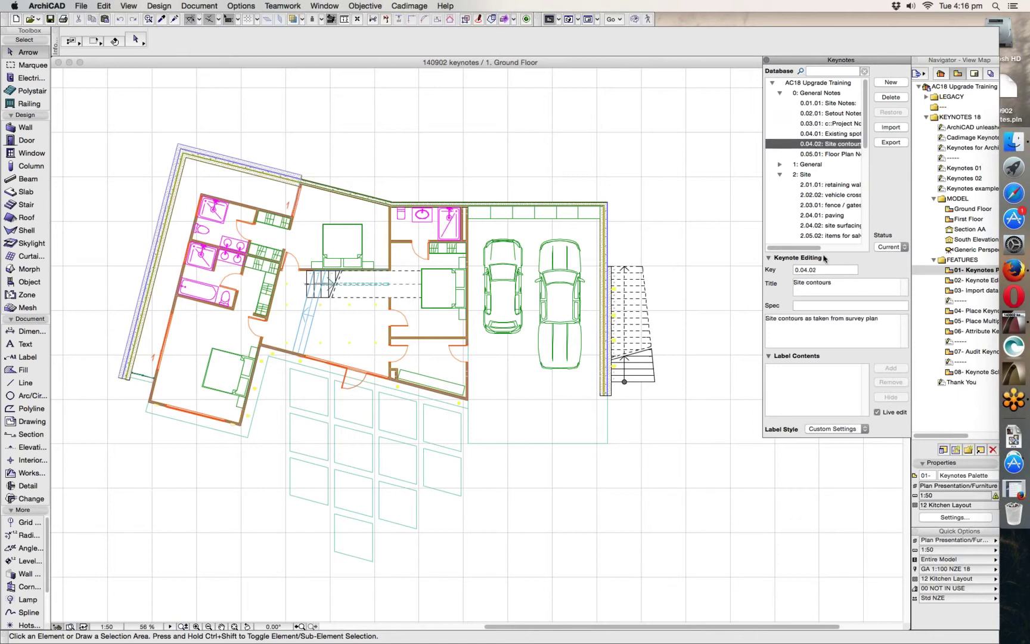
click(820, 155)
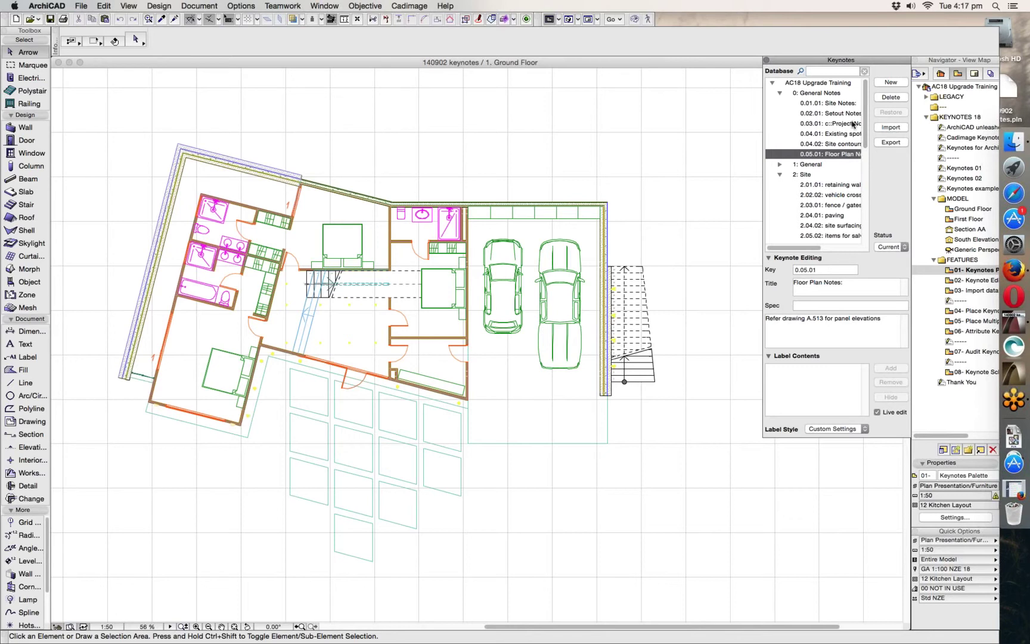
click(808, 71)
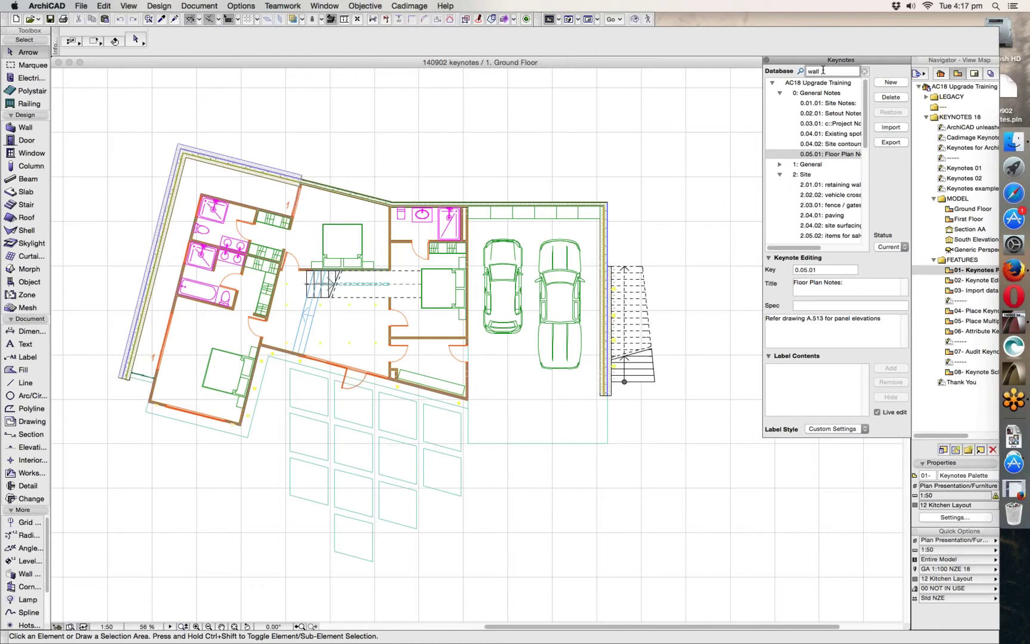
Filter keynotes by 'wall', expand the General Notes, Site and Structure matches, then clear the search
key(Return)
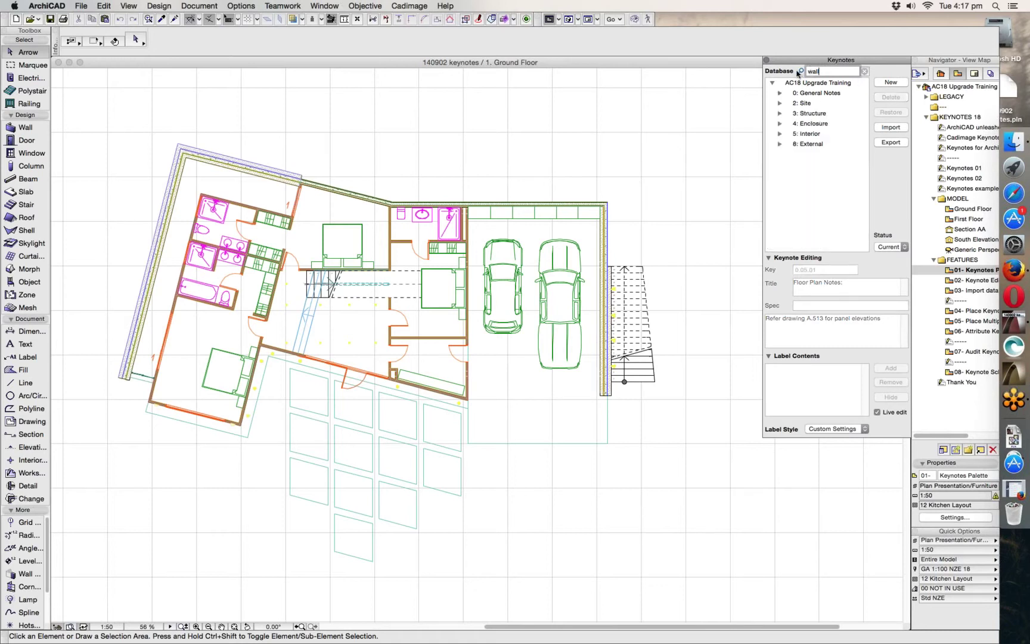
click(780, 93)
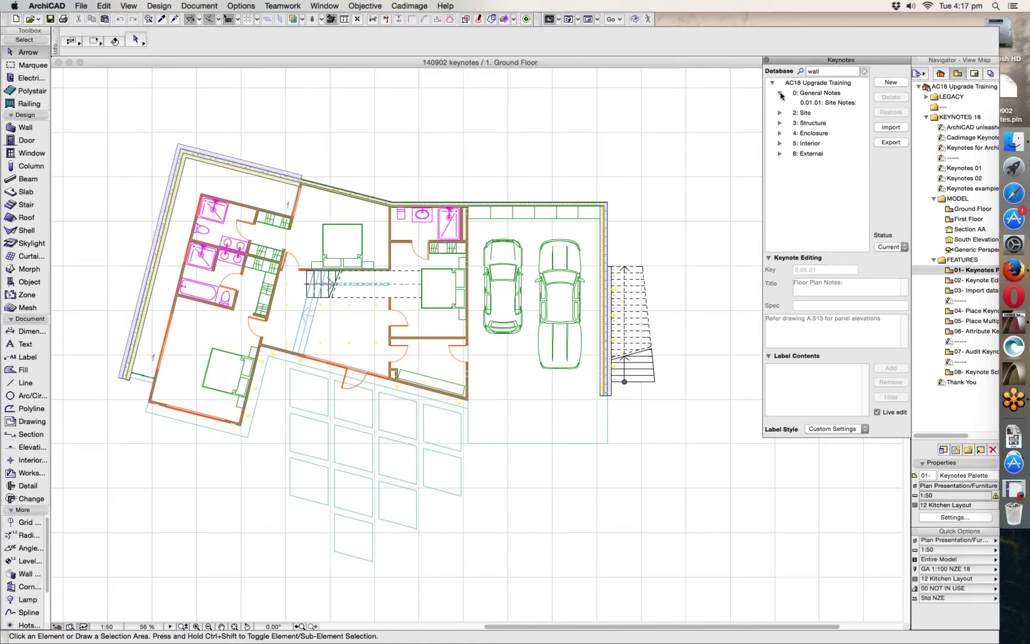
click(780, 113)
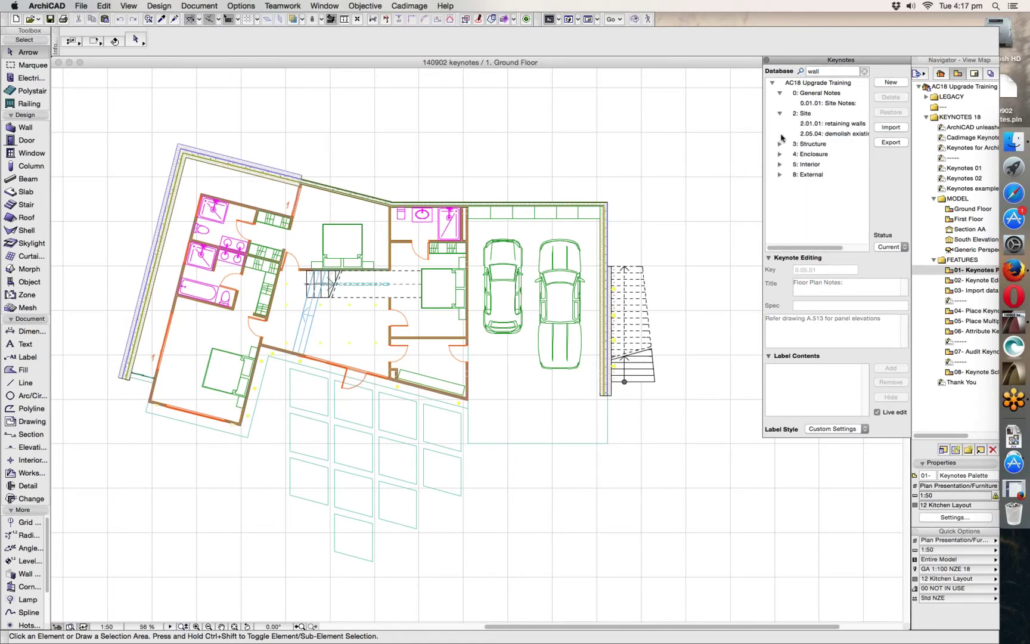
click(780, 144)
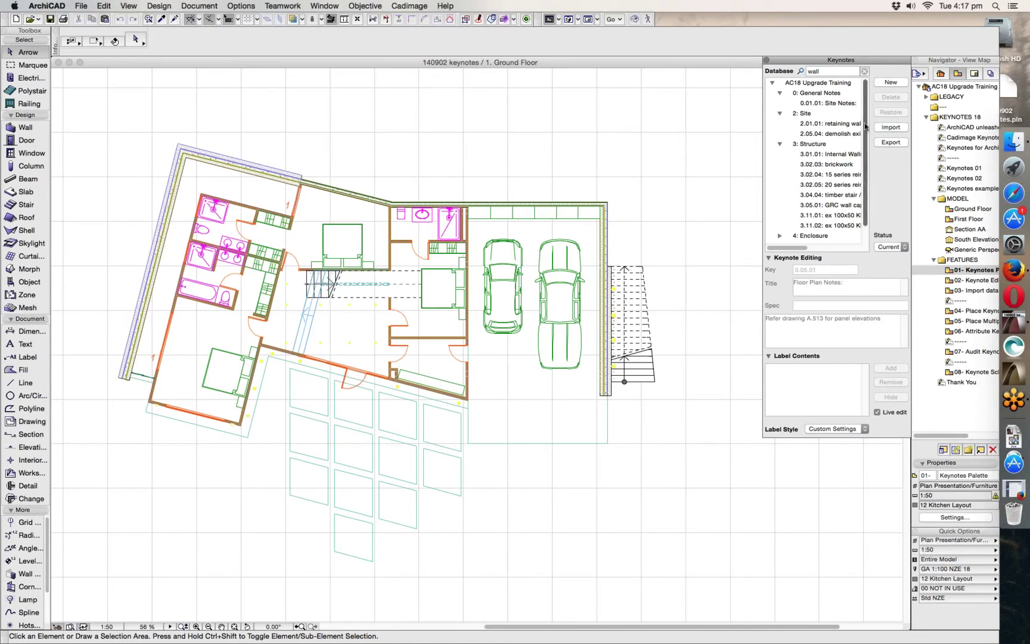
click(864, 70)
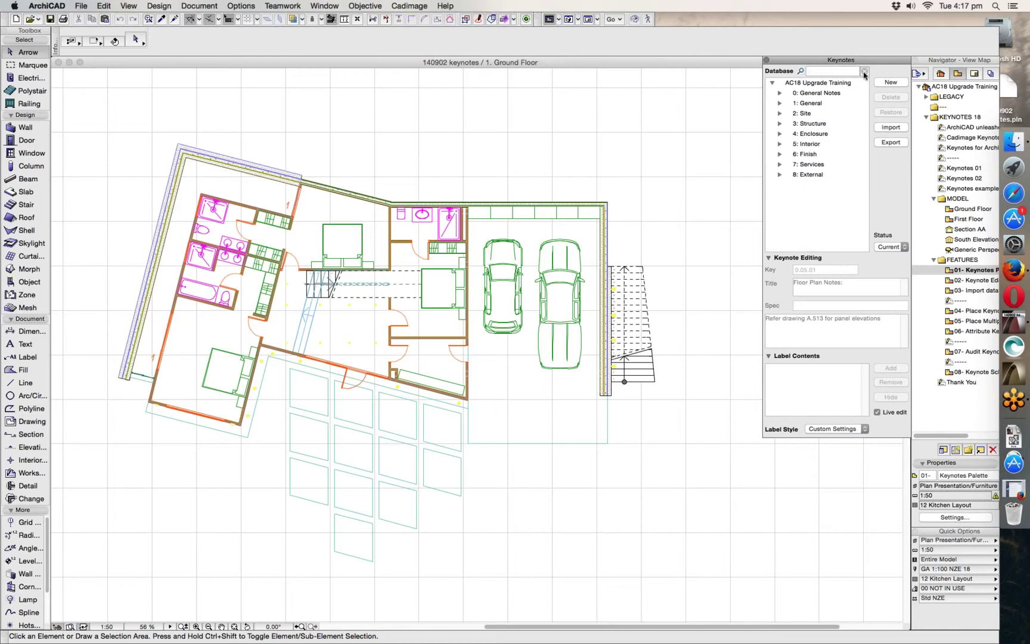
Expand 2: Site and inspect keynotes 2.02.02, 2.04.02 and 2.04.01, toggling the editing details
click(780, 113)
click(830, 135)
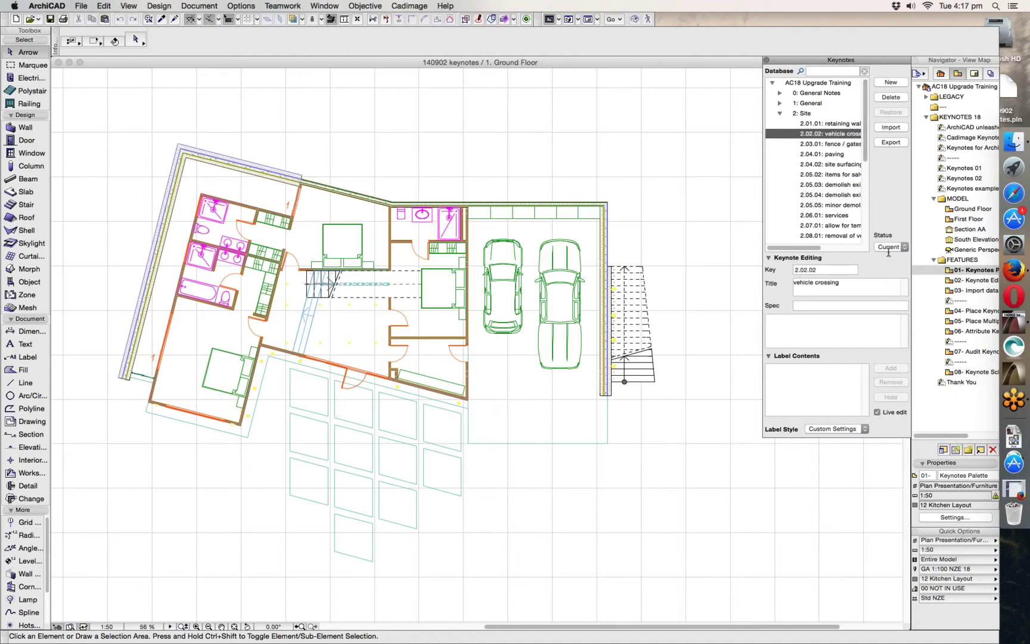
click(790, 259)
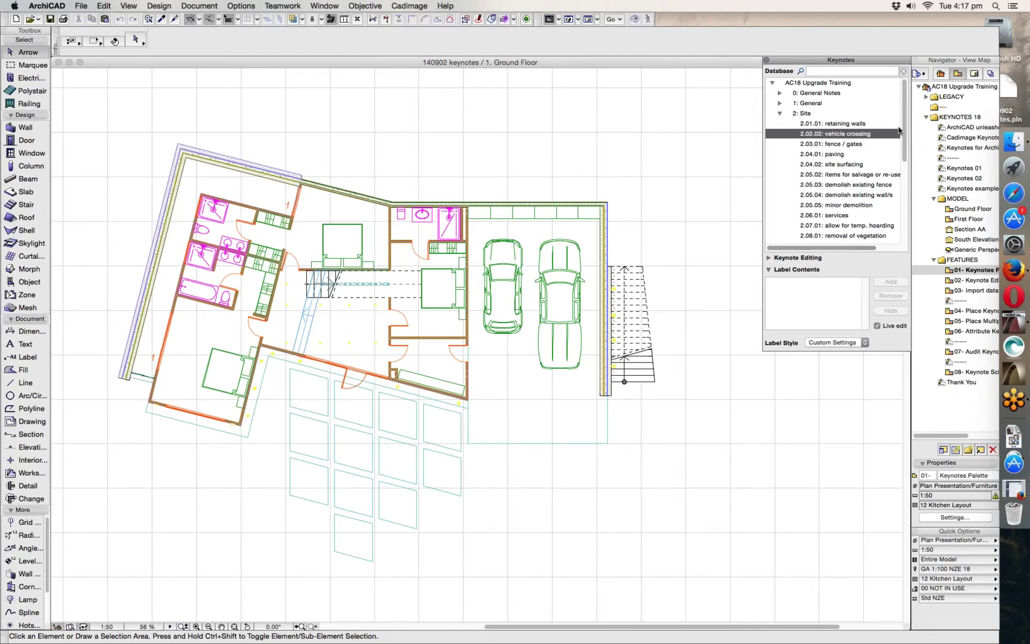
click(812, 258)
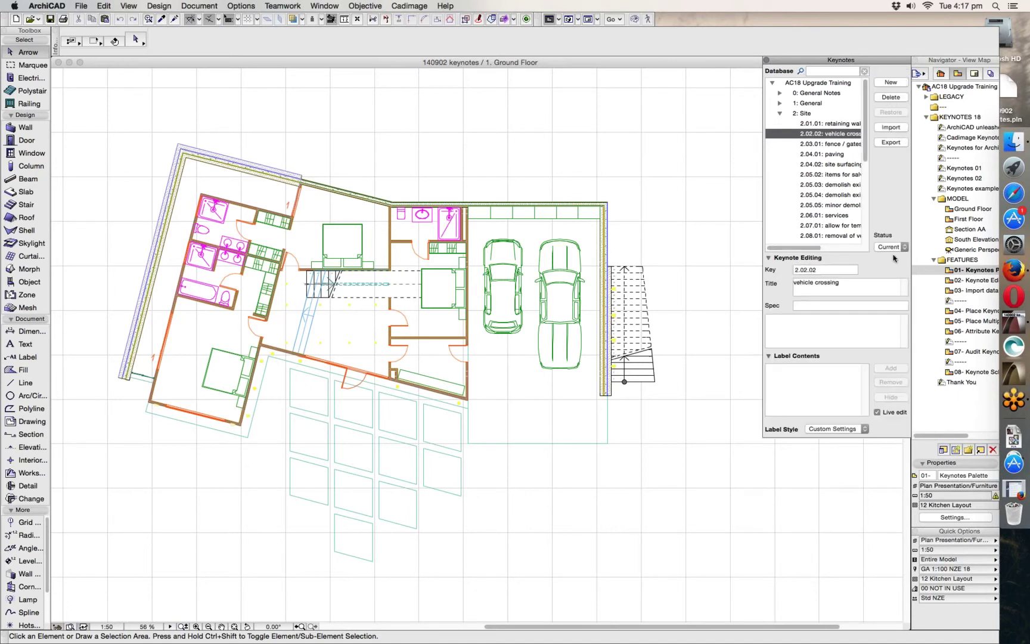
click(786, 258)
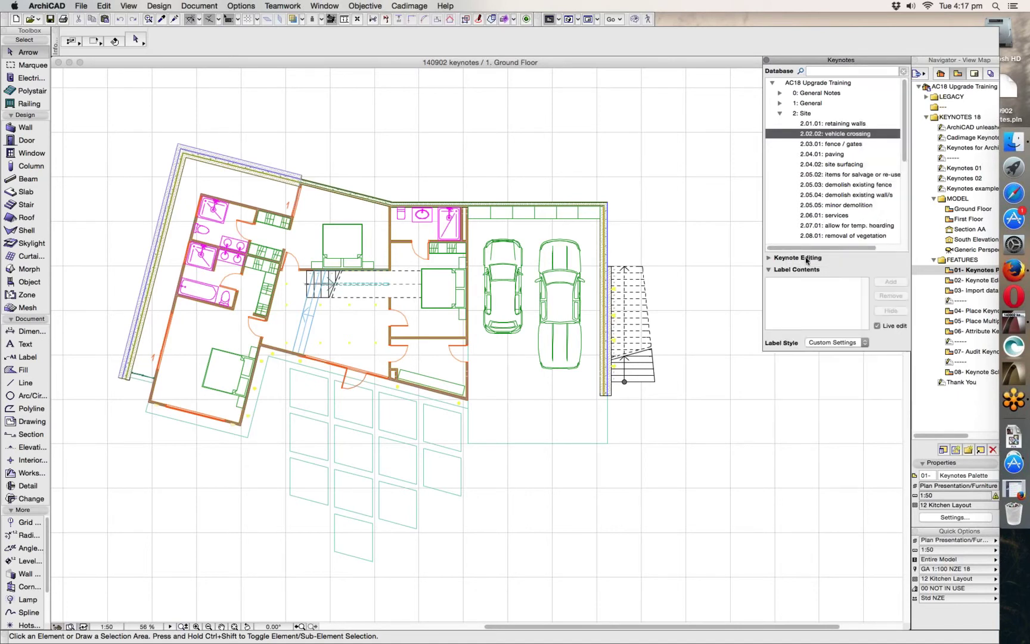
click(837, 165)
key(Down)
key(Down)
key(Down)
key(Down)
key(Down)
key(Down)
click(837, 166)
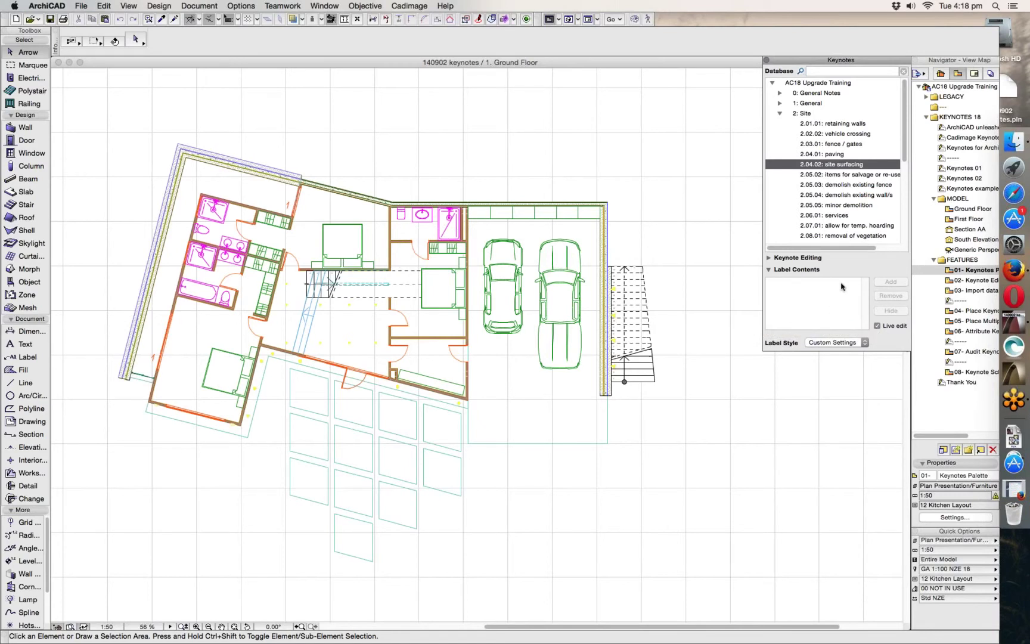
click(797, 258)
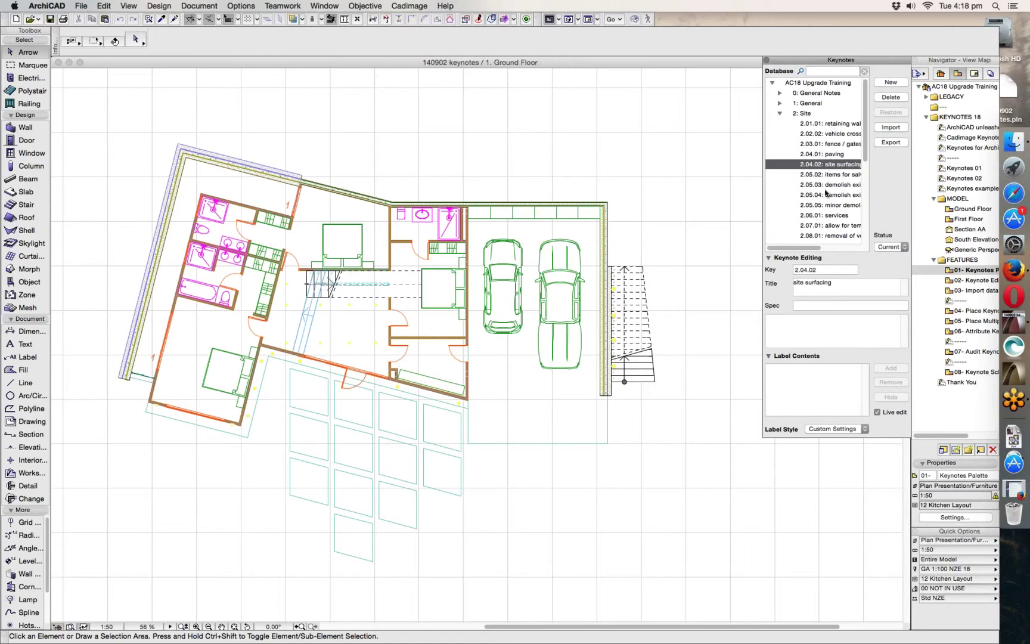
click(818, 154)
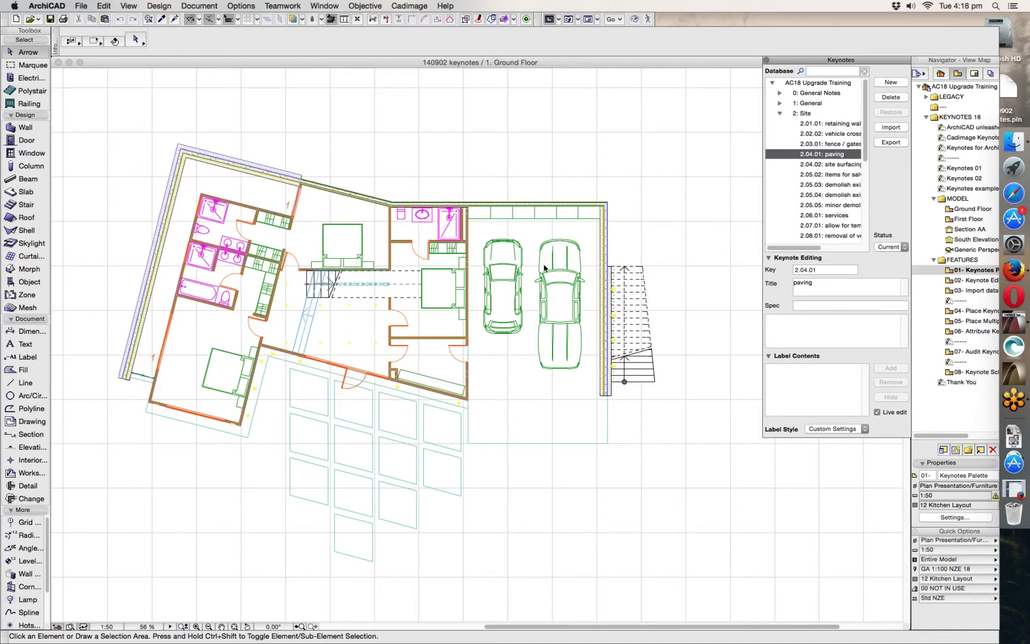
Select and deselect a garage car, then view keynotes 2.04.02 and 2.05.02 'items for salvage or re-use'
click(504, 241)
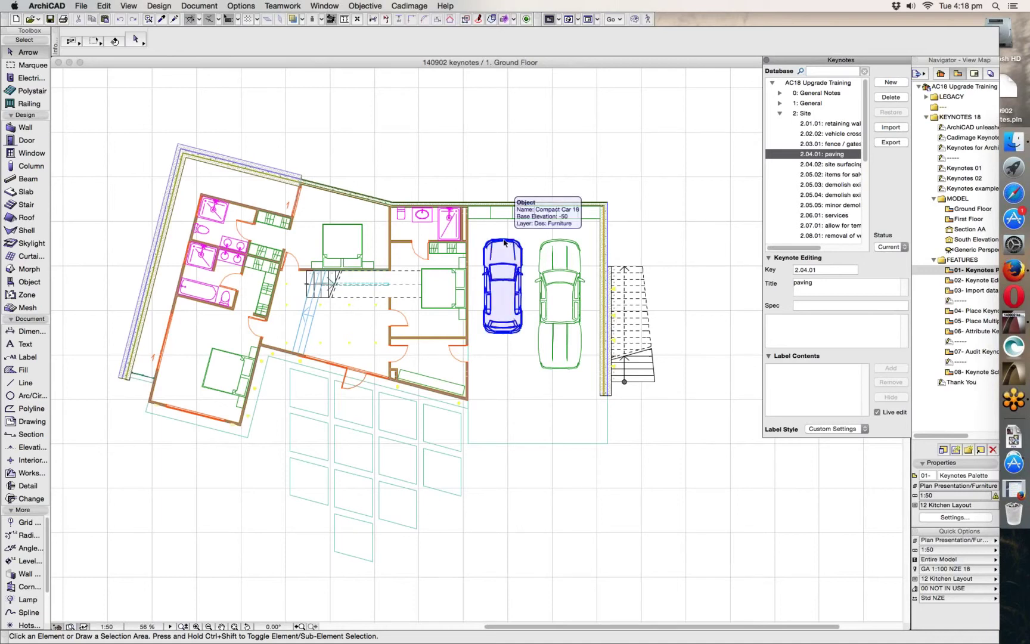
click(669, 216)
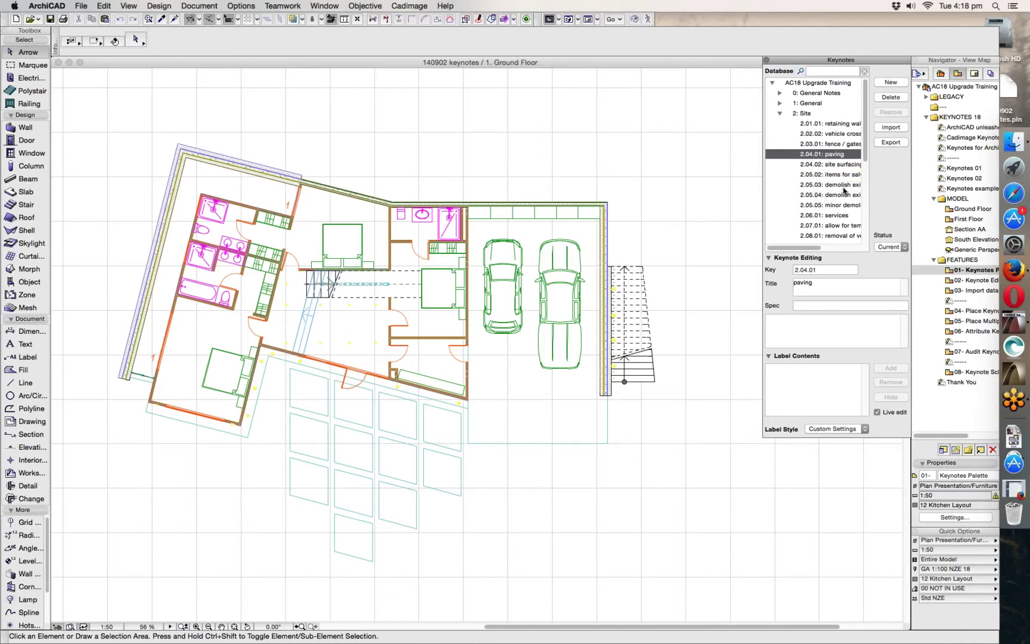
click(815, 164)
click(817, 175)
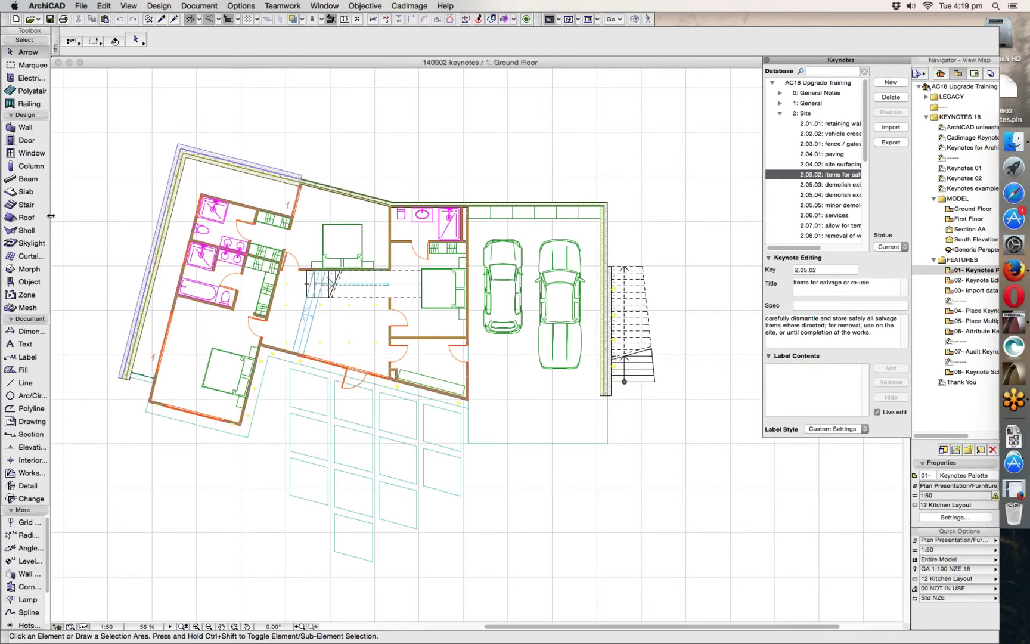
Place keynote label 2.05.02 pointing at the bathroom sink with an upward-bent leader
click(25, 357)
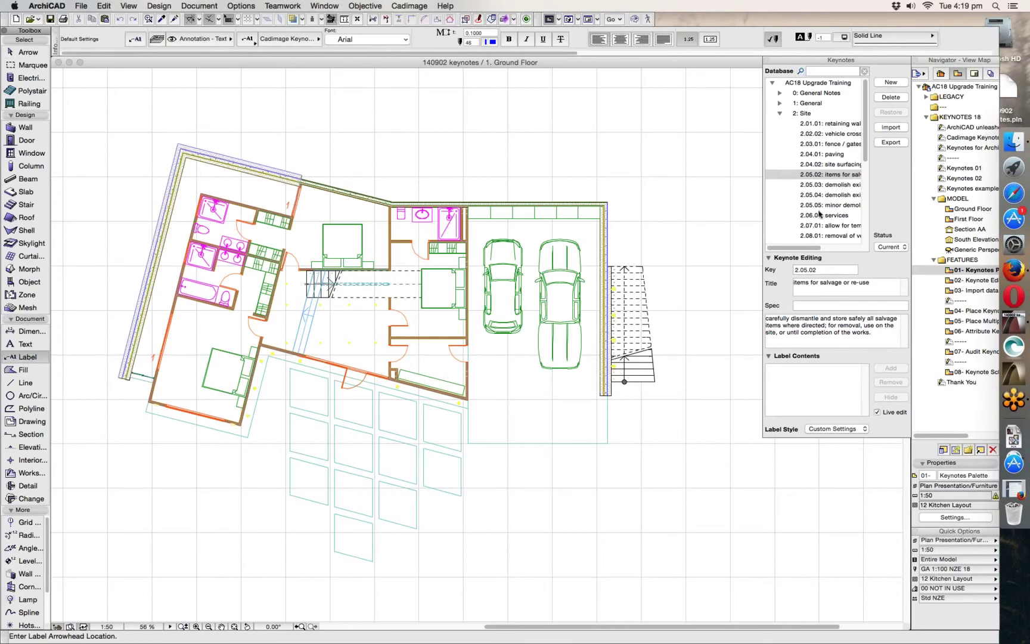
click(814, 178)
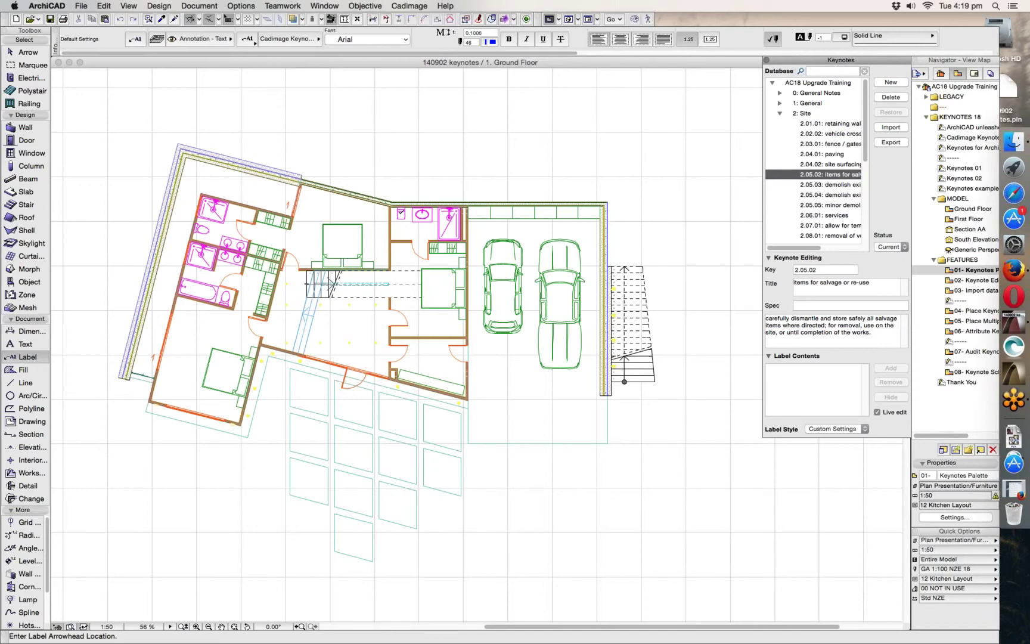
scroll(422, 213, up, 3)
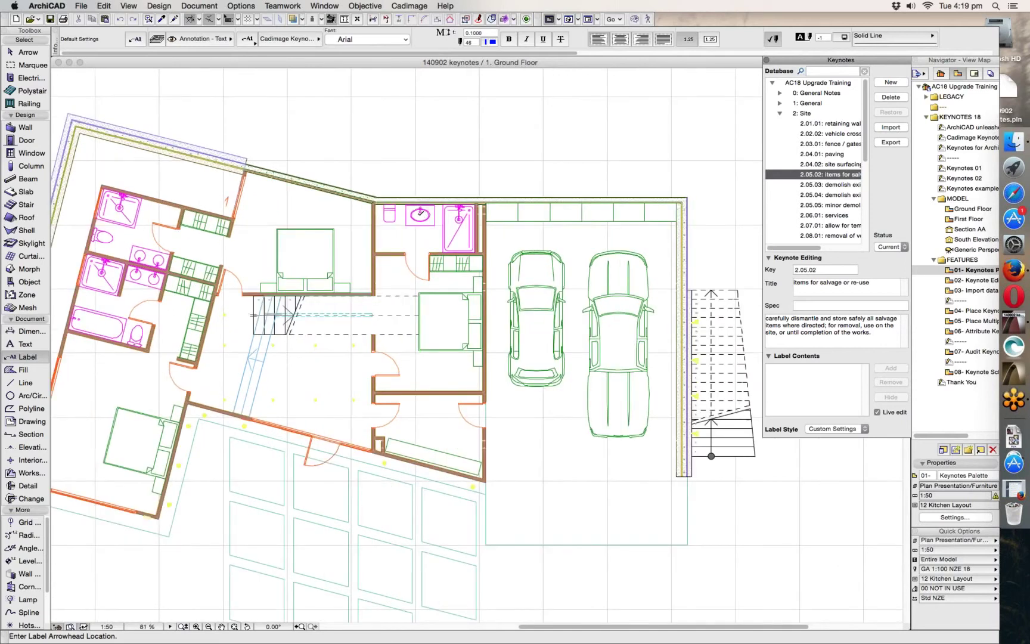
click(428, 202)
click(444, 164)
click(503, 161)
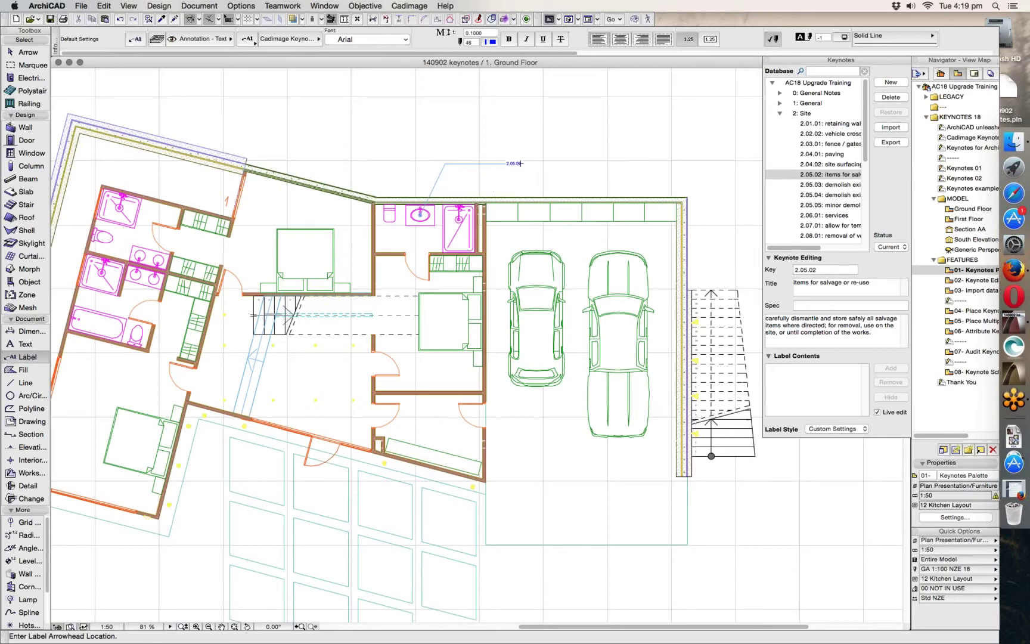
Add keynote labels 2.05.03 at the basin and 2.06.01 in the bedroom
click(833, 187)
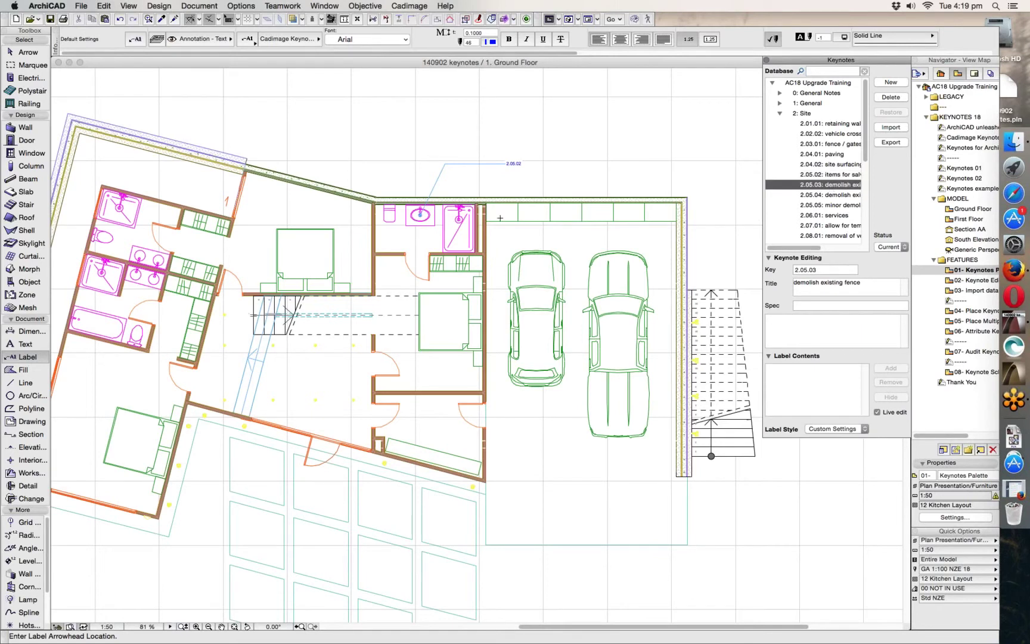
click(475, 197)
click(483, 185)
click(535, 183)
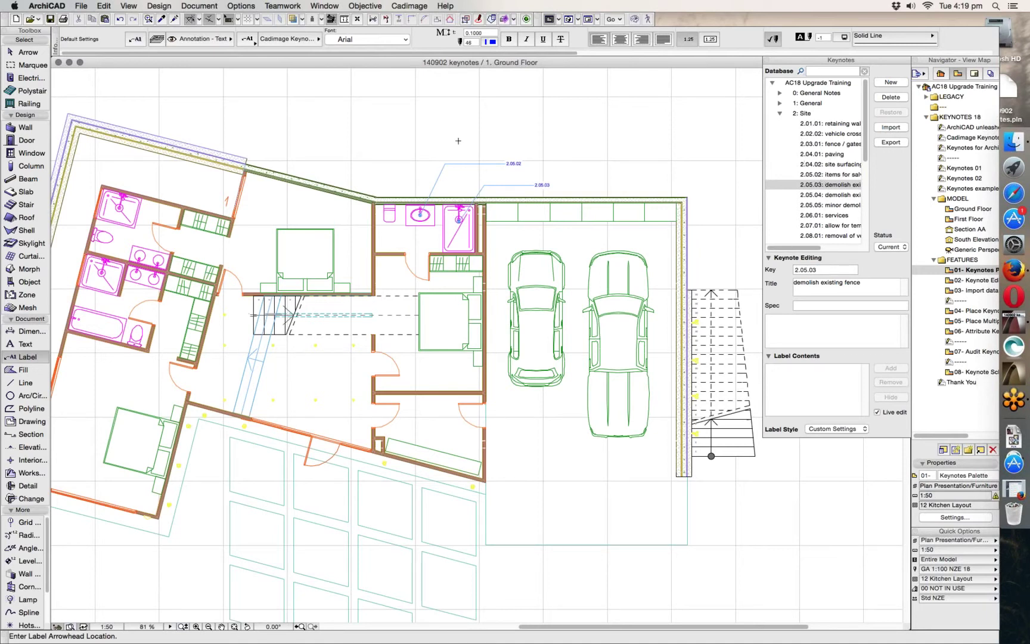
click(831, 207)
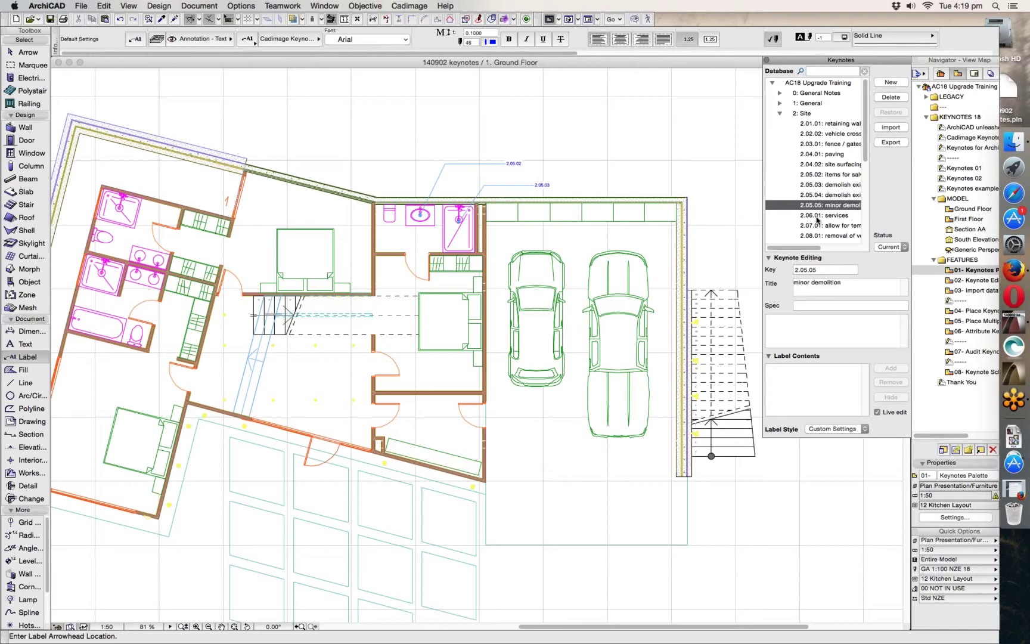
click(816, 218)
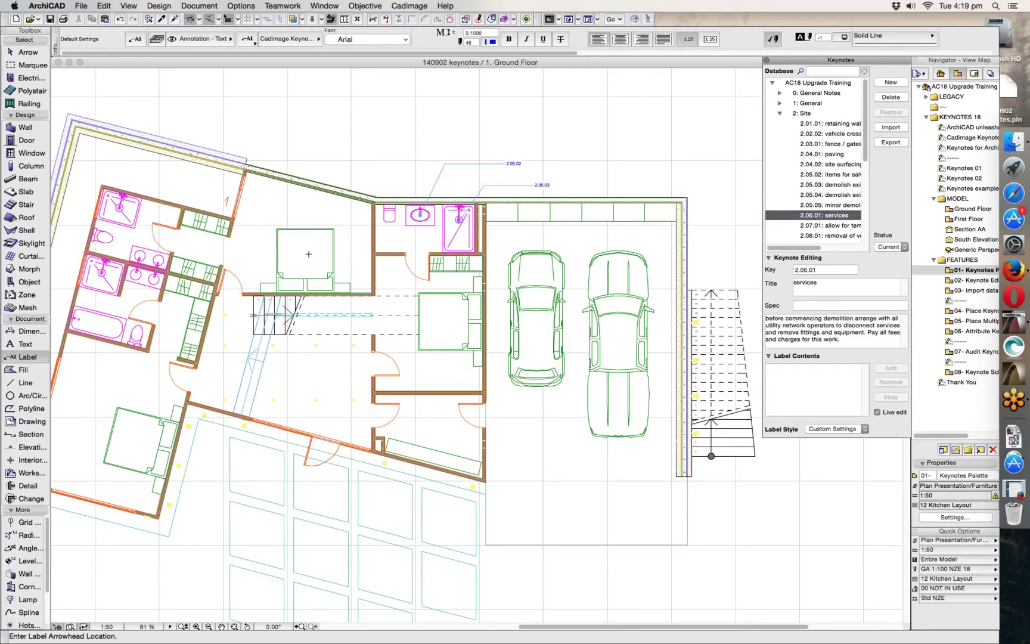
click(308, 246)
click(427, 119)
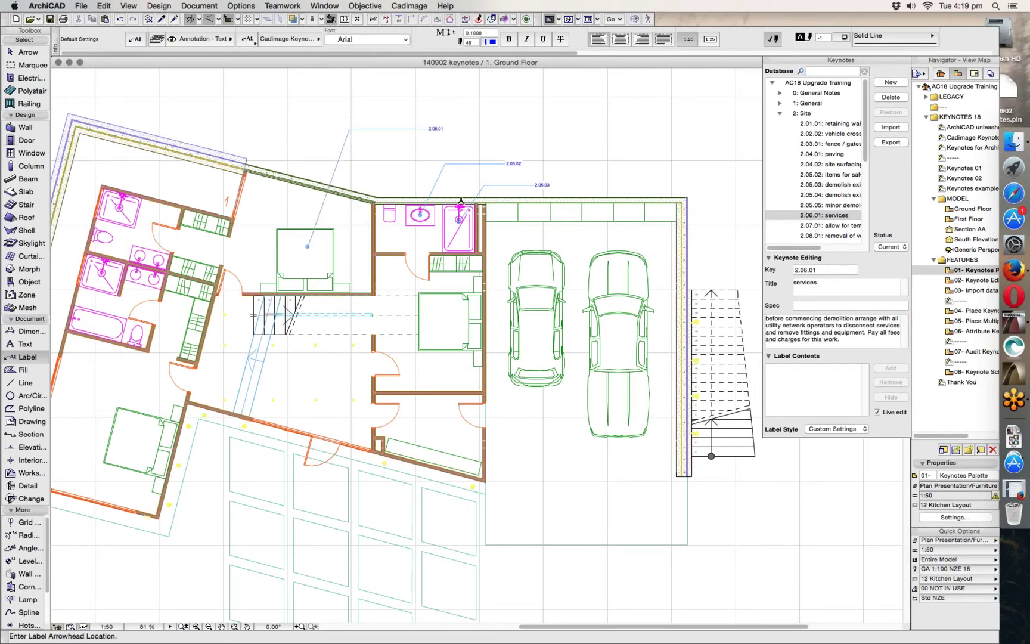
Label the left car with keynote 2.07.01, then open Label Default Settings
click(828, 227)
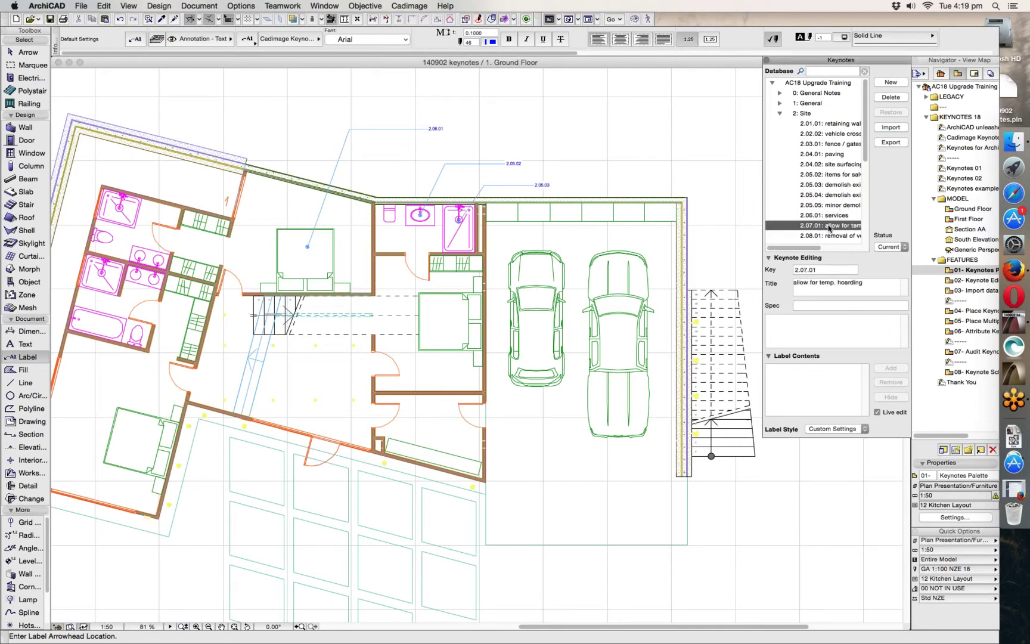
click(537, 273)
click(558, 168)
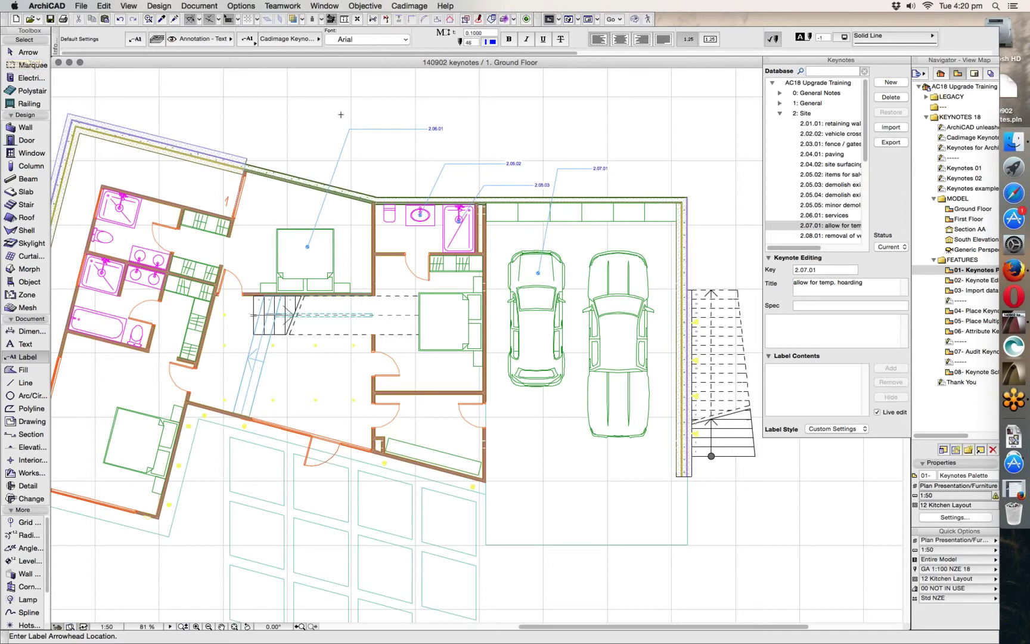
click(139, 43)
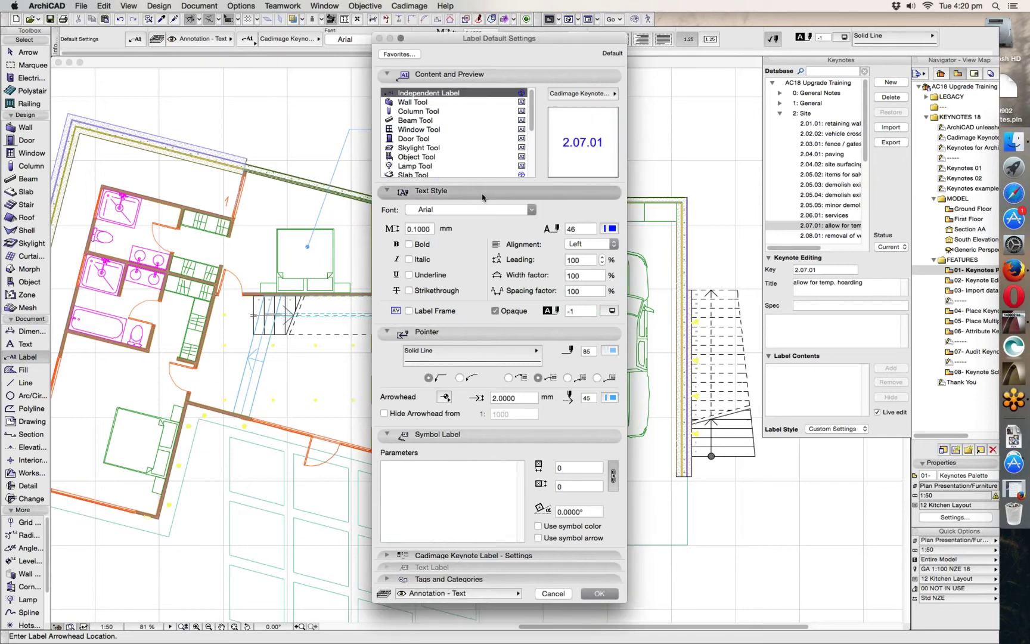
In the Cadimage Keynote Label settings, show Title and hide Key for new labels
click(465, 192)
click(450, 204)
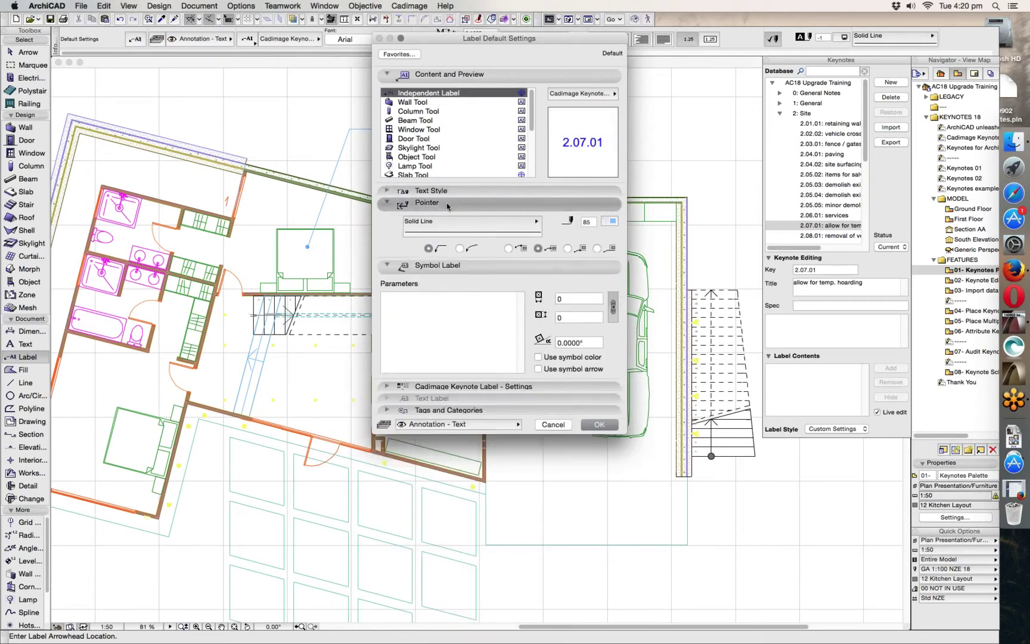
click(446, 216)
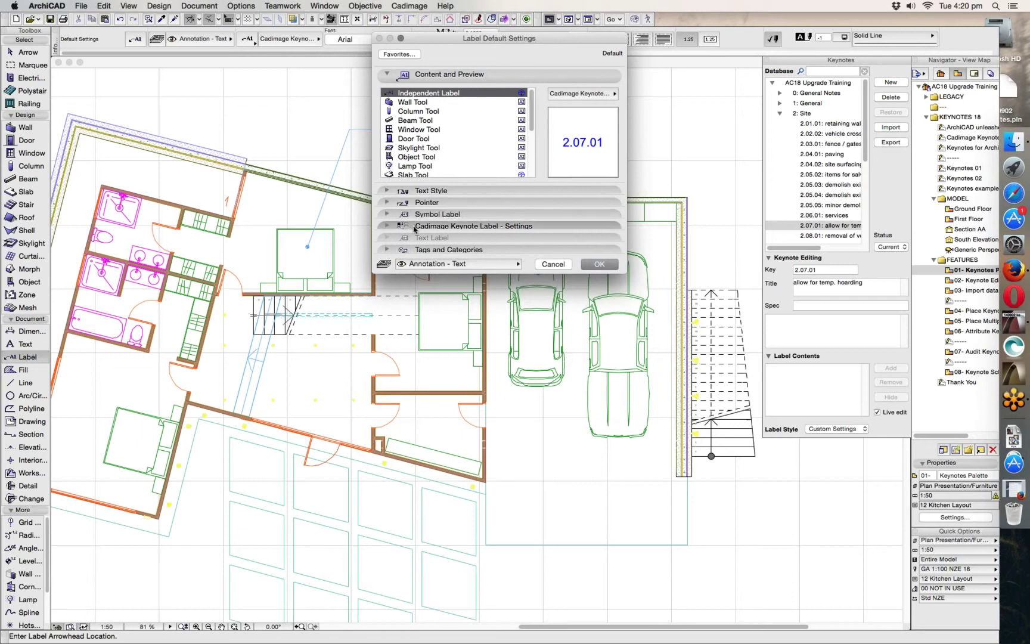
click(484, 227)
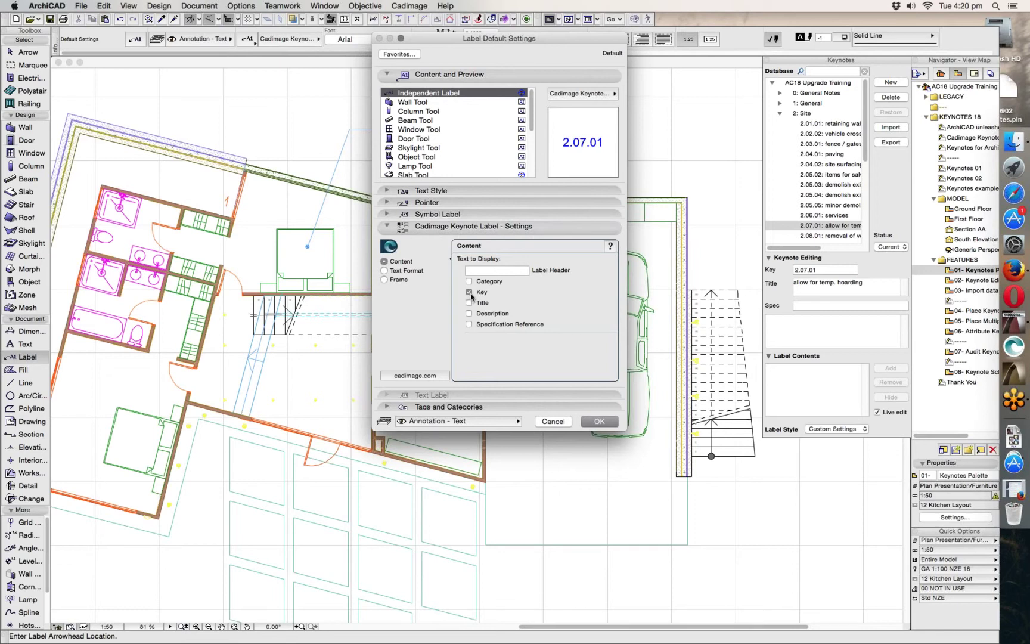
drag(552, 44, 434, 96)
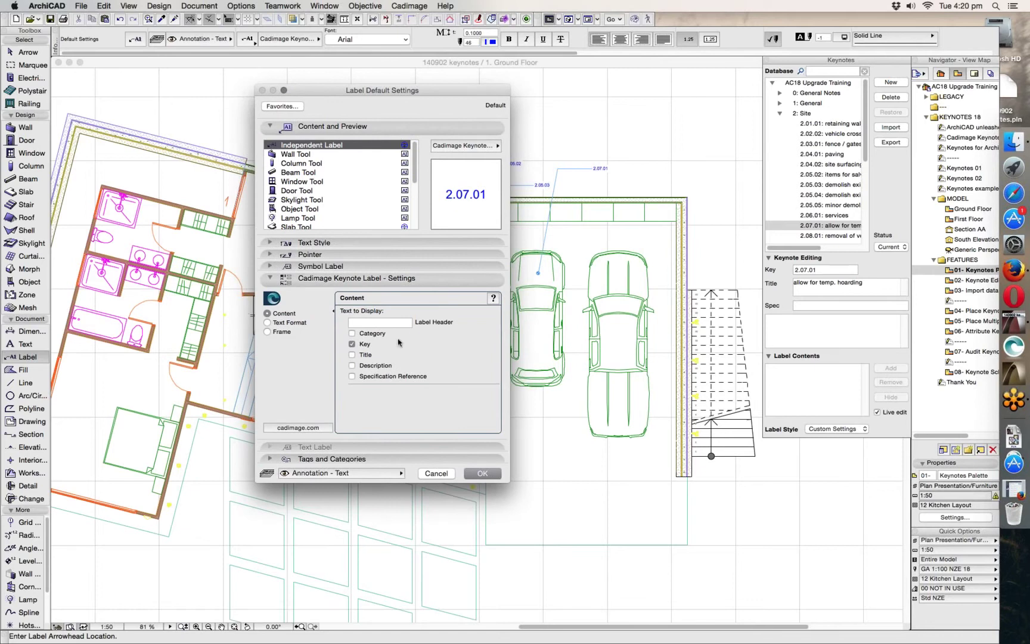
click(353, 356)
click(352, 344)
click(483, 476)
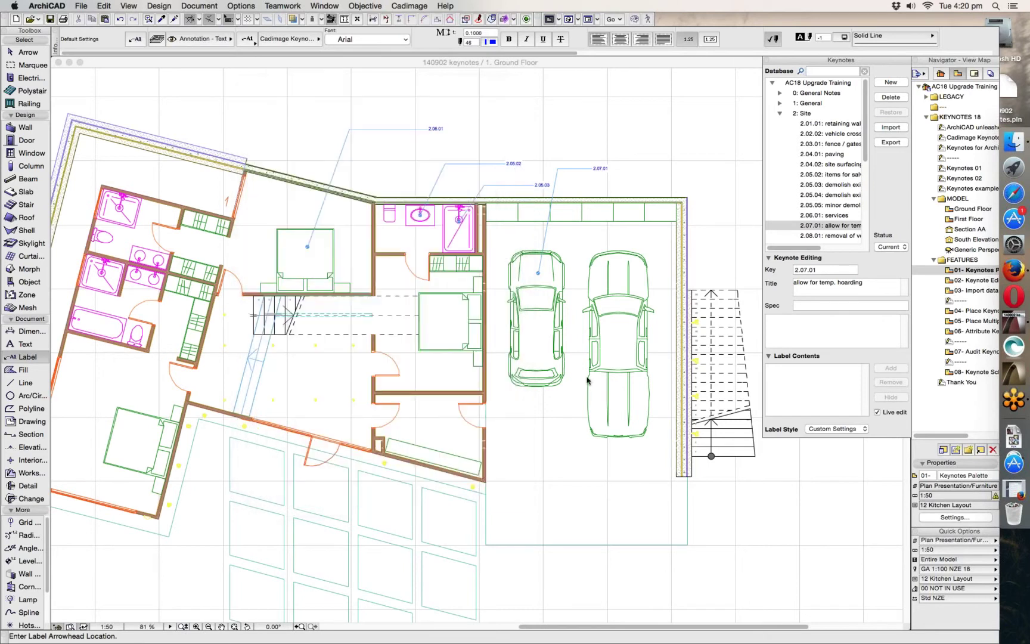
Place labels 2.08.01 'removal of vegetation' at a fixture and 2.09.02 'cast in conc. Piles' at the right car
click(827, 236)
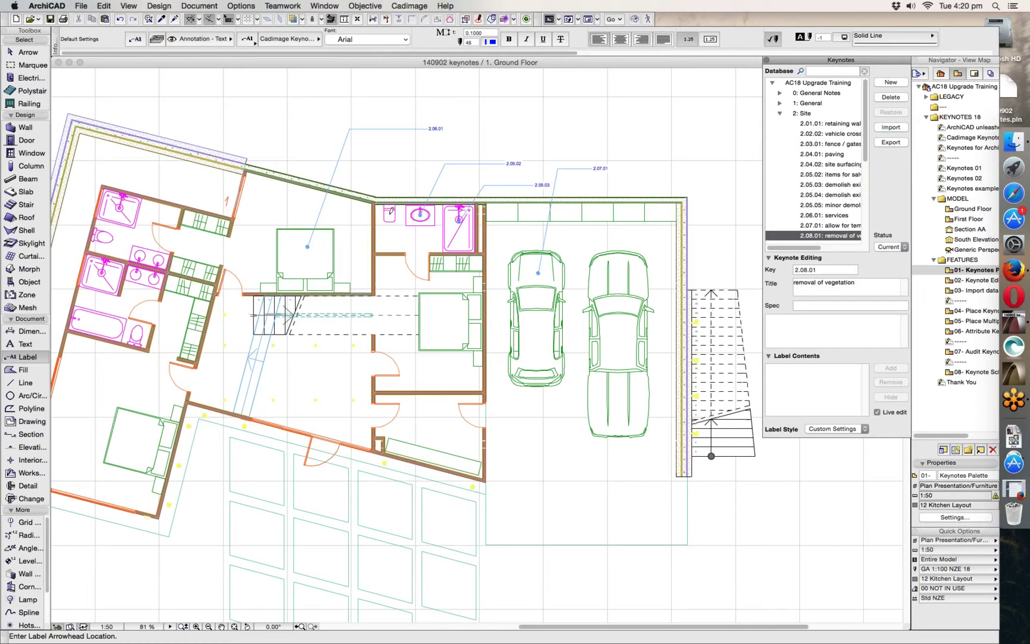
click(391, 210)
click(429, 155)
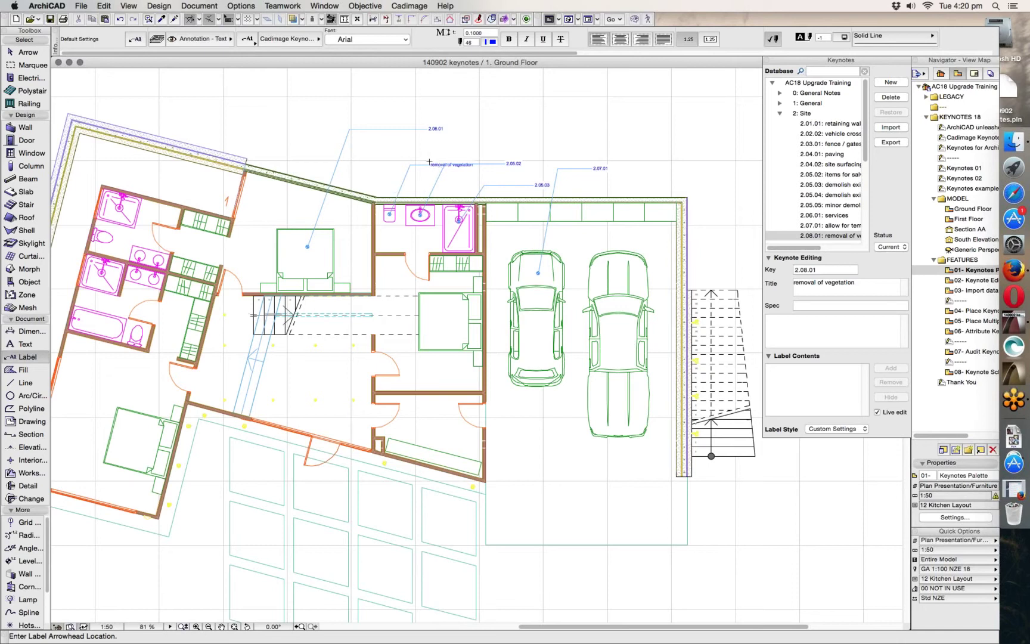
scroll(829, 223, down, 3)
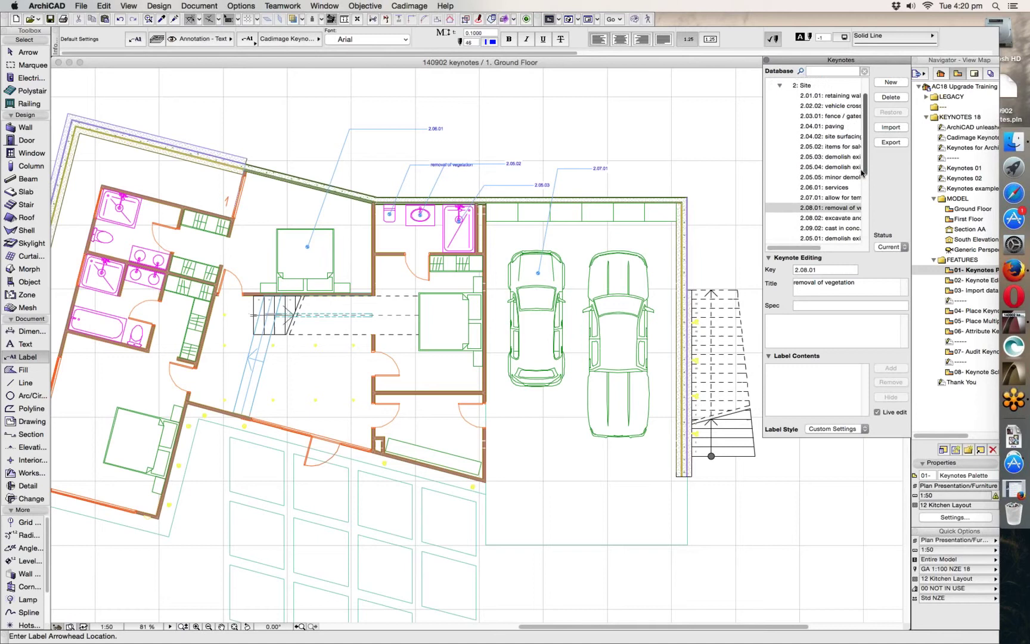
click(824, 226)
click(618, 260)
click(641, 184)
click(693, 183)
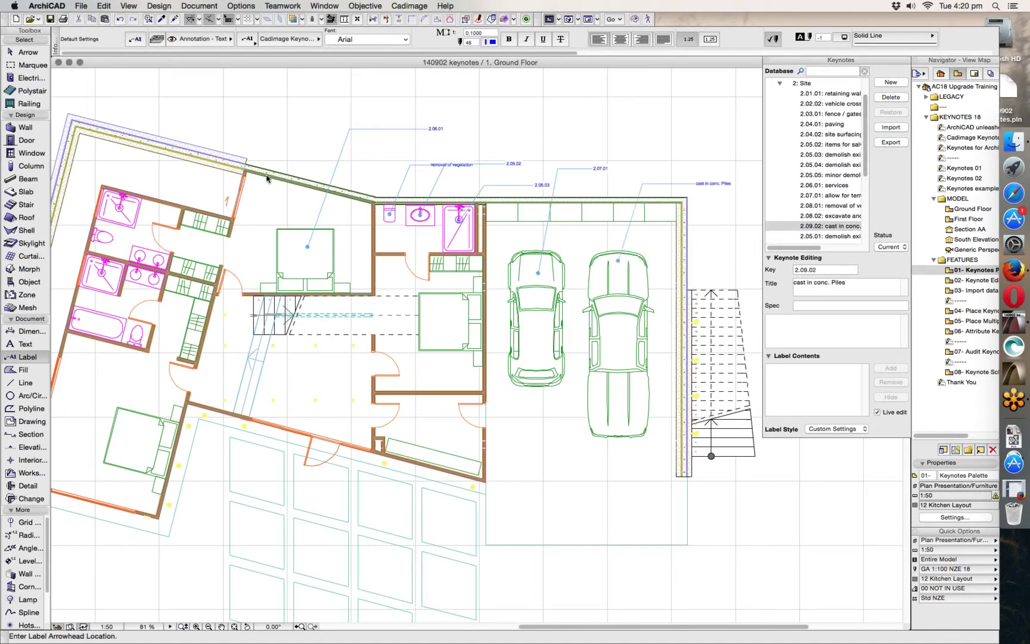
Confirm the title-only label defaults and select the 2.05.02 label with the Arrow tool
click(136, 39)
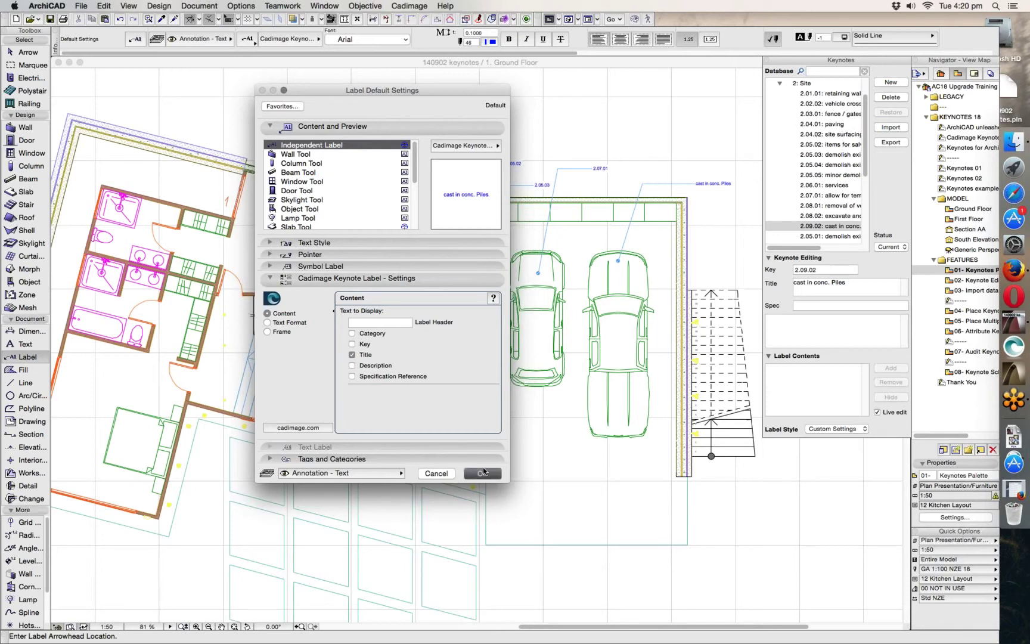
click(481, 473)
click(30, 54)
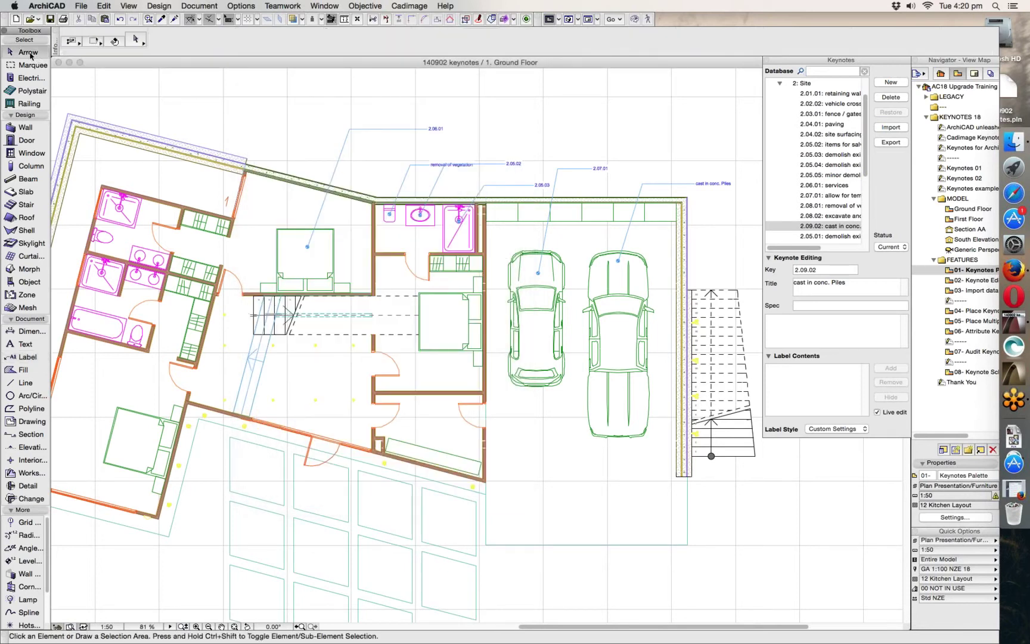
click(507, 164)
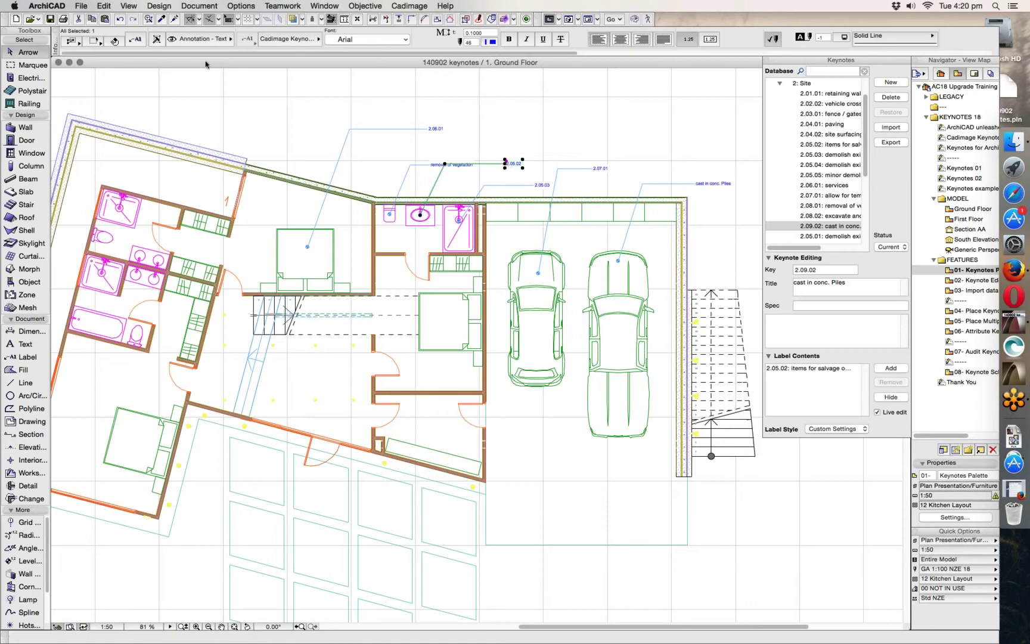
Make the 2.05.02 label show Title and Description, then add the Key back
click(137, 39)
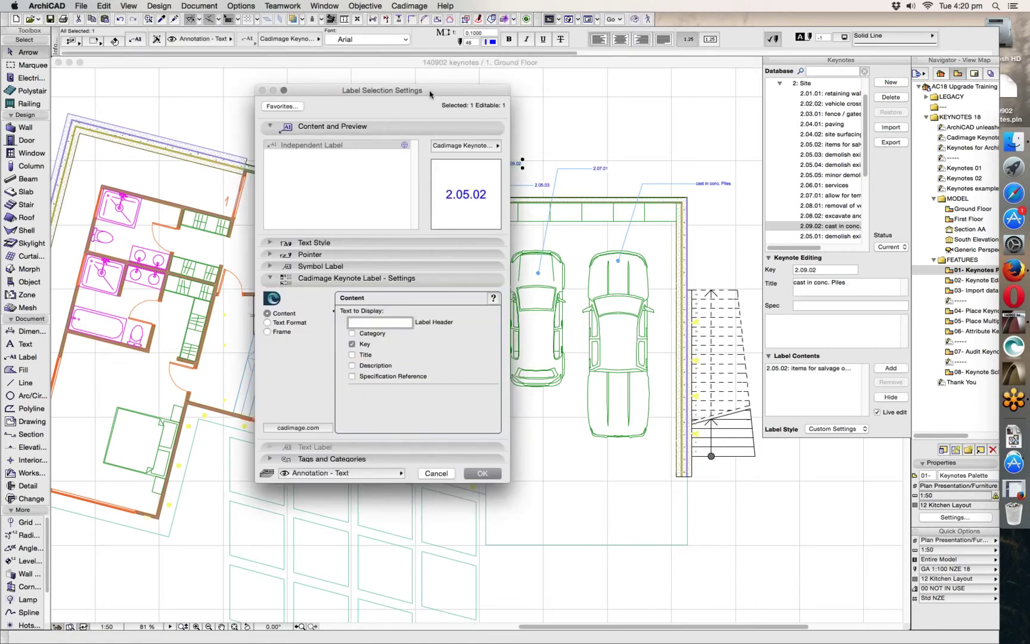
drag(430, 94, 350, 78)
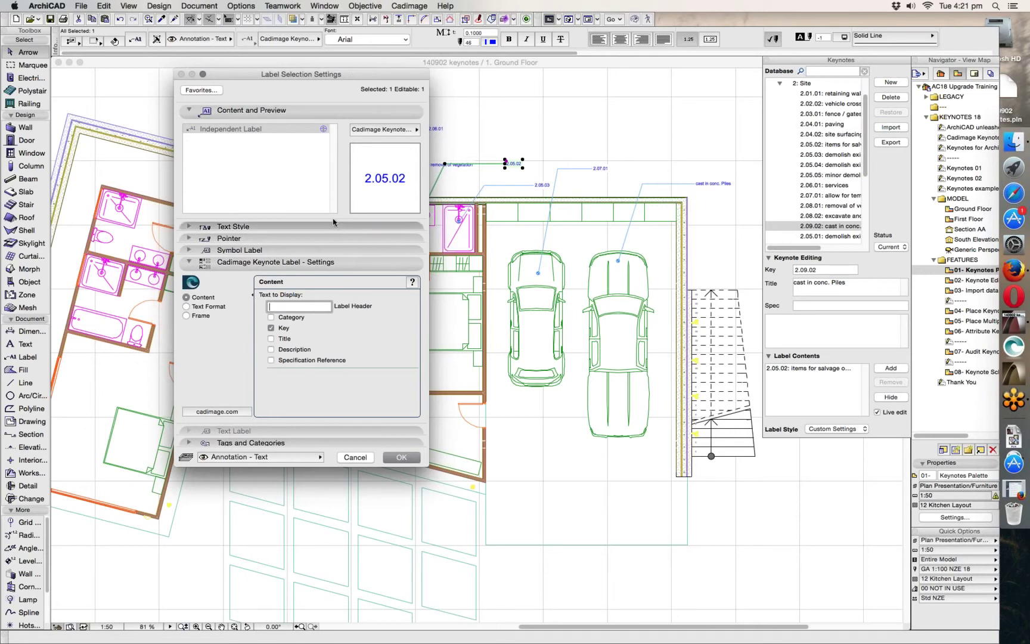
click(271, 338)
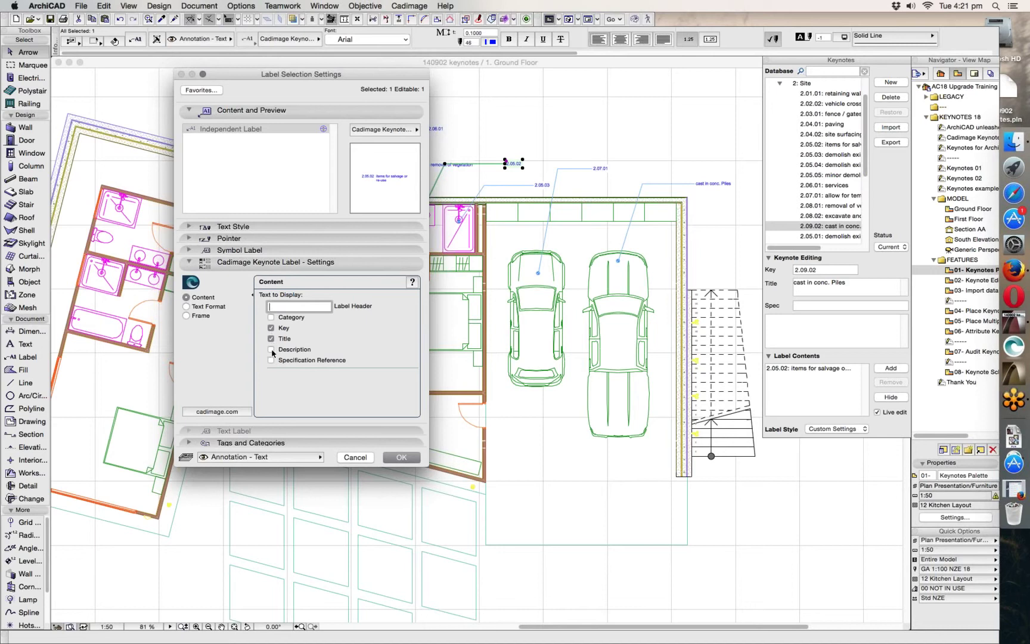
click(271, 350)
click(271, 328)
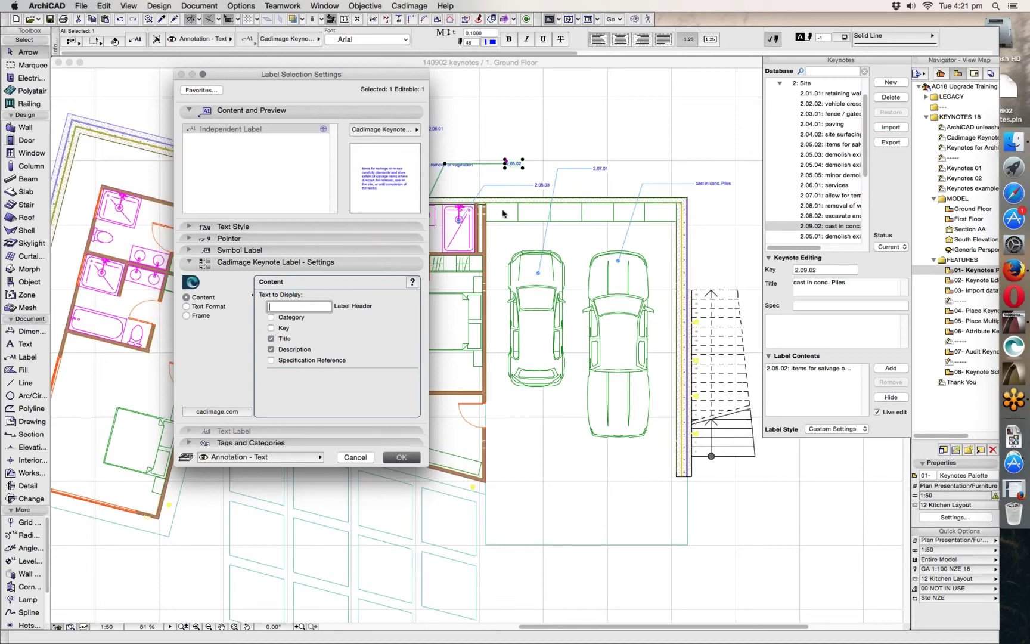
key(Return)
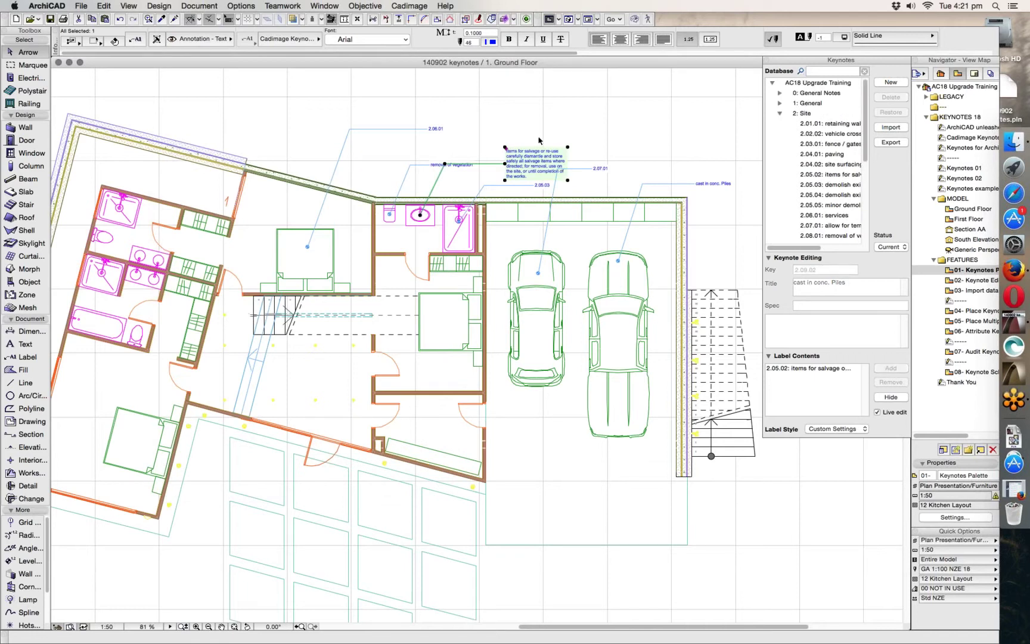
click(136, 39)
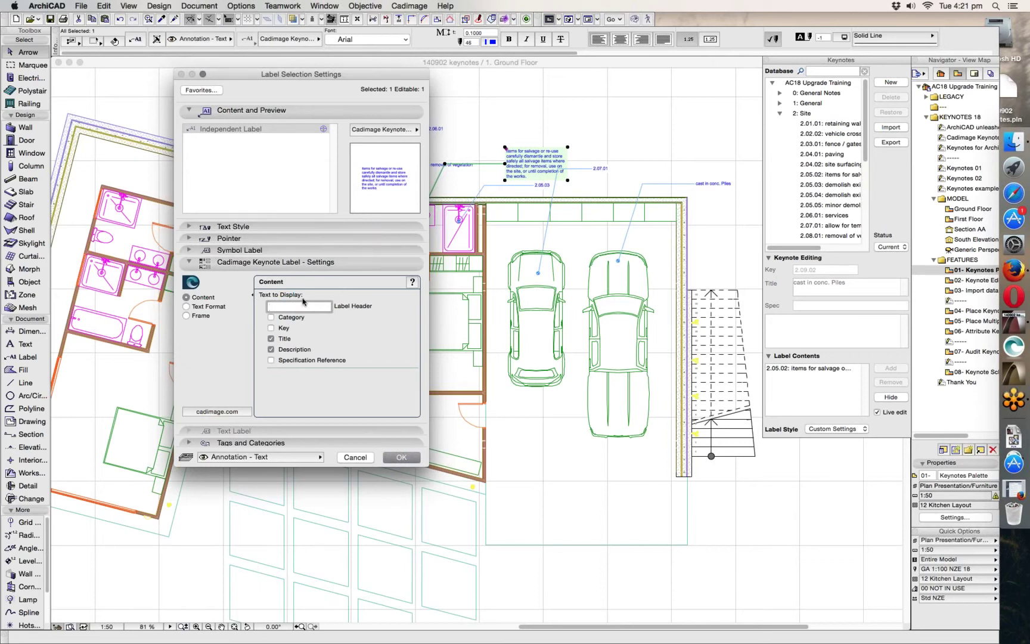
click(275, 328)
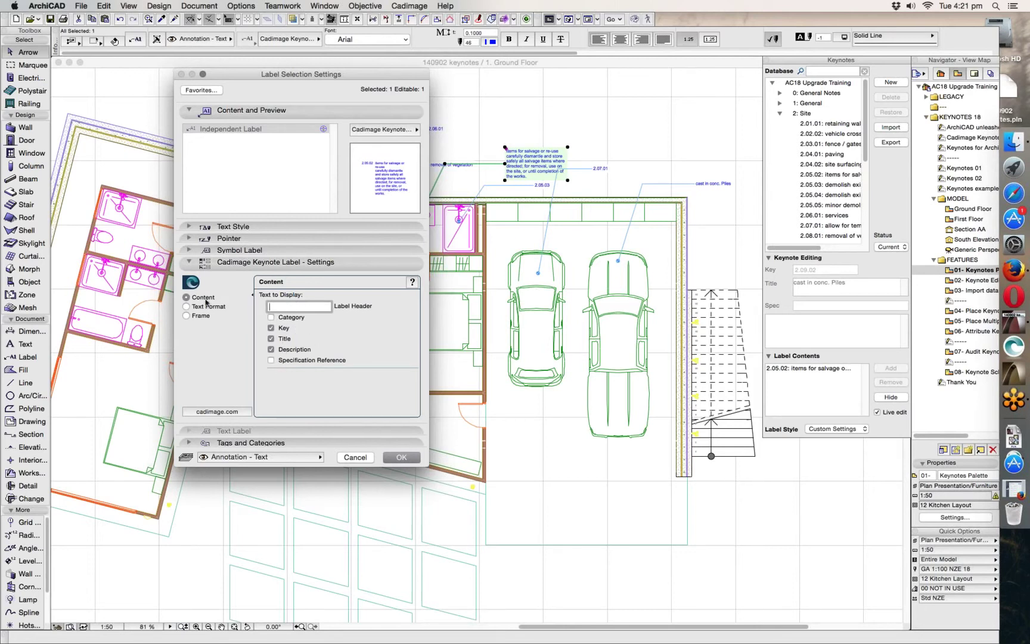
Try bullet and dash options in the label's Text Format, leaving no bullets
click(188, 306)
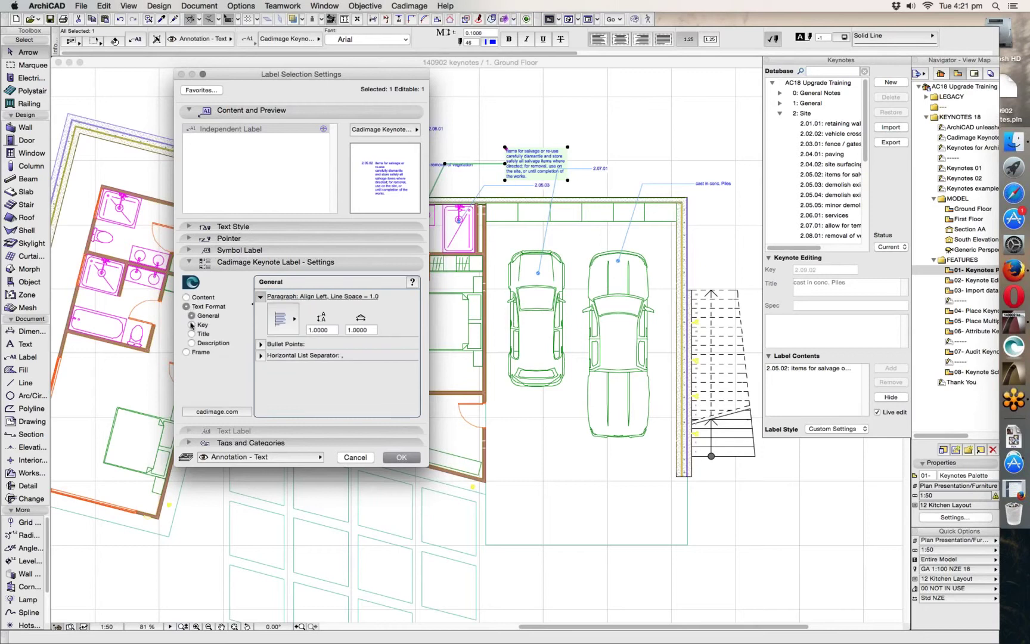
click(283, 318)
click(260, 349)
click(261, 344)
click(283, 328)
click(284, 330)
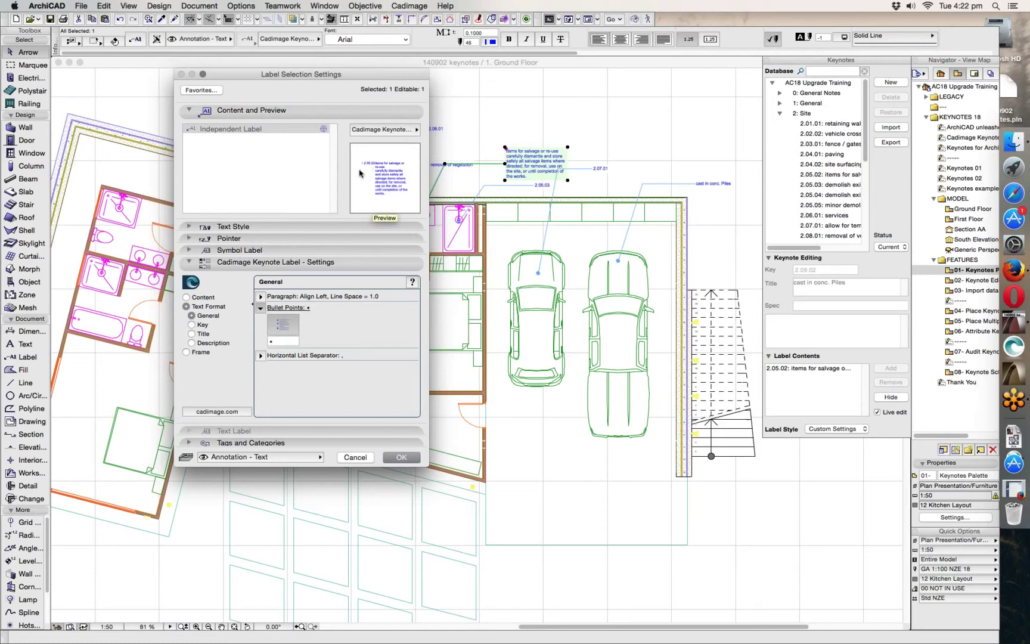
click(284, 326)
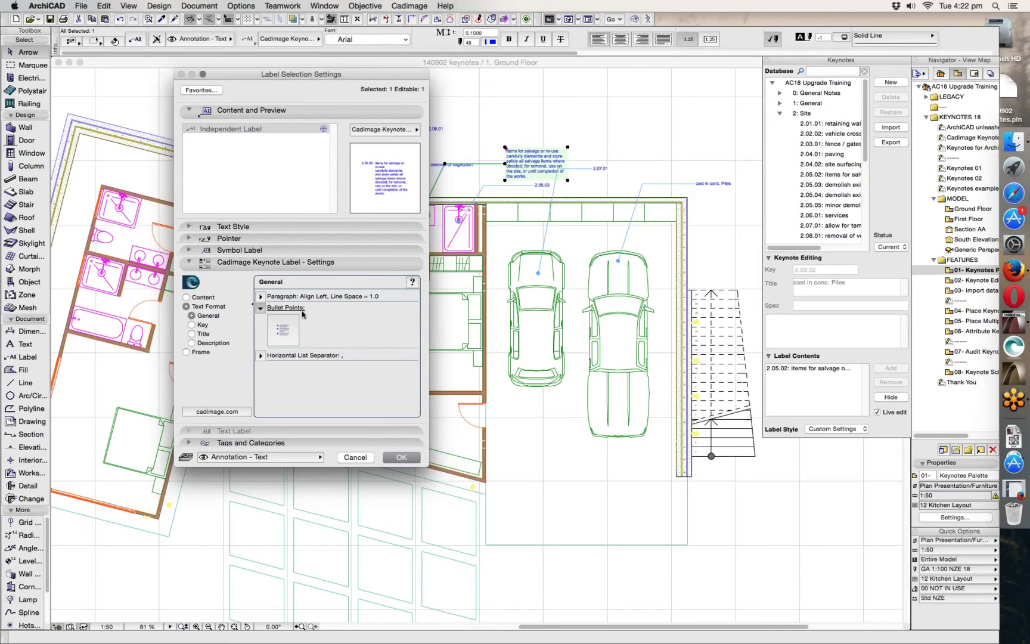
click(261, 356)
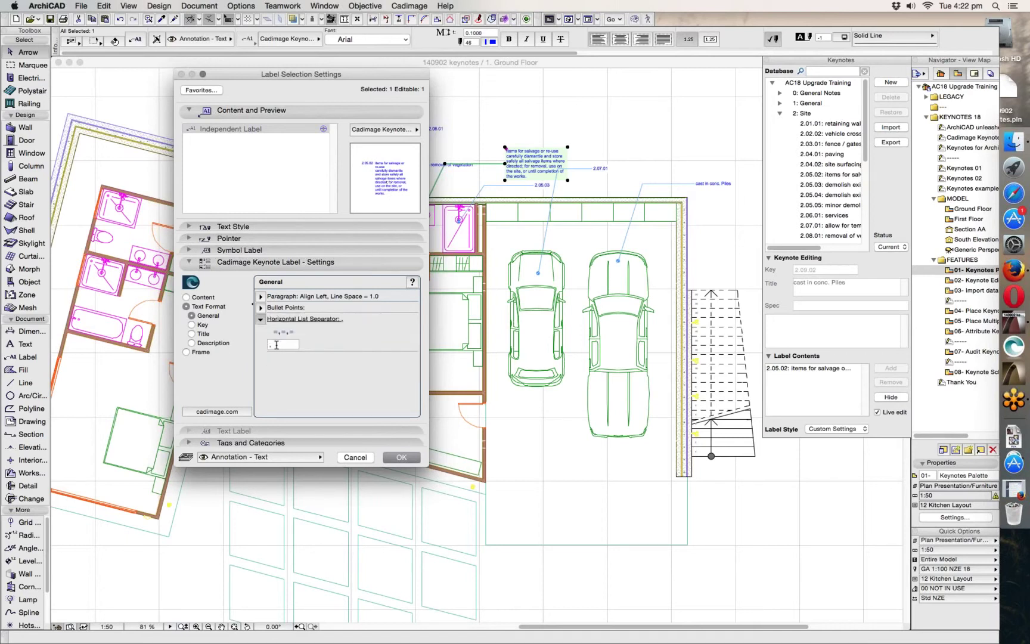
Bold the key, make the title italic and black, and colour the description light blue
click(197, 325)
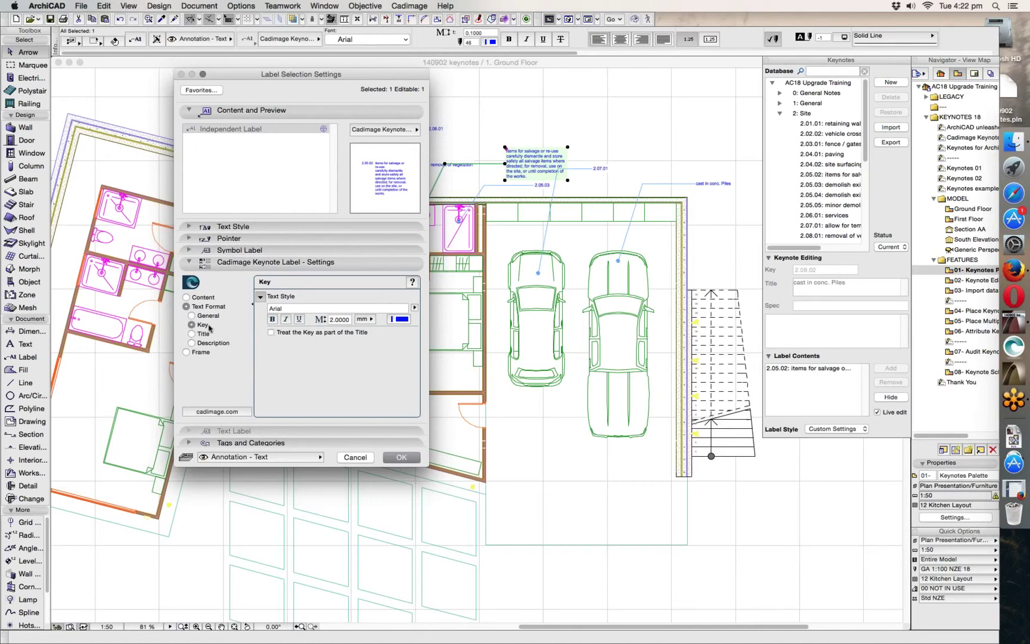
click(272, 320)
click(191, 334)
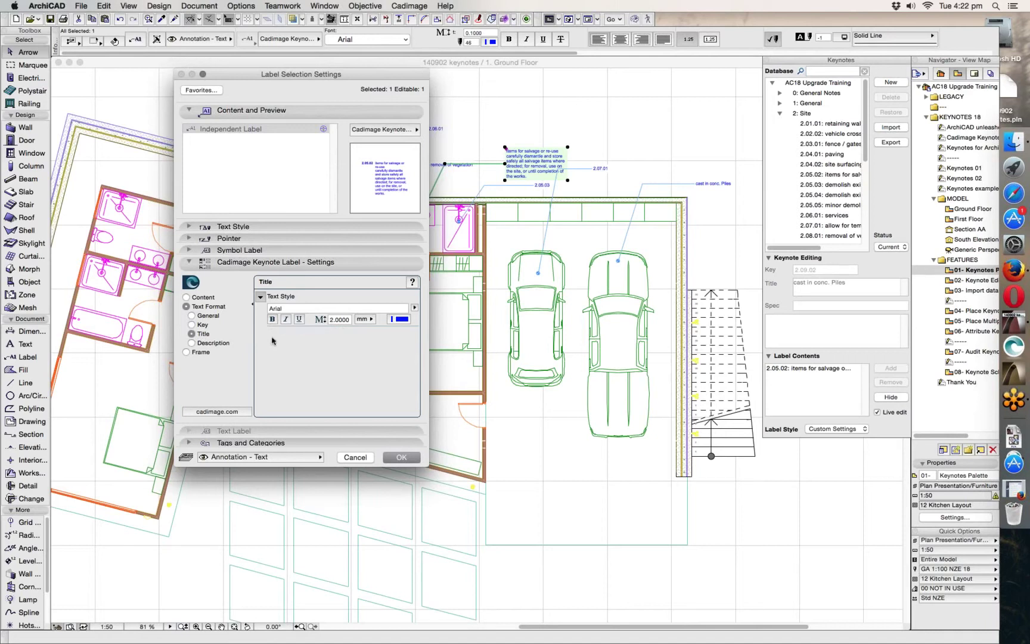
click(286, 319)
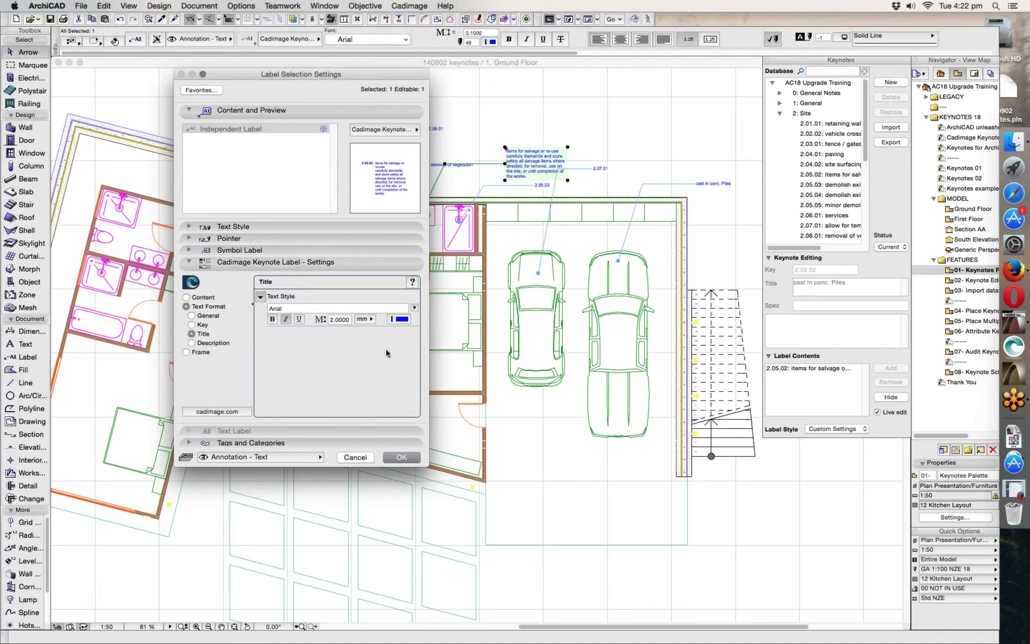
click(401, 320)
click(415, 318)
click(192, 344)
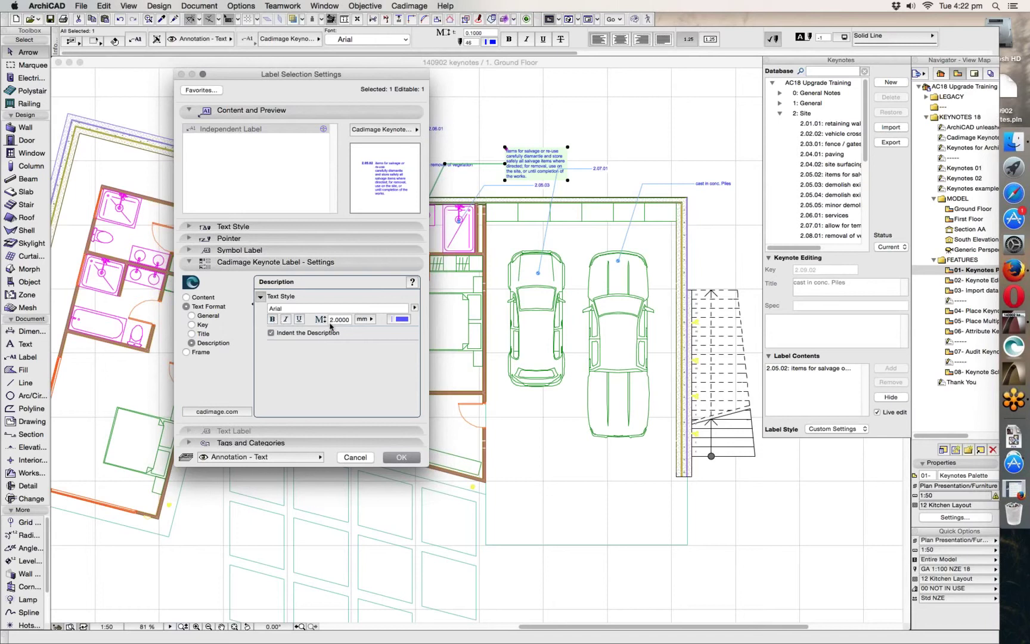
click(410, 320)
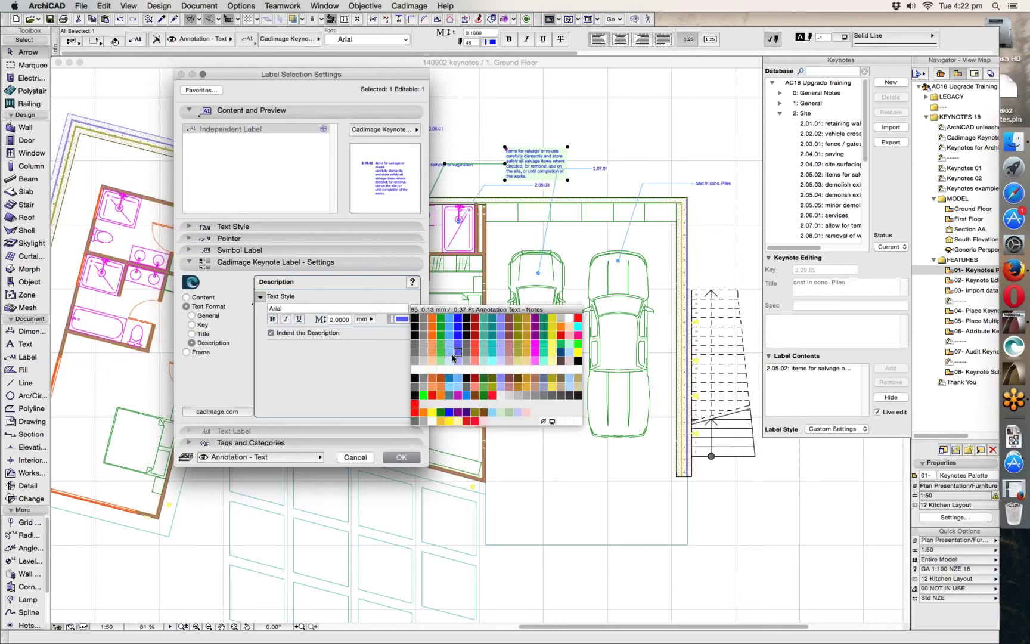
click(441, 355)
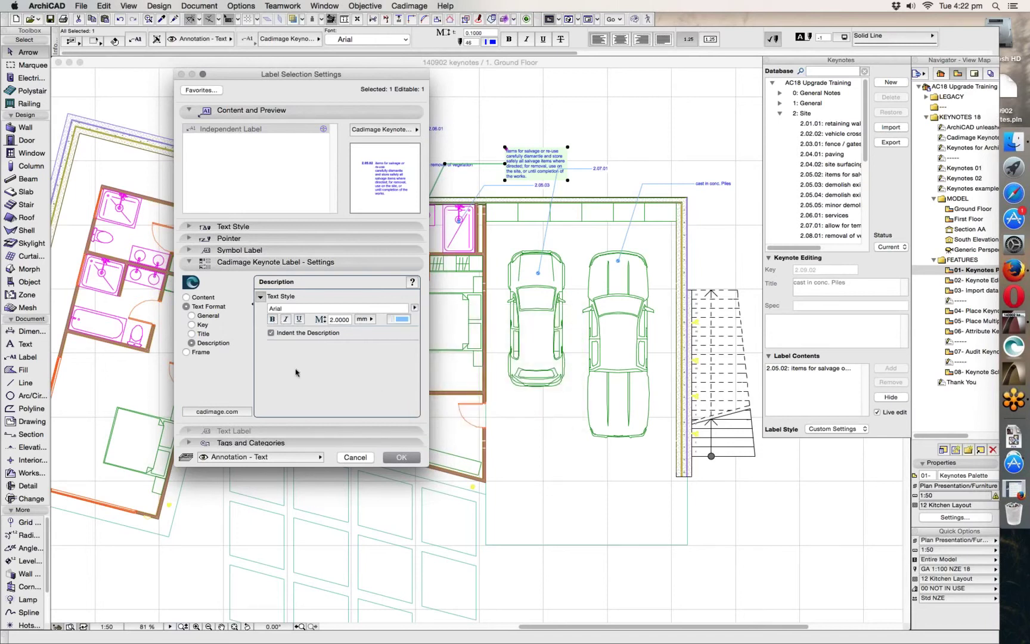
click(186, 352)
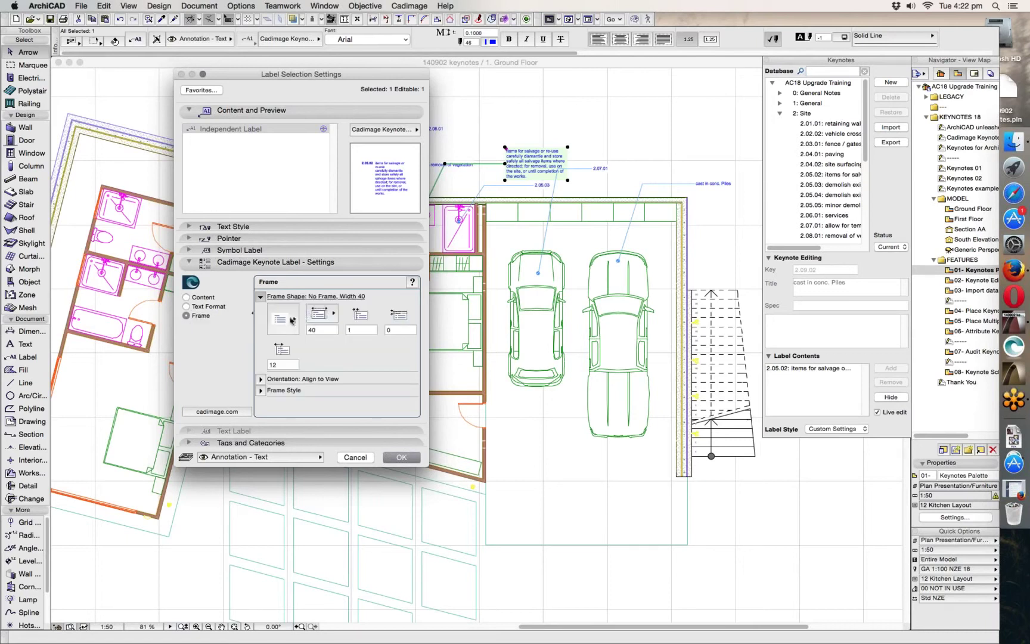
Give the 2.05.02 label a Vertical Edges frame using the symbol colour, and apply
click(292, 320)
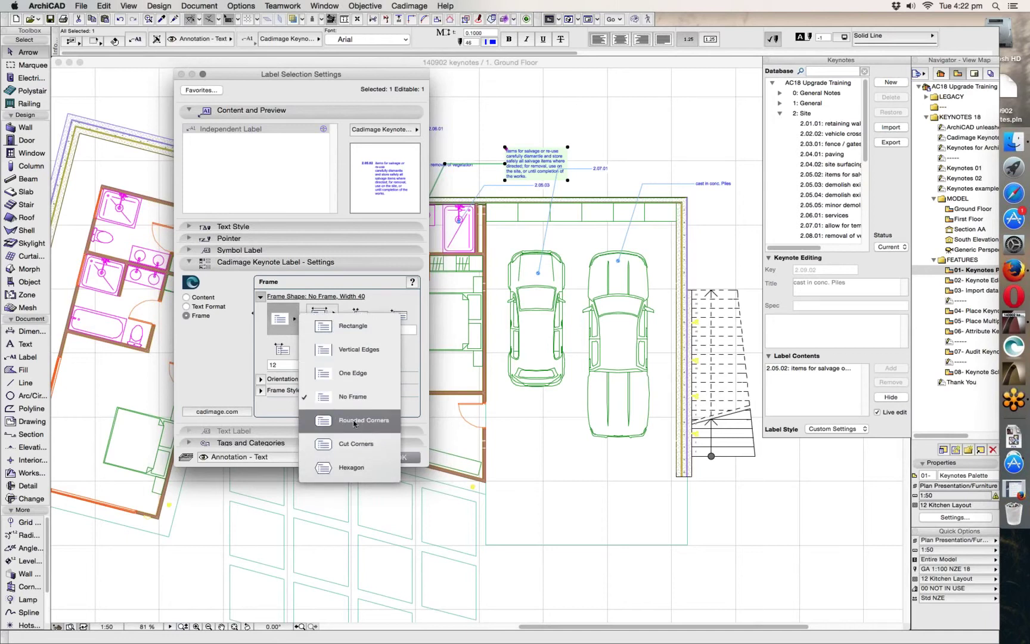
click(349, 352)
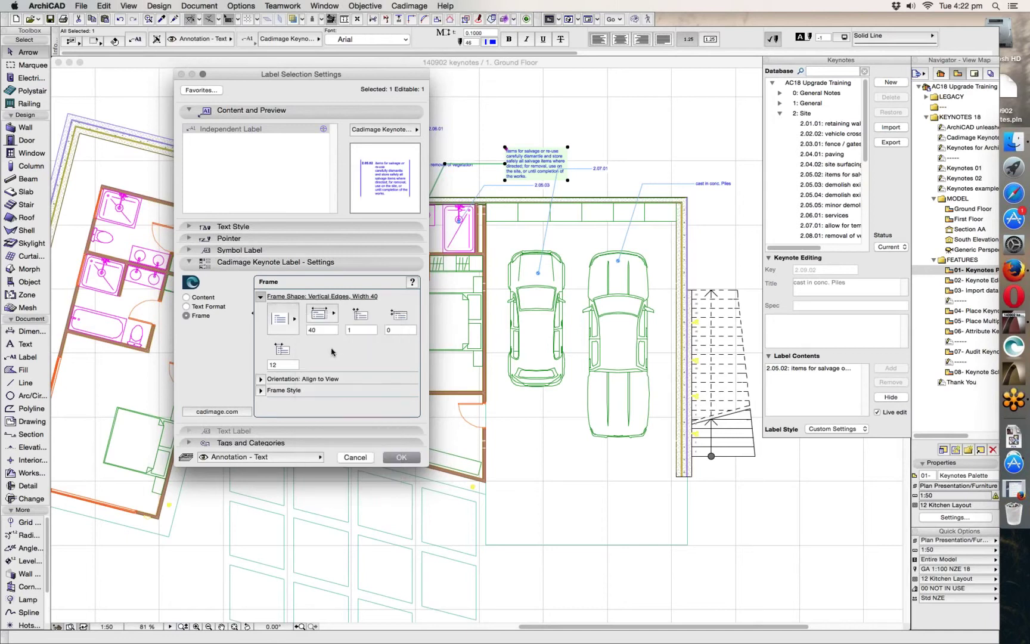
click(230, 251)
click(340, 342)
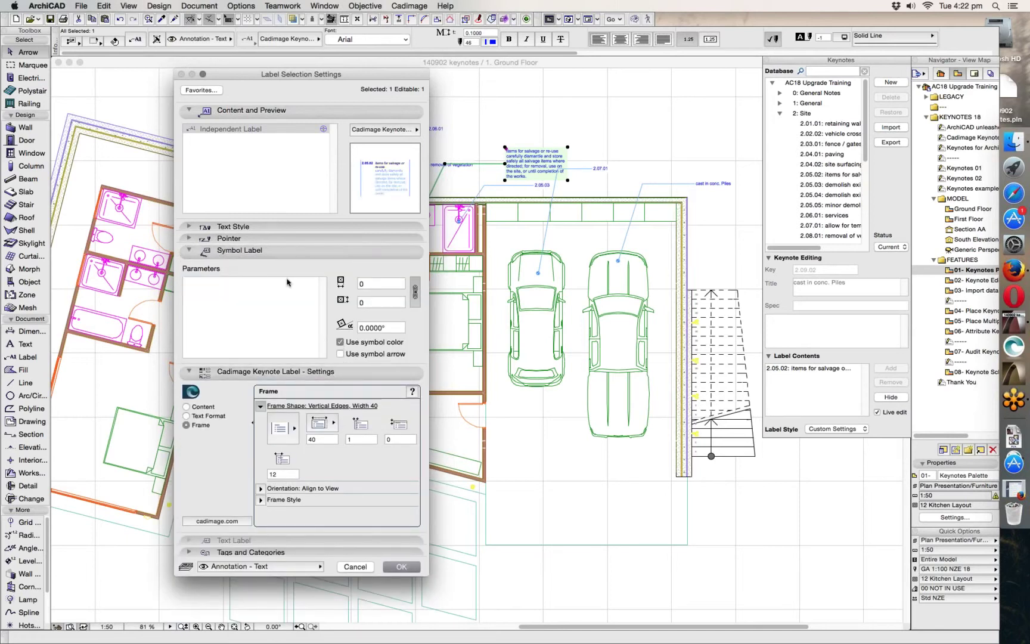
click(241, 251)
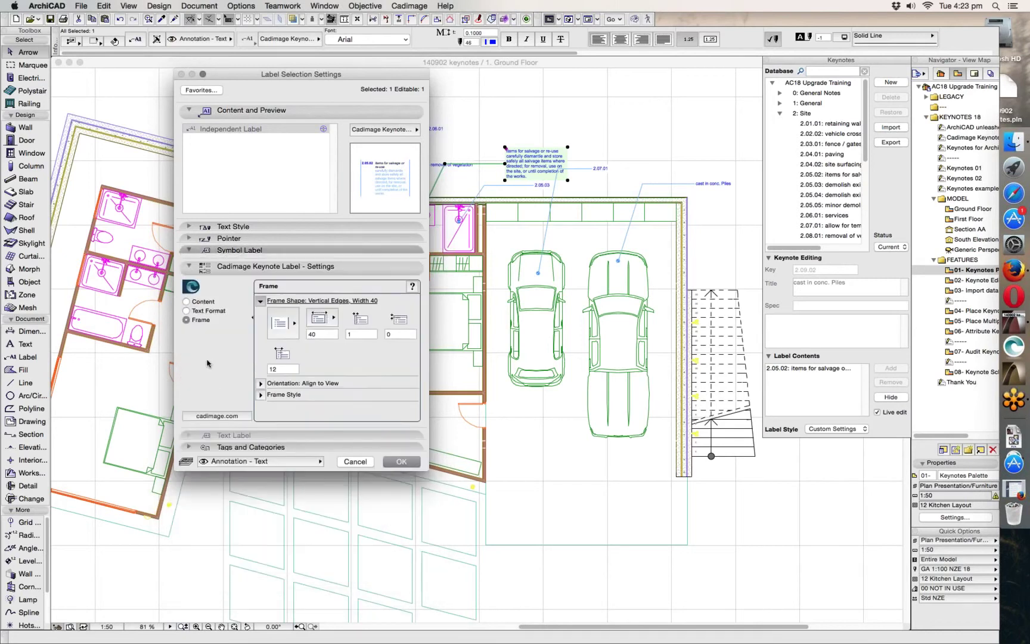
click(186, 306)
click(403, 457)
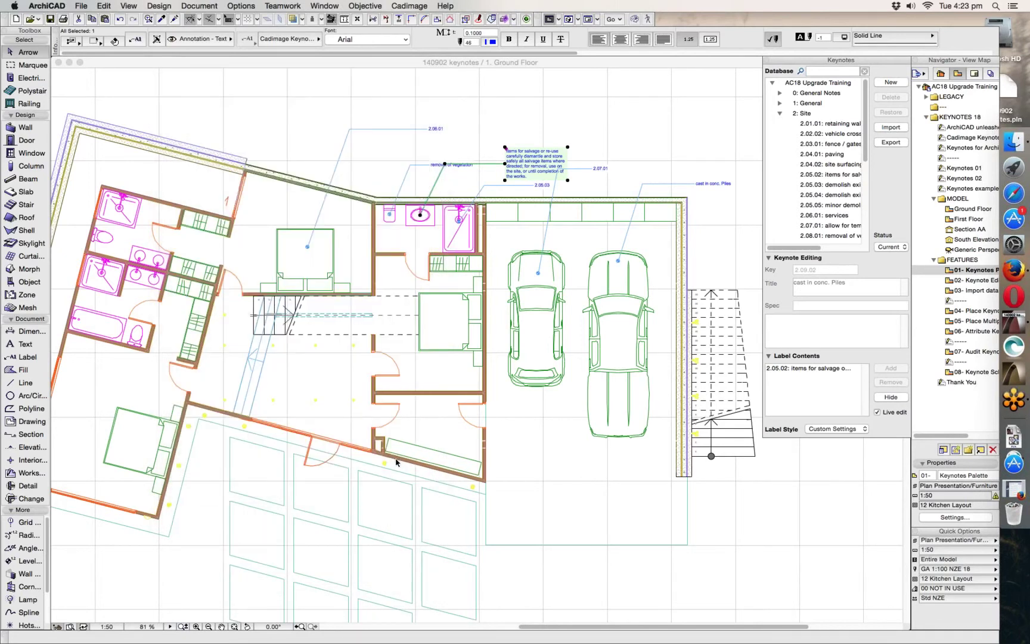
Move the 2.05.02 label upward, then undo both the move and its reformatting
scroll(541, 119, up, 3)
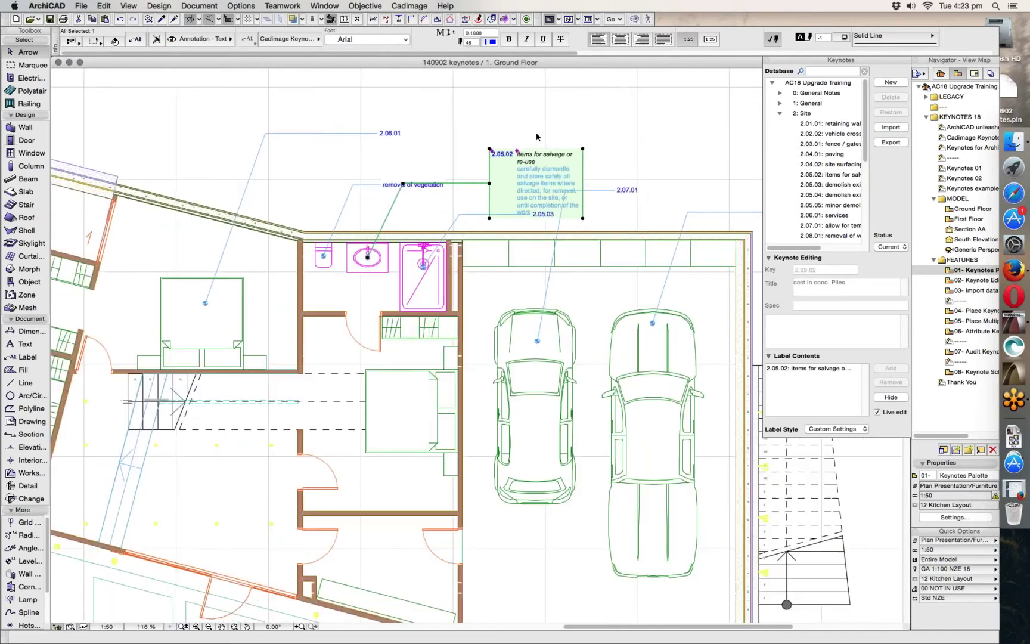
scroll(554, 167, up, 3)
drag(532, 185, 528, 147)
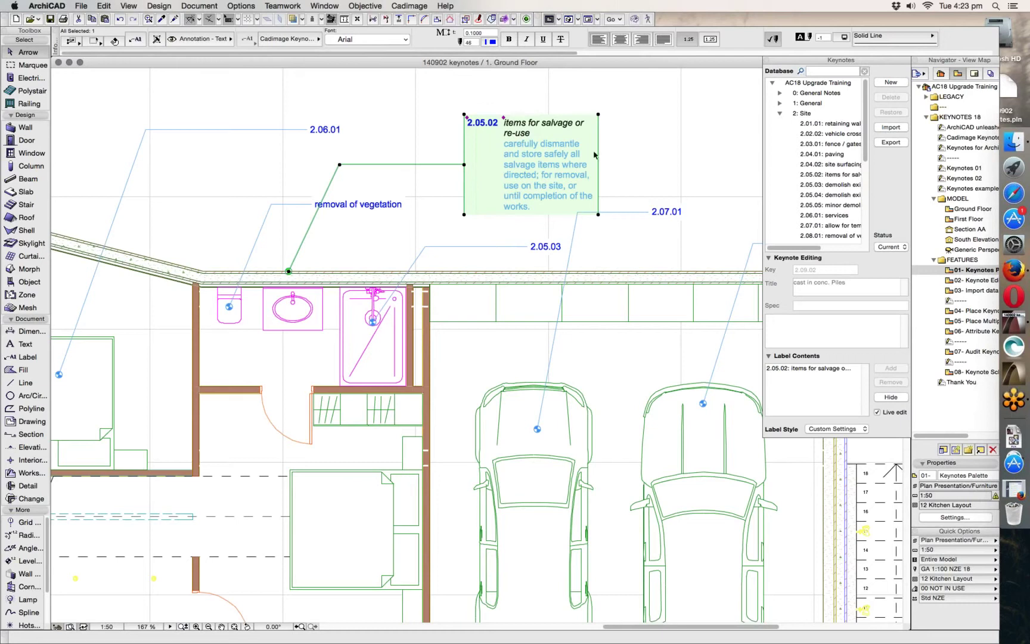
key(Escape)
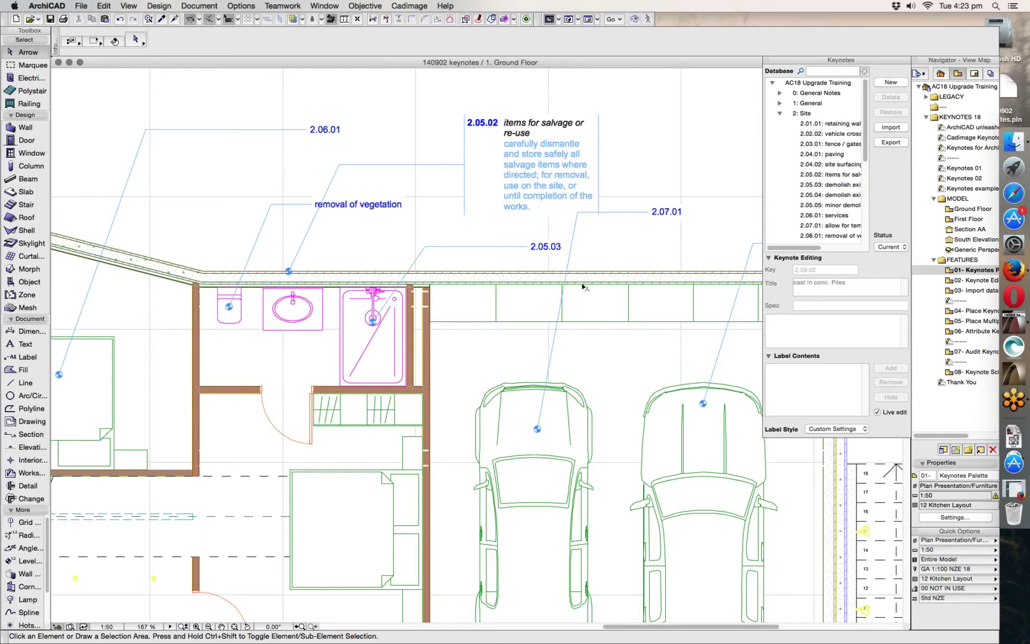
middle_drag(412, 308, 304, 287)
scroll(304, 287, right, 5)
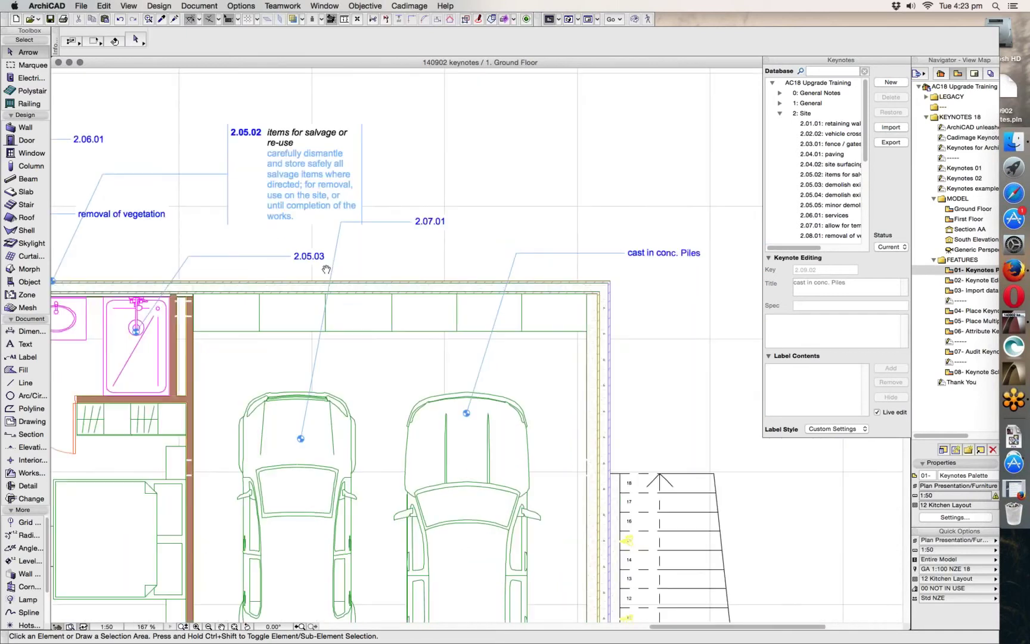
scroll(414, 233, left, 3)
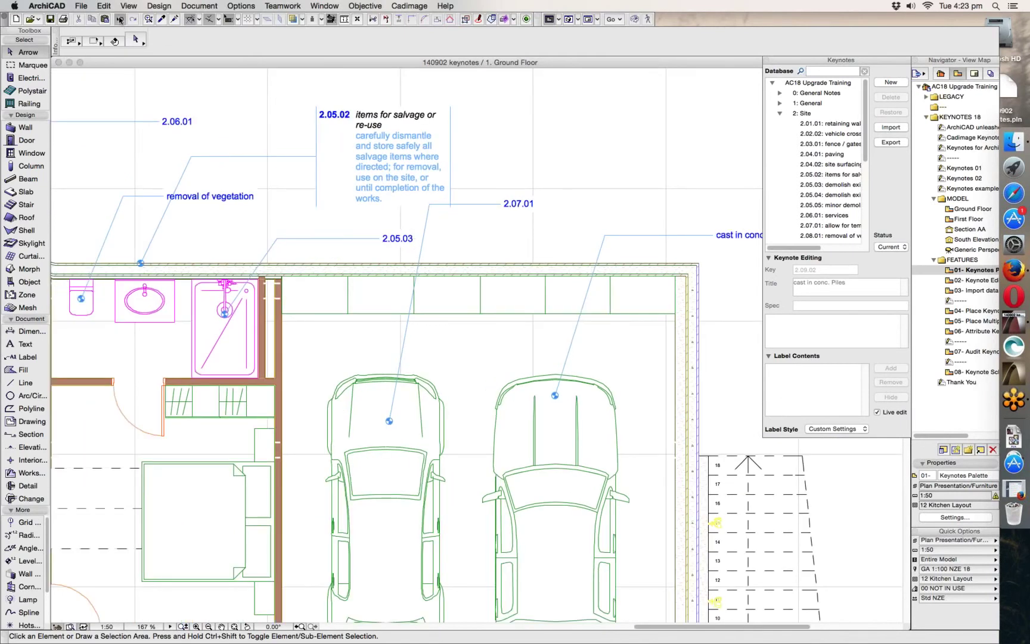
click(119, 19)
click(119, 22)
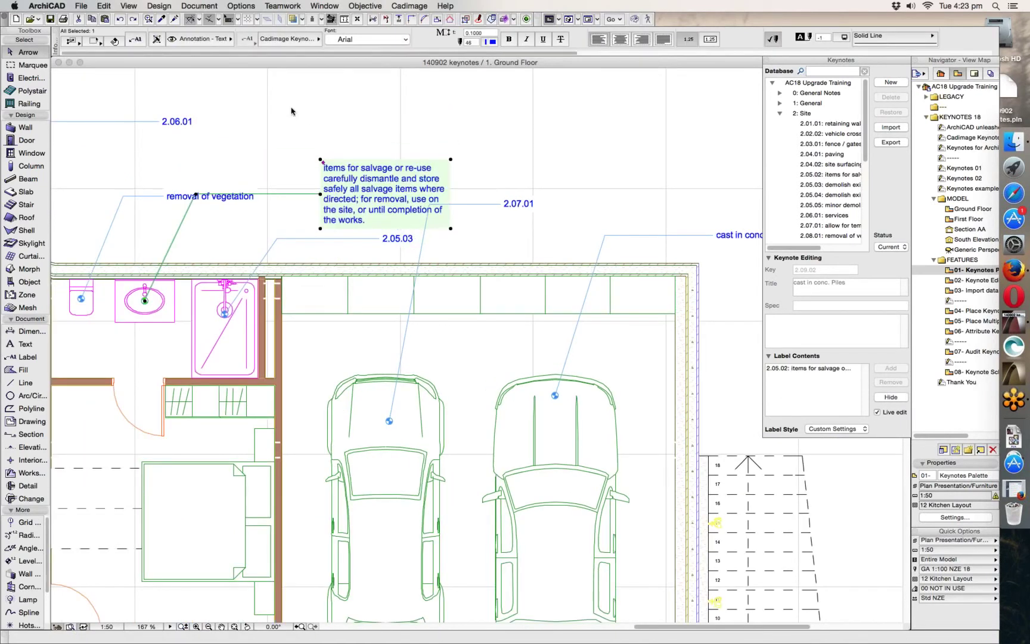
Drop the description from labels 2.05.02 and 2.07.01 so they show key and title only
shift+click(510, 205)
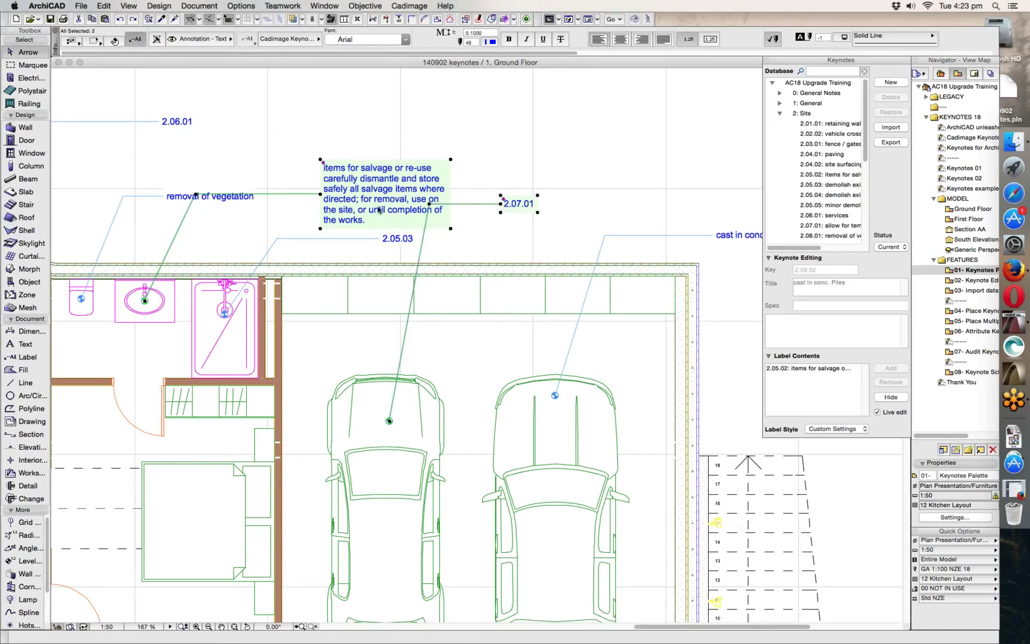
double_click(436, 204)
click(271, 339)
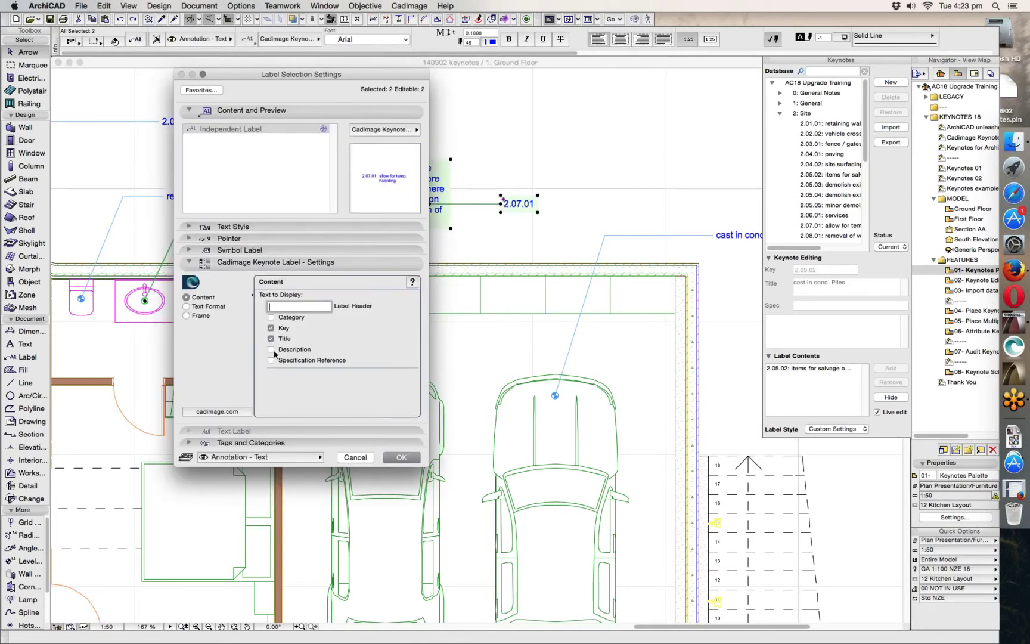
click(401, 457)
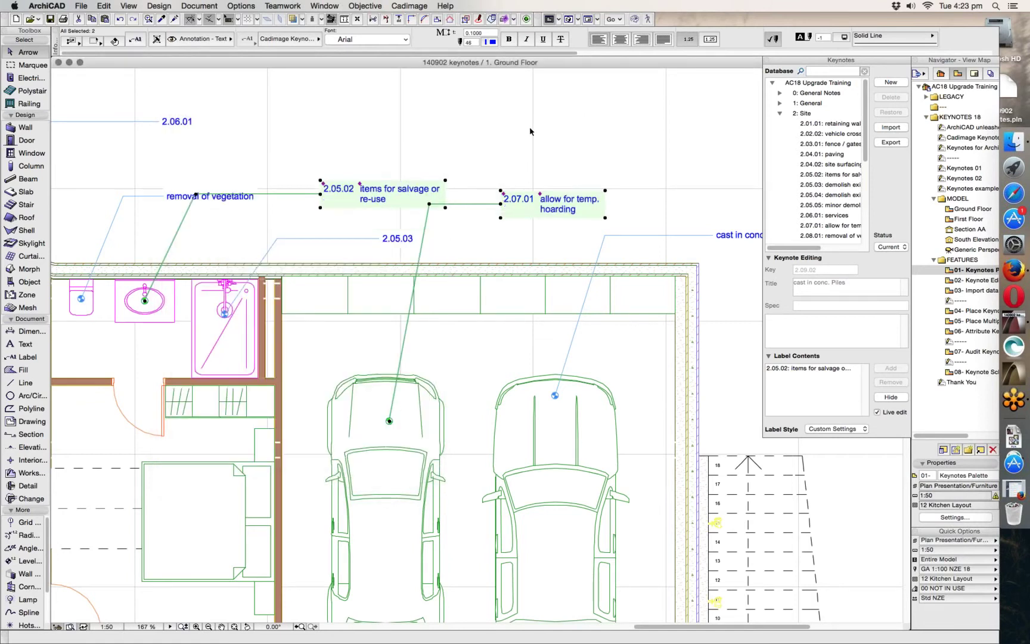
click(515, 143)
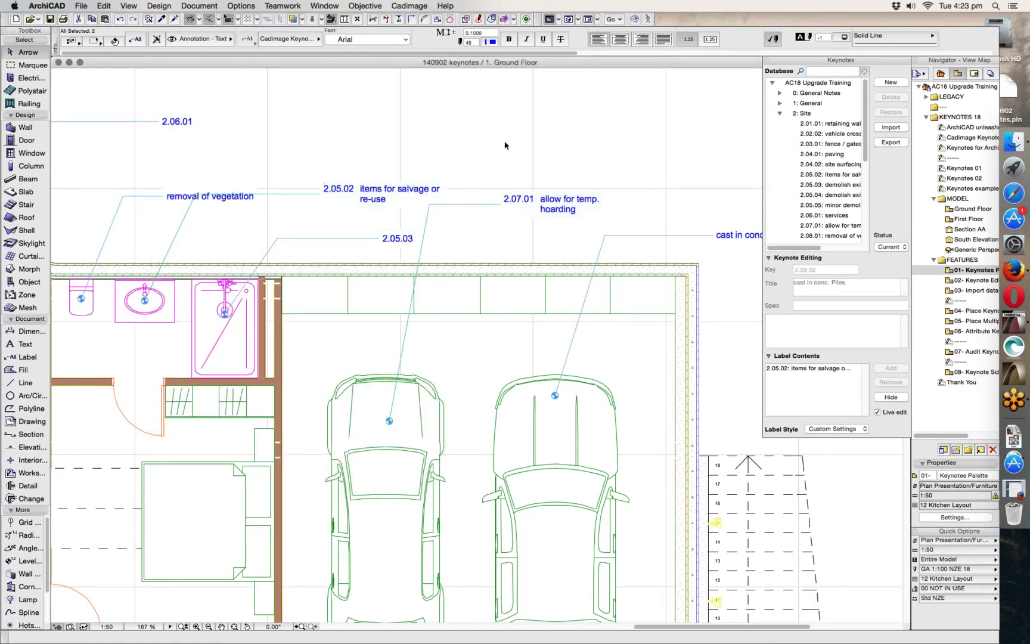
Narrow the 2.07.01 label and shift its title 'allow for temp. hoarding' further right of the key
click(431, 207)
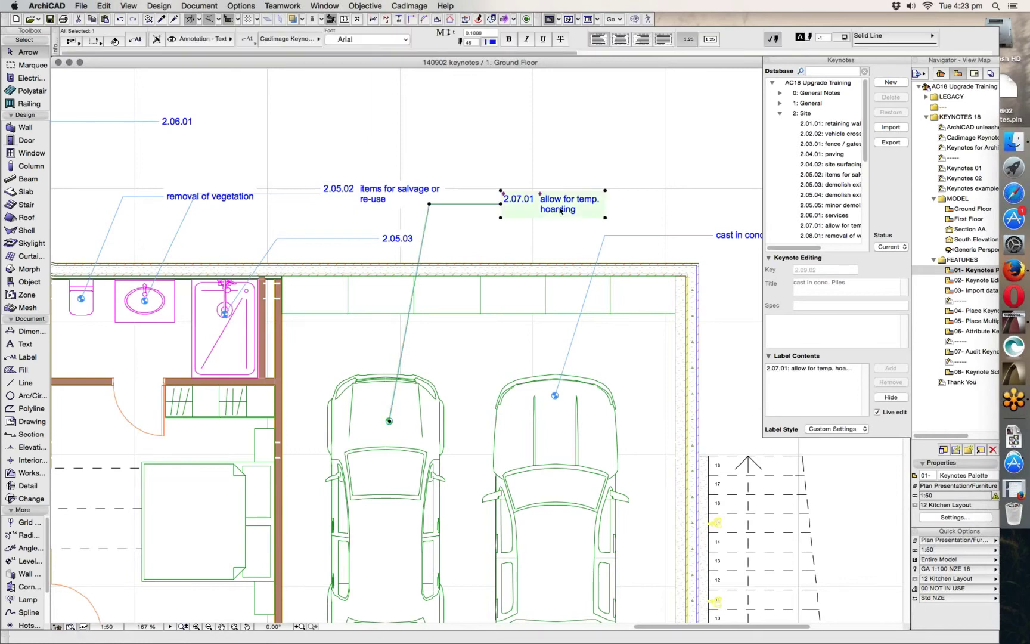
click(503, 194)
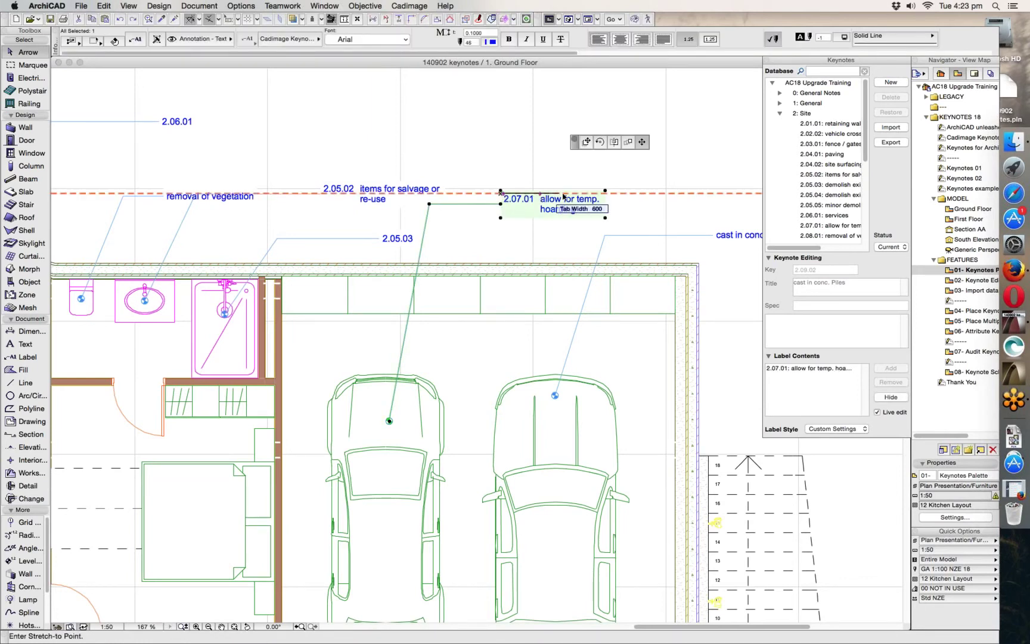
click(528, 194)
click(528, 193)
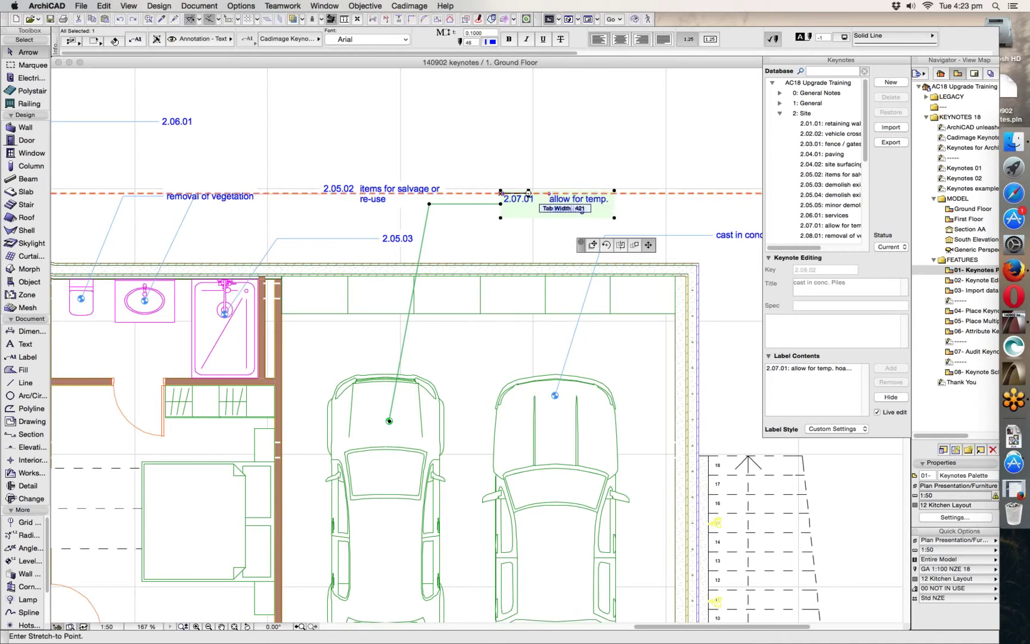
click(528, 194)
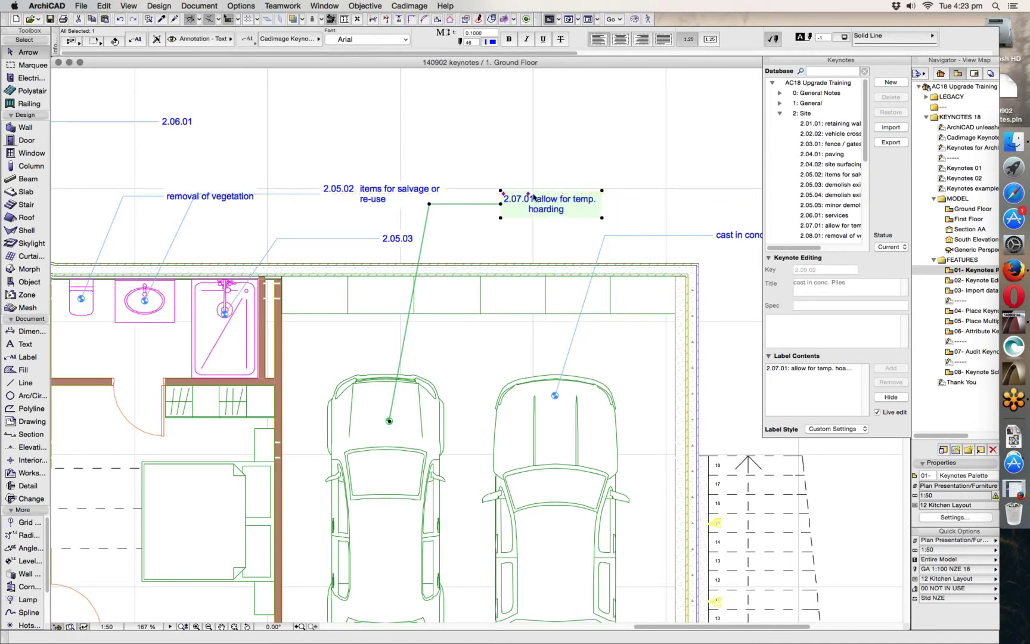
click(529, 194)
click(565, 195)
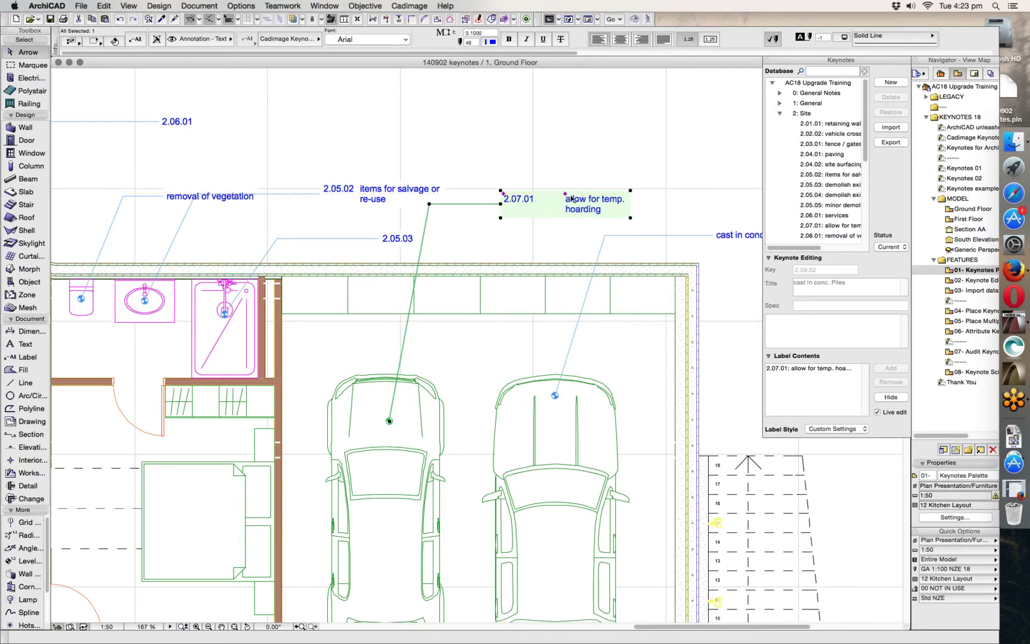
click(630, 218)
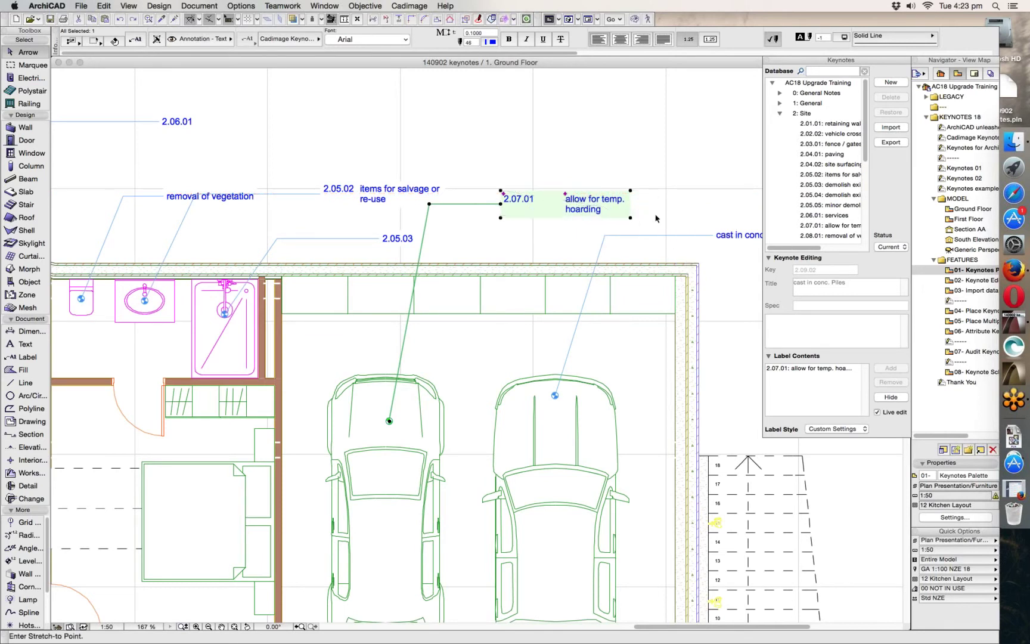
key(Escape)
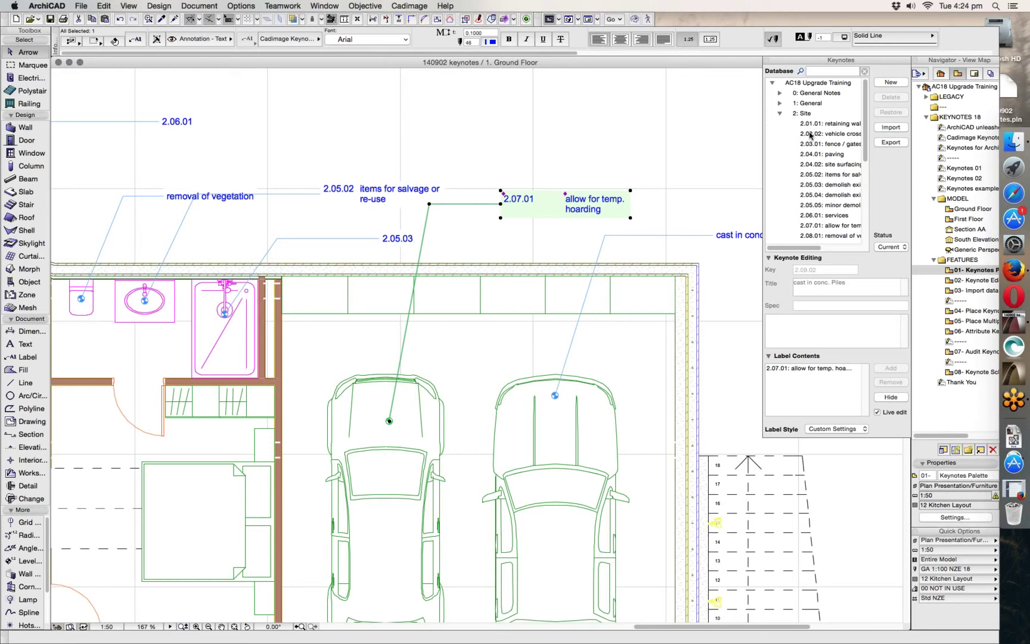
click(398, 169)
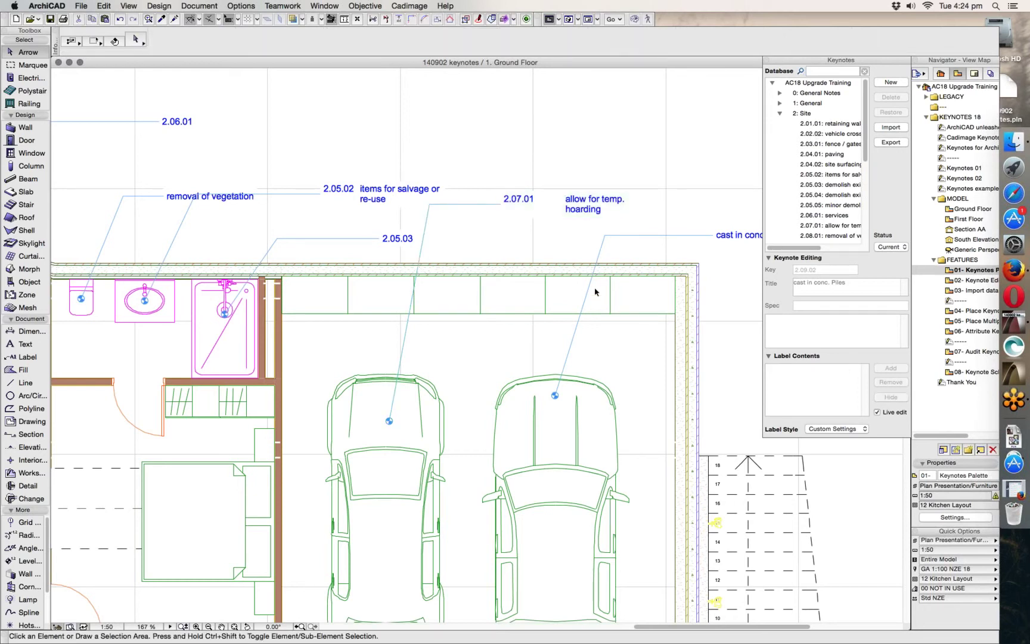
Place one label at the stair listing keynotes 2.04.02, 2.05.02, 2.05.04 and 2.05.05
middle_drag(599, 316, 338, 245)
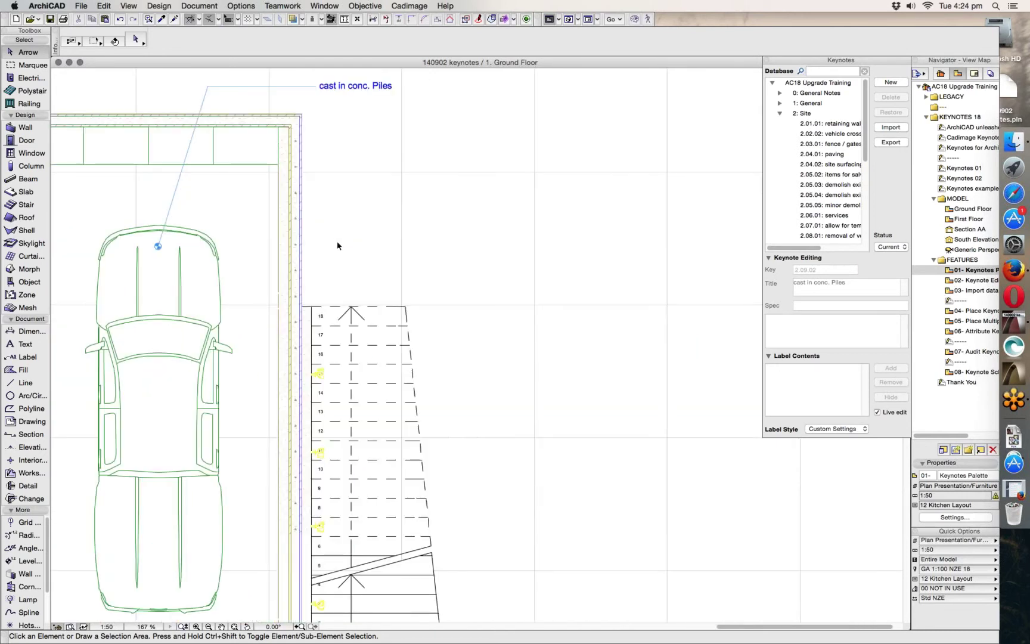
click(811, 165)
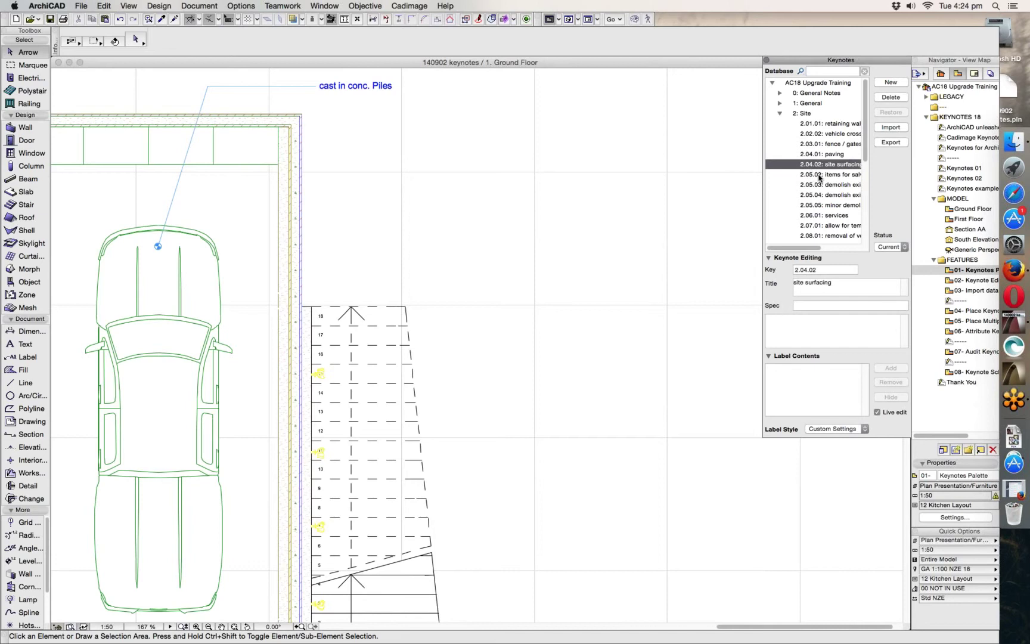
click(815, 174)
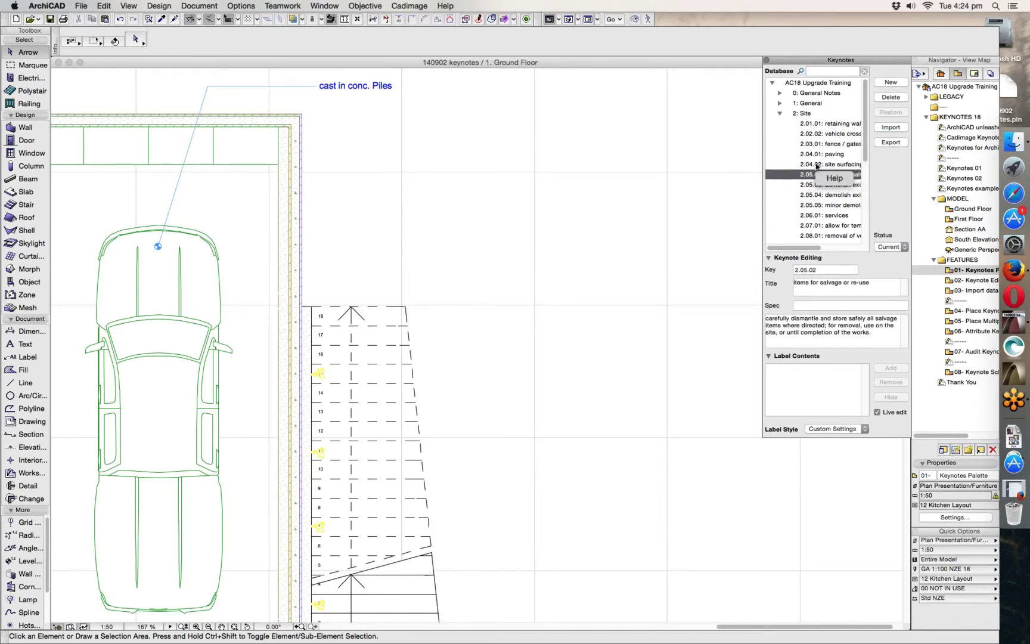
shift+click(810, 165)
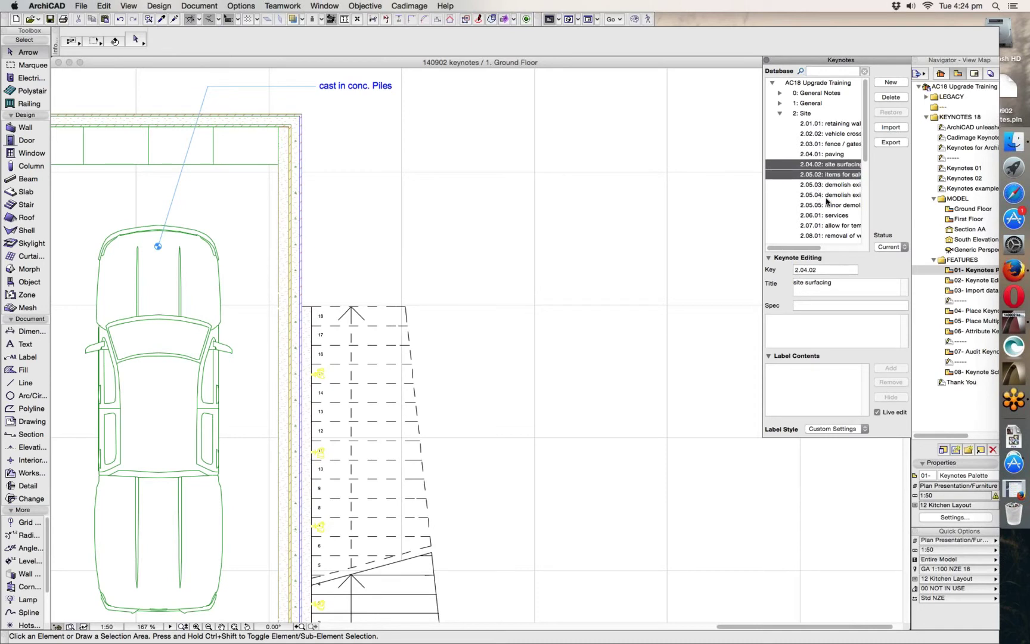
super+click(815, 199)
super+click(816, 208)
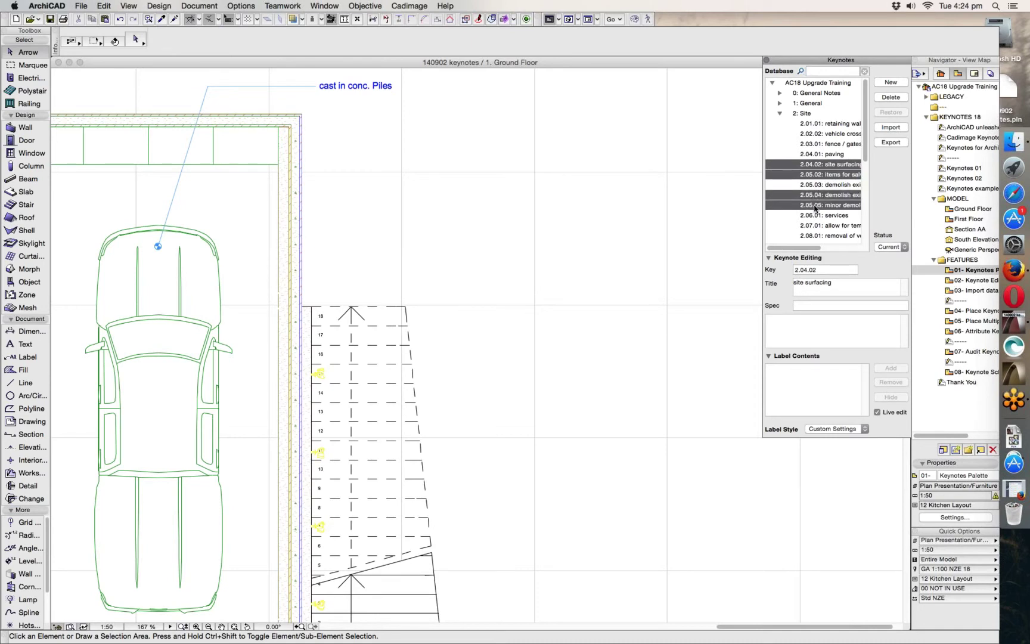
double_click(810, 194)
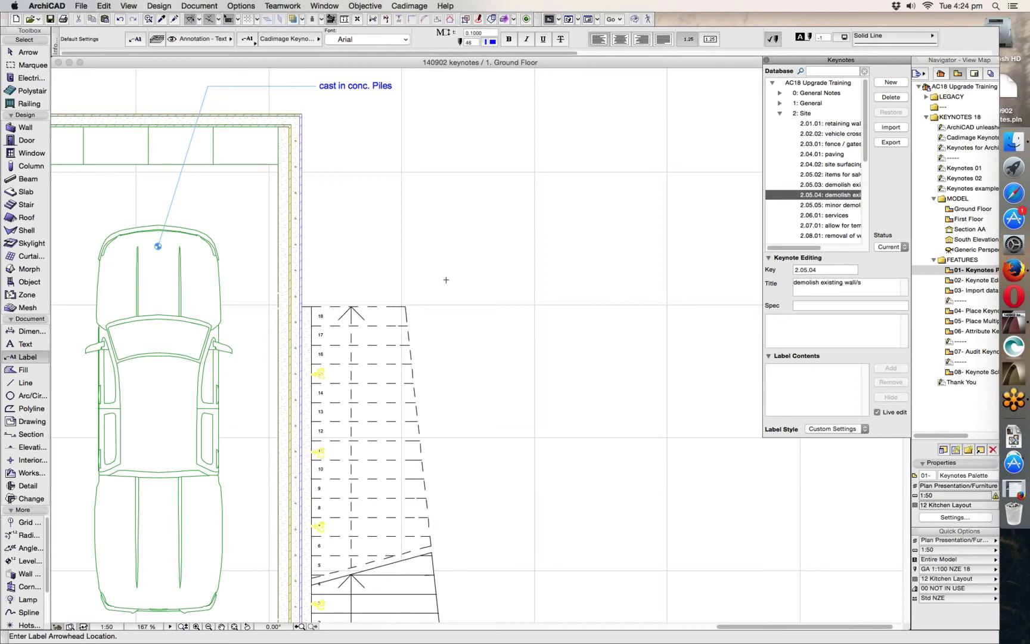
click(391, 342)
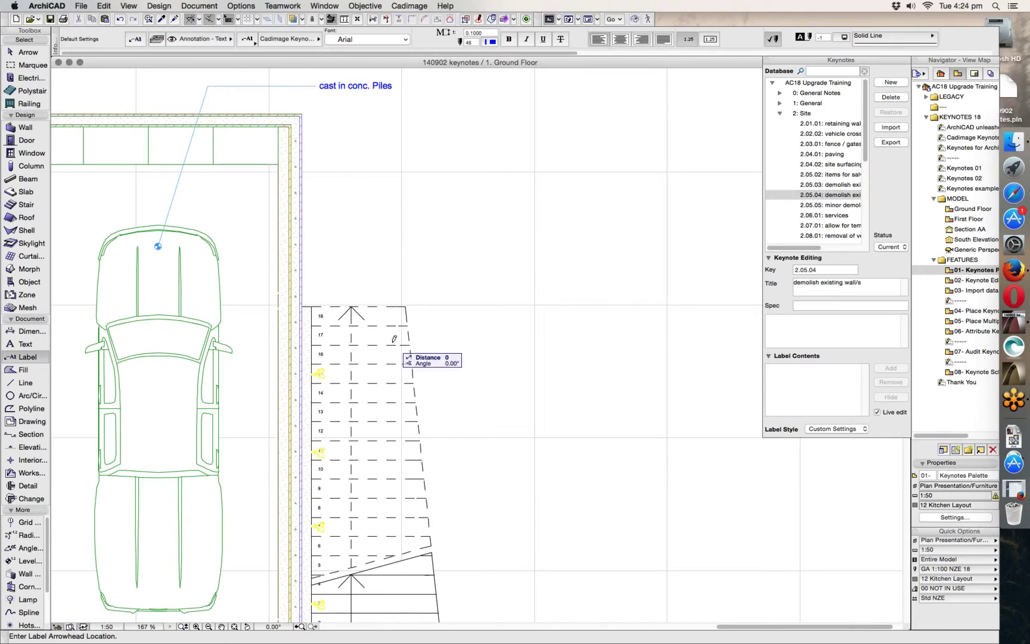
click(489, 302)
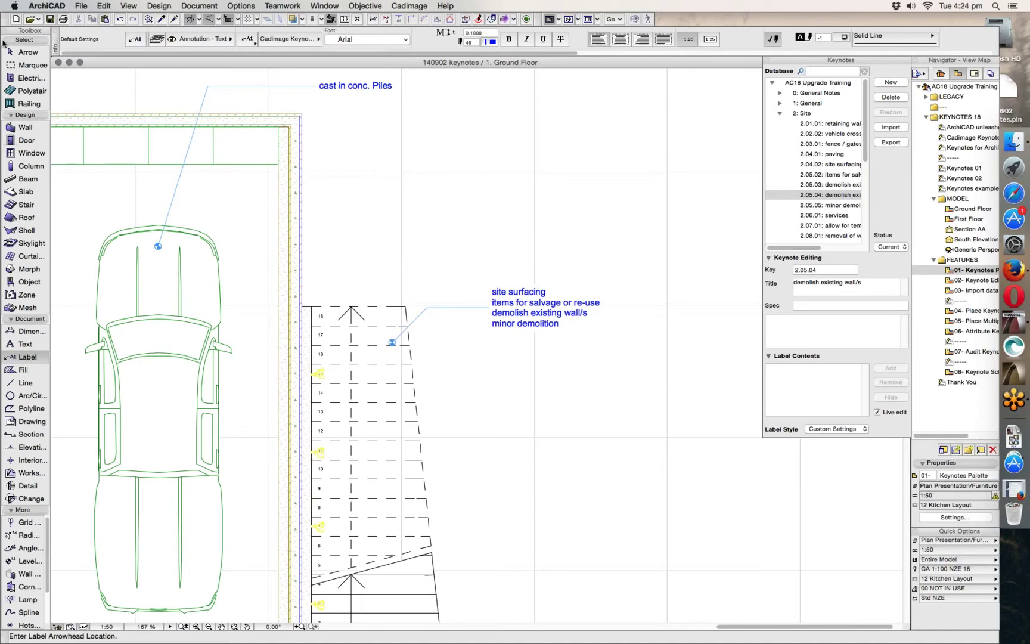
Select the new four-keynote label with the Arrow tool
click(34, 53)
click(486, 252)
click(641, 382)
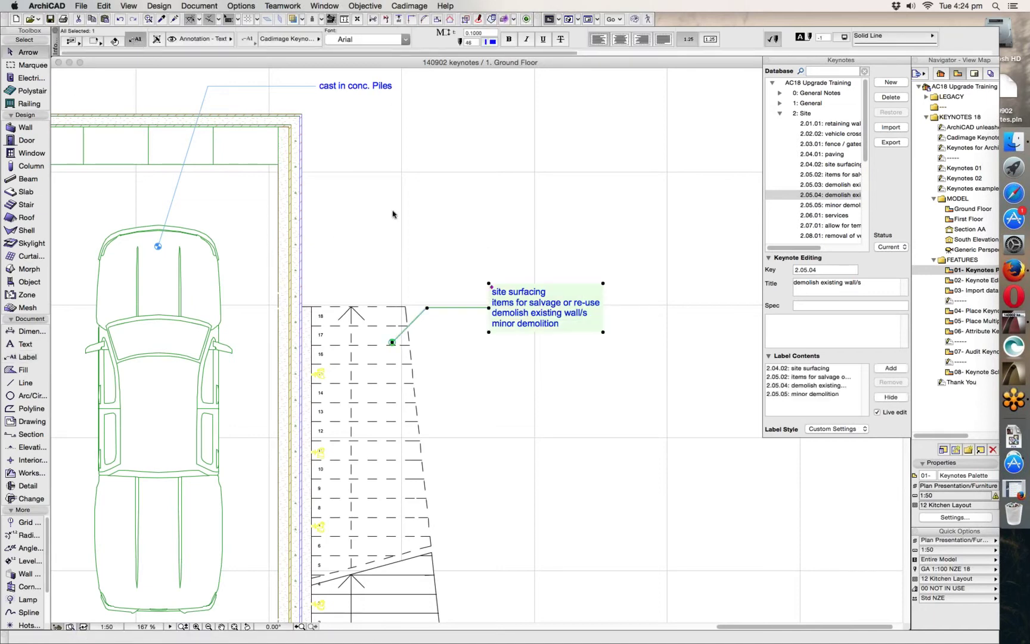
Add each keynote's Key number to the four-keynote label's Cadimage Keynote Content
key(super+t)
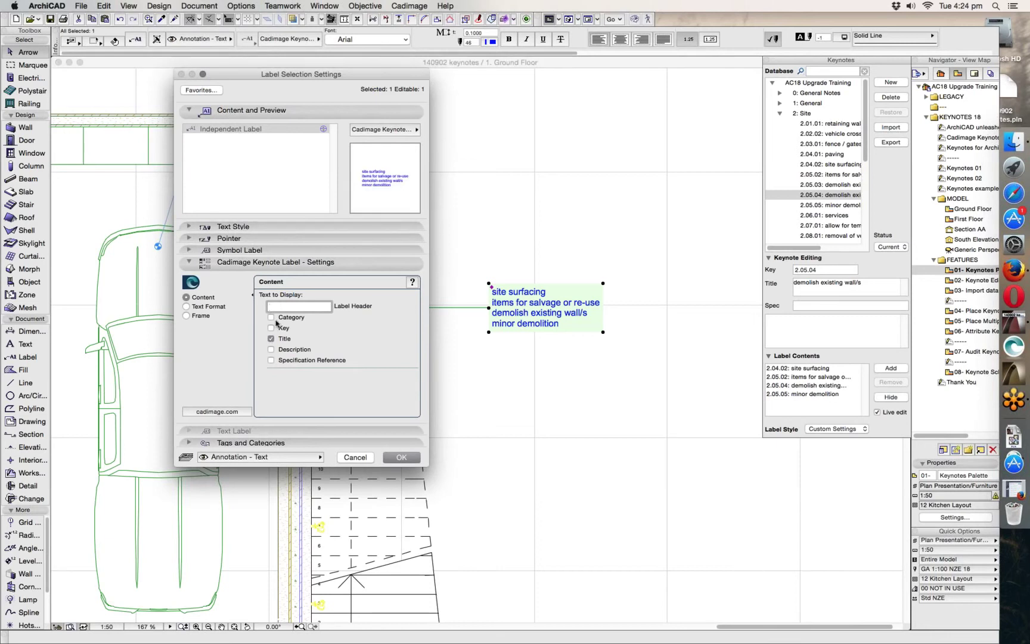
click(272, 328)
key(Return)
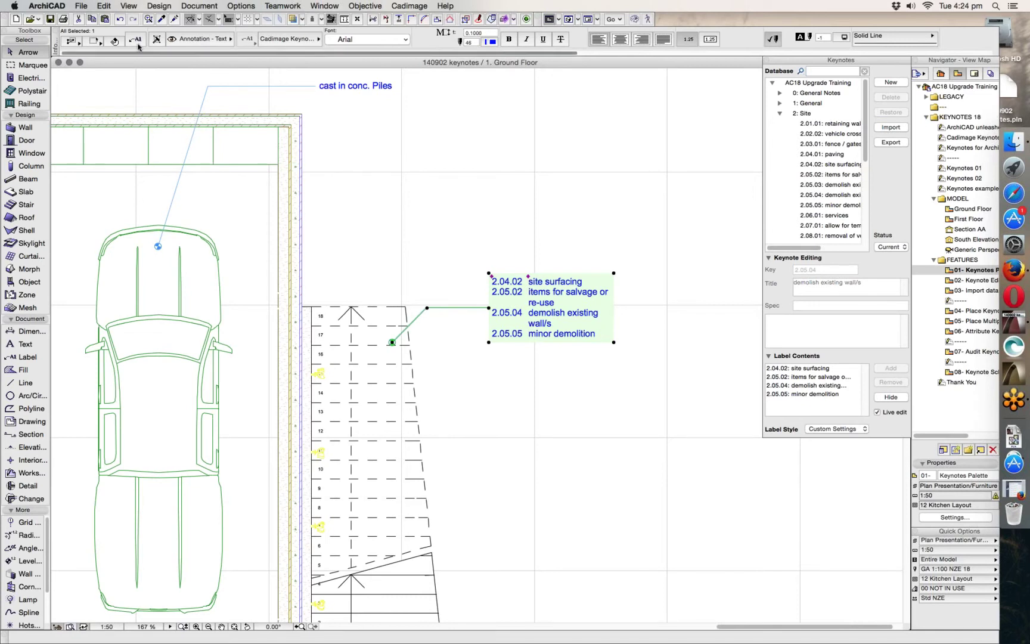
Turn on Bullet Points in the label's General text format
key(super+t)
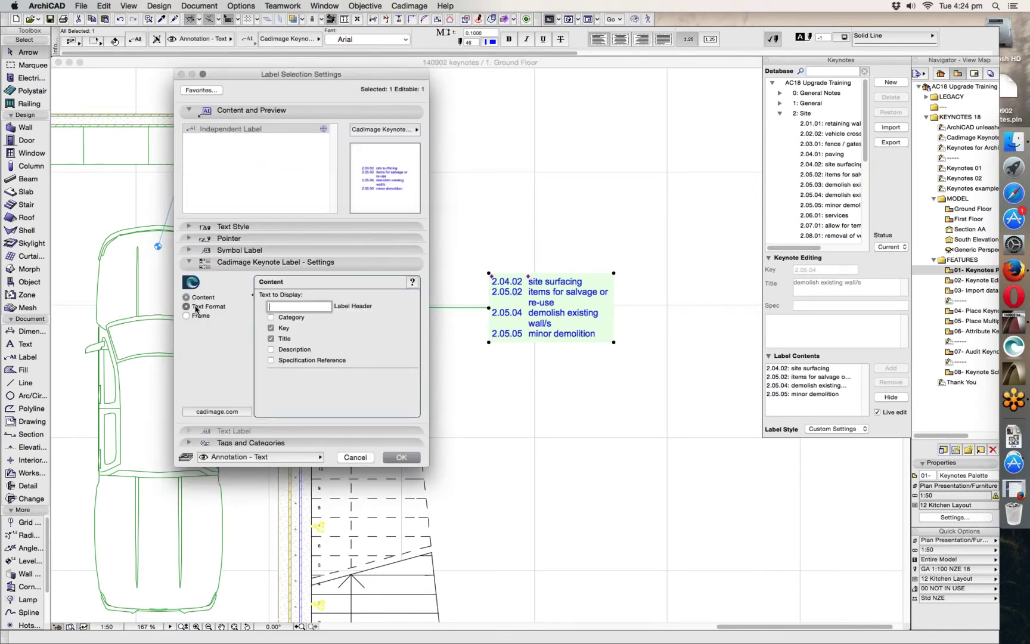
click(186, 306)
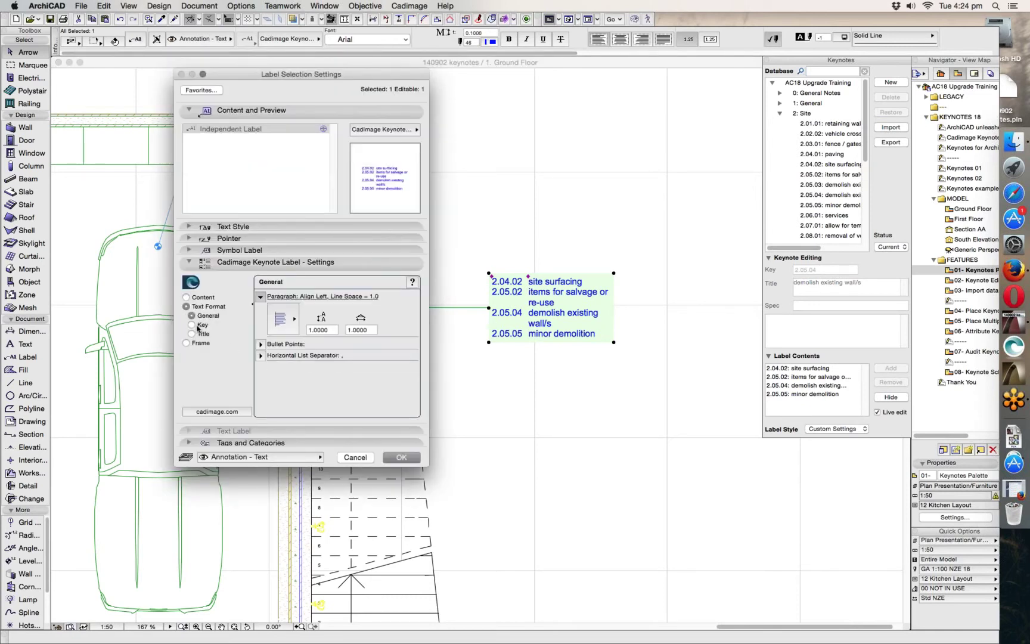
click(265, 345)
click(284, 326)
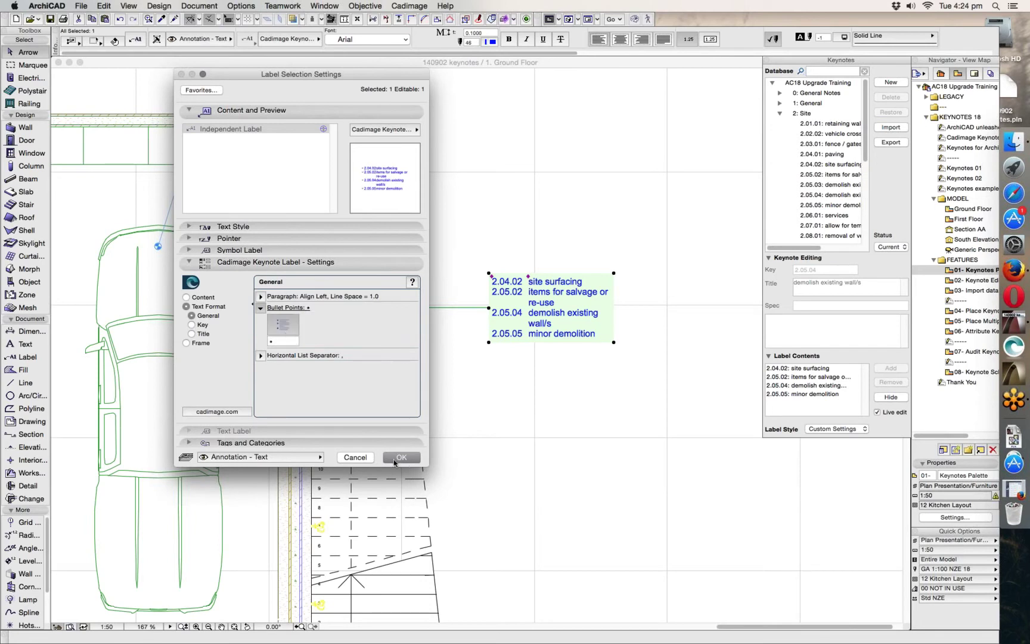
click(400, 458)
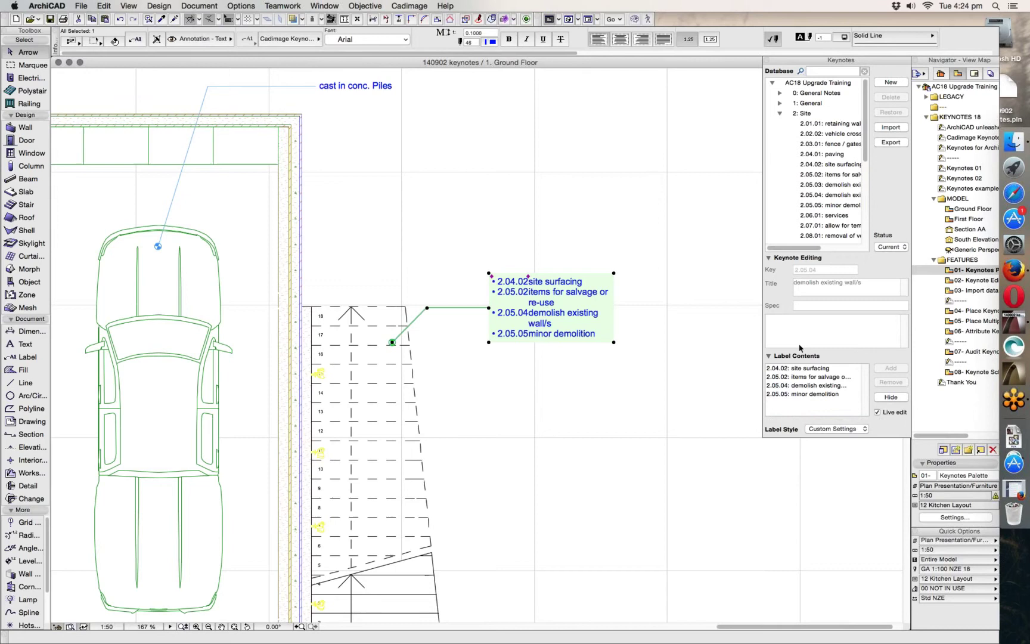
Reselect the four-keynote label and drag its tab marker right to align keys and titles in columns
click(317, 86)
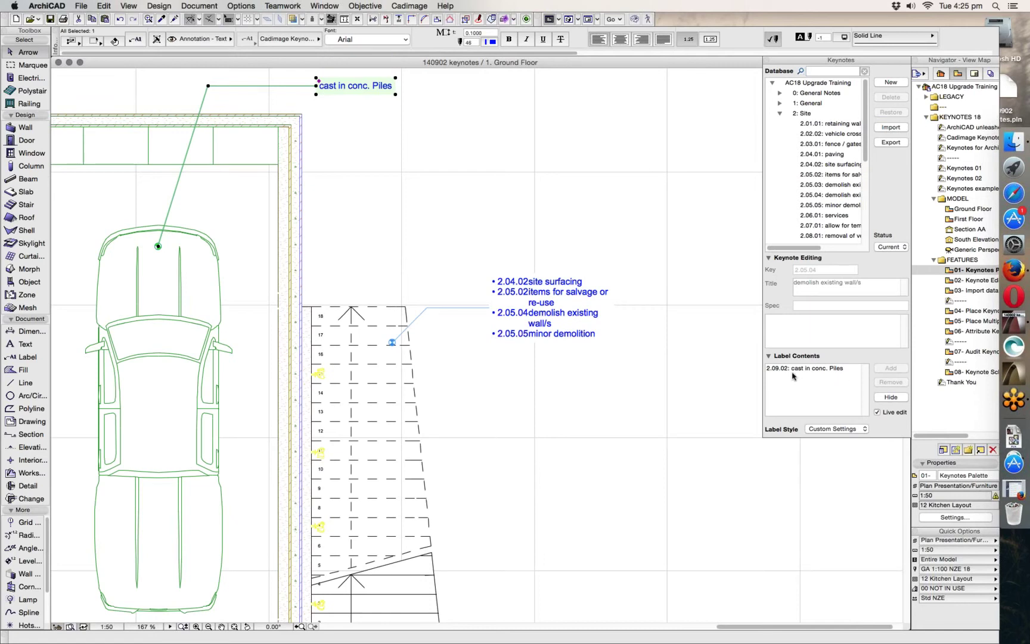
click(494, 312)
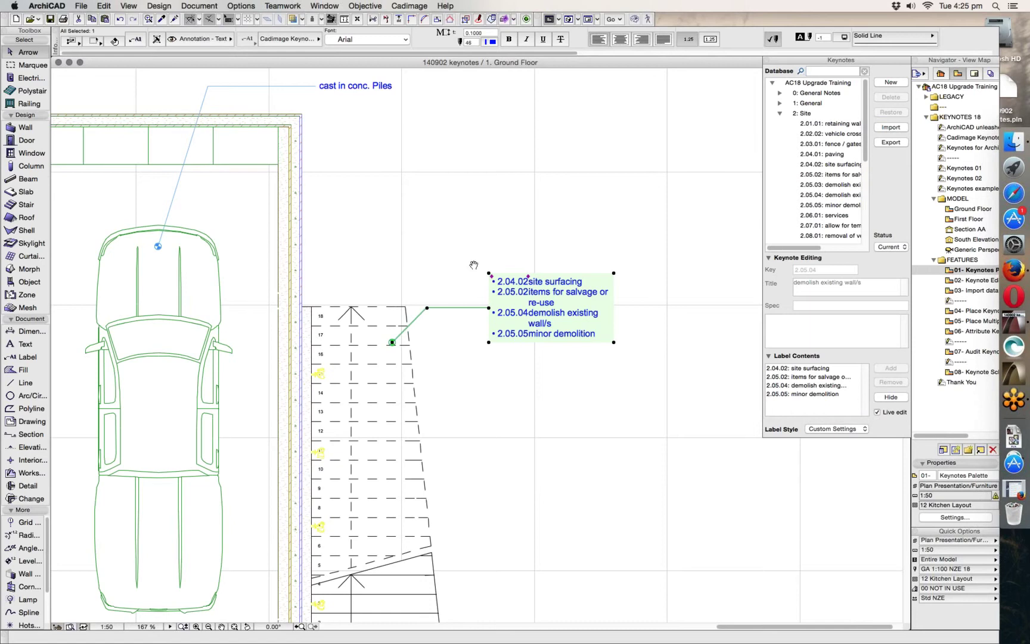
scroll(473, 263, right, 5)
scroll(474, 263, up, 3)
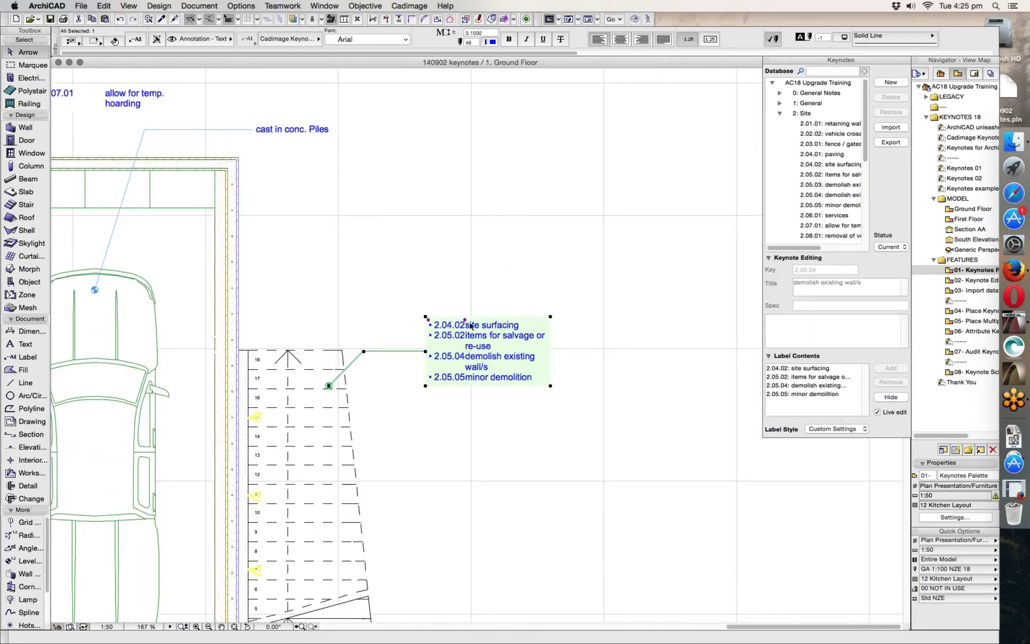
drag(466, 321, 472, 321)
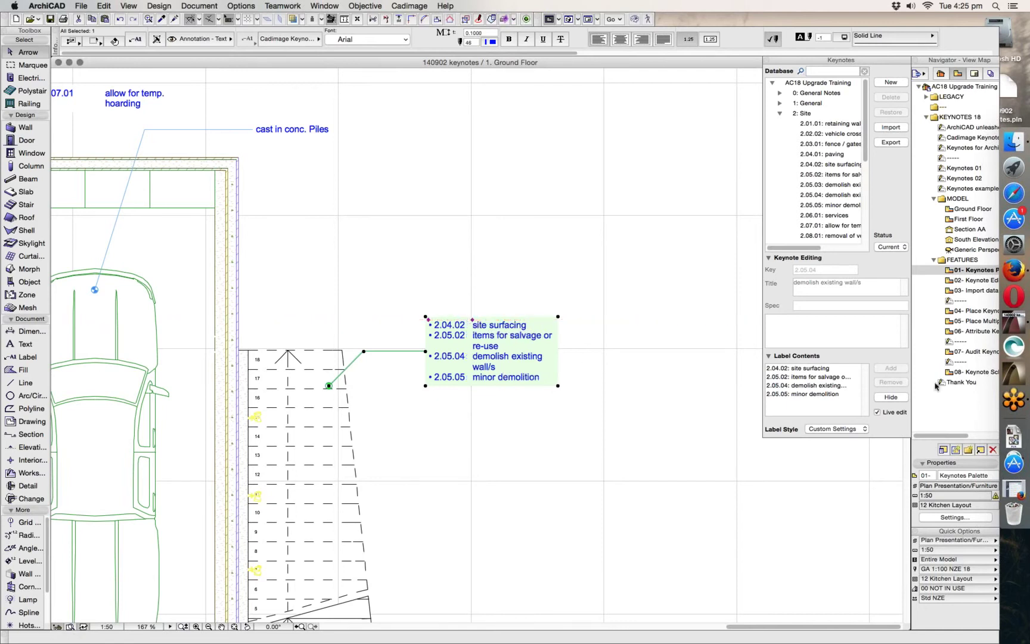
Replace 2.04.02 site surfacing with 2.06.01 services in the label contents
click(800, 368)
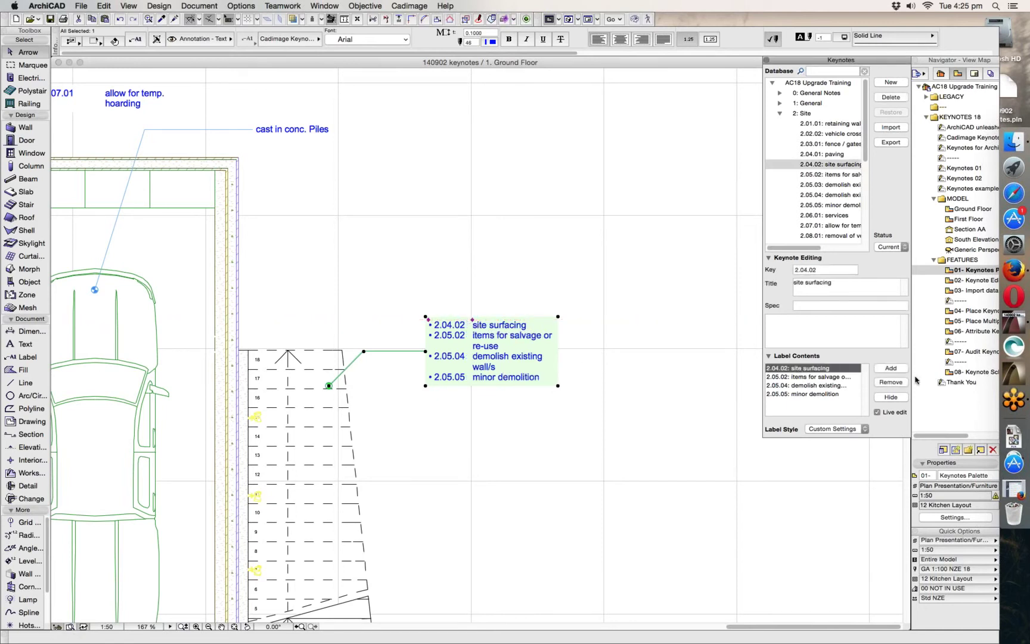
click(890, 382)
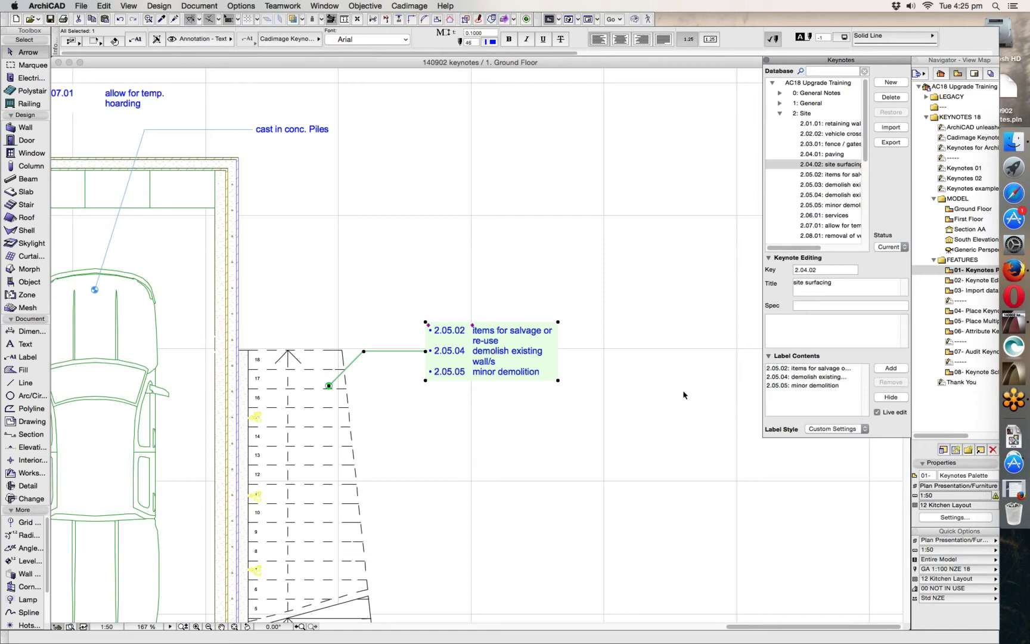
click(827, 217)
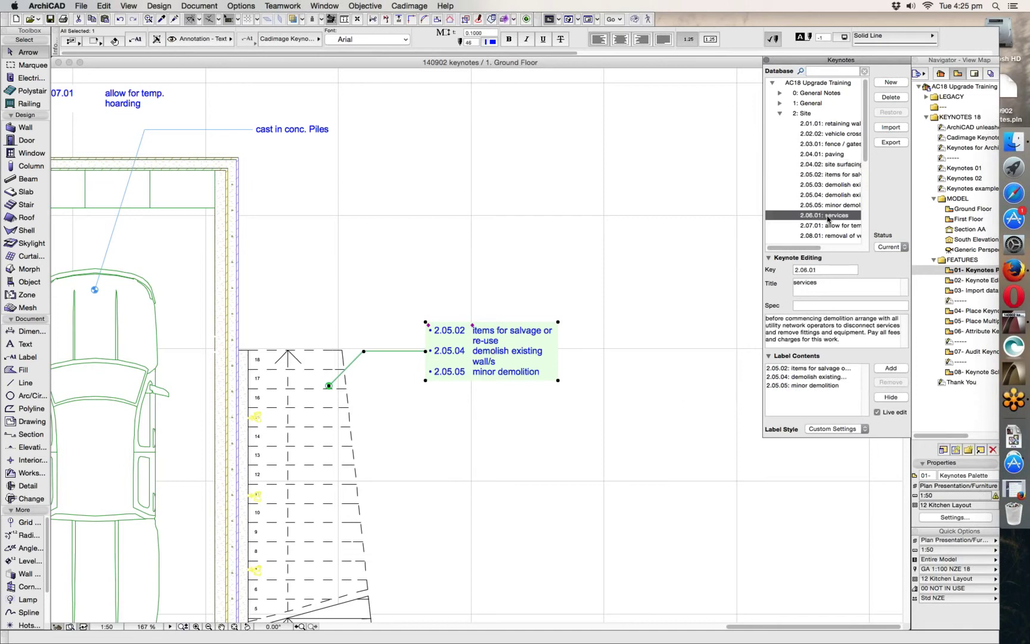
click(891, 369)
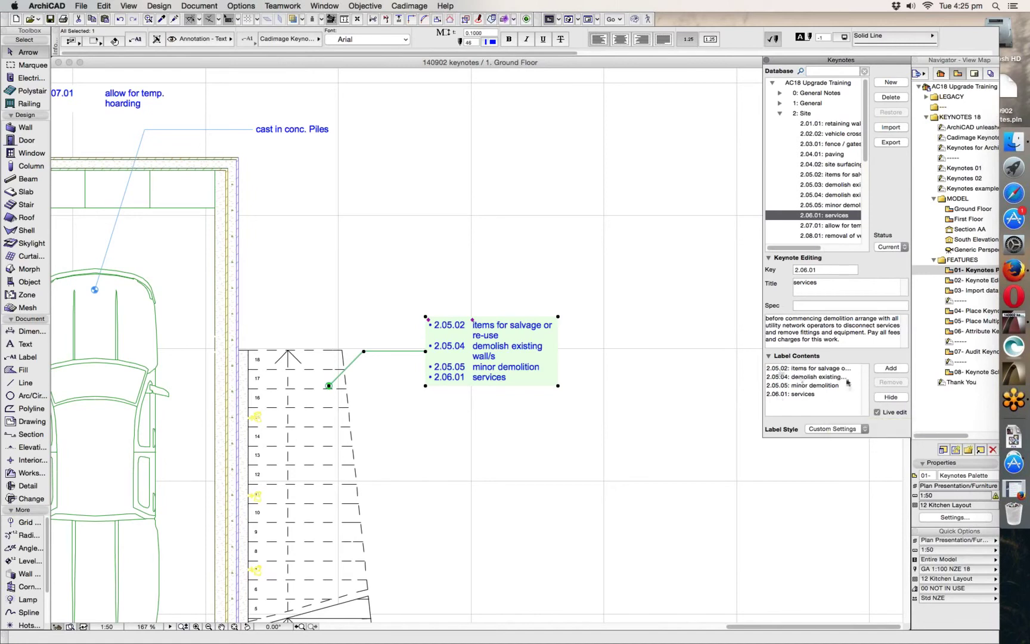
Turn off Live edit and Get the label's keynotes into the editing list
click(877, 412)
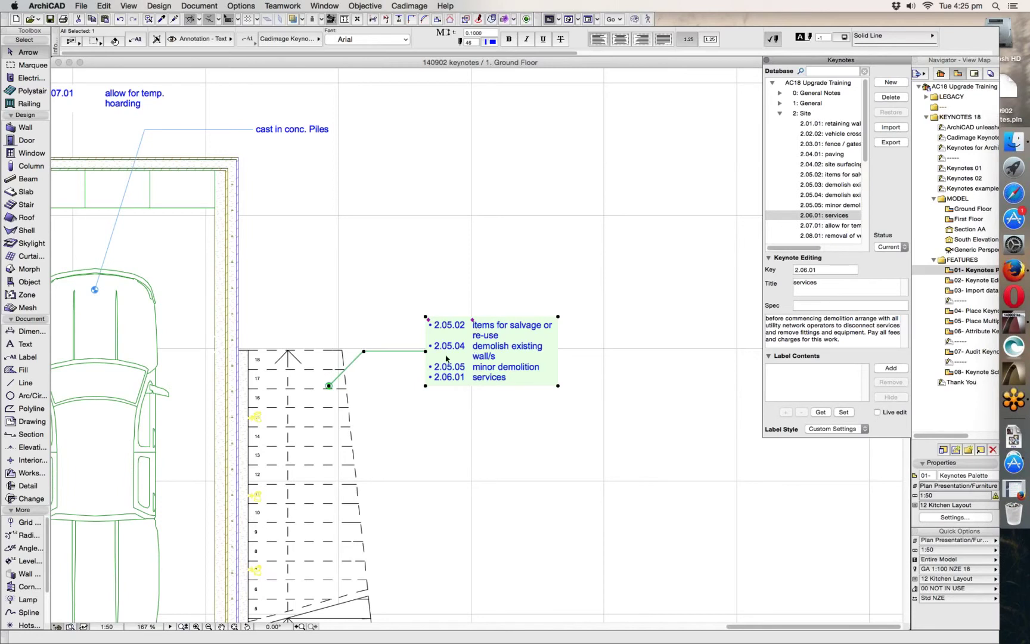
click(429, 250)
click(426, 349)
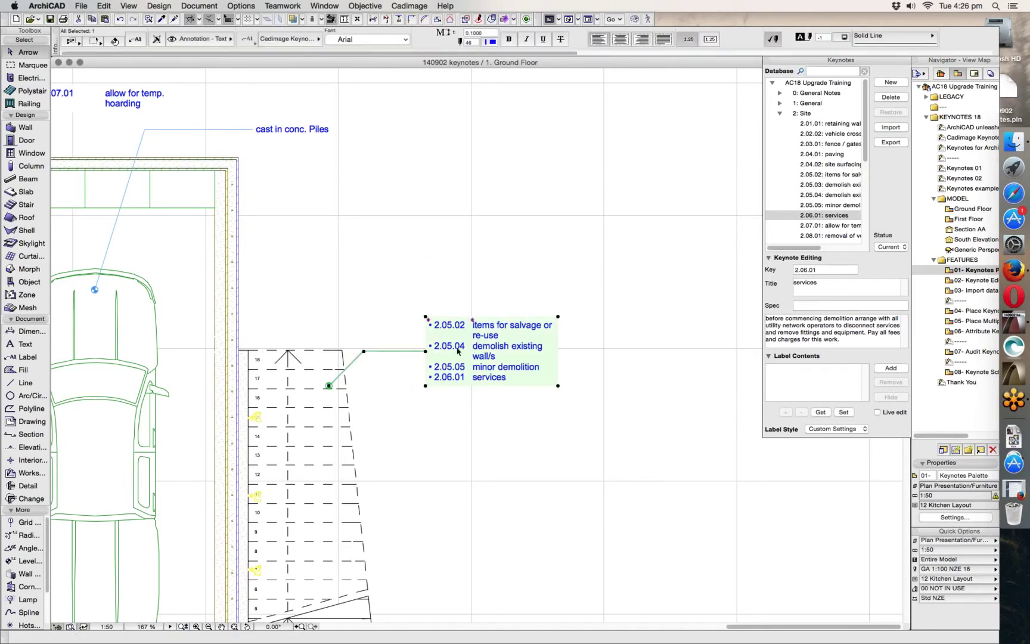
click(821, 413)
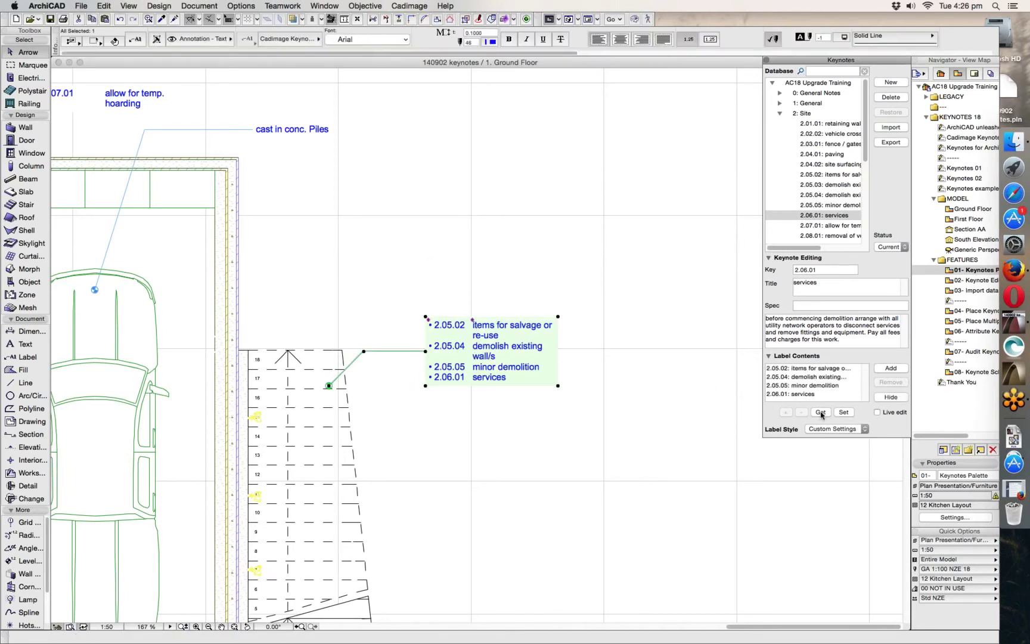
Remove 2.05.04 and 2.05.05, add 2.07.01 allow for temp. hoarding, and apply with Set
click(811, 378)
click(890, 382)
click(810, 378)
click(892, 384)
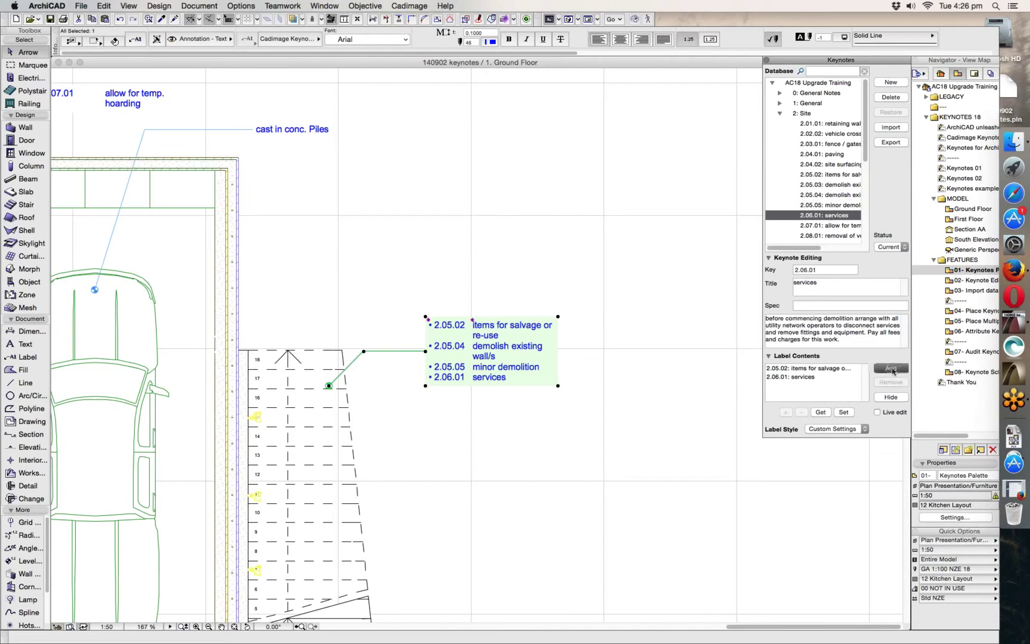
click(829, 225)
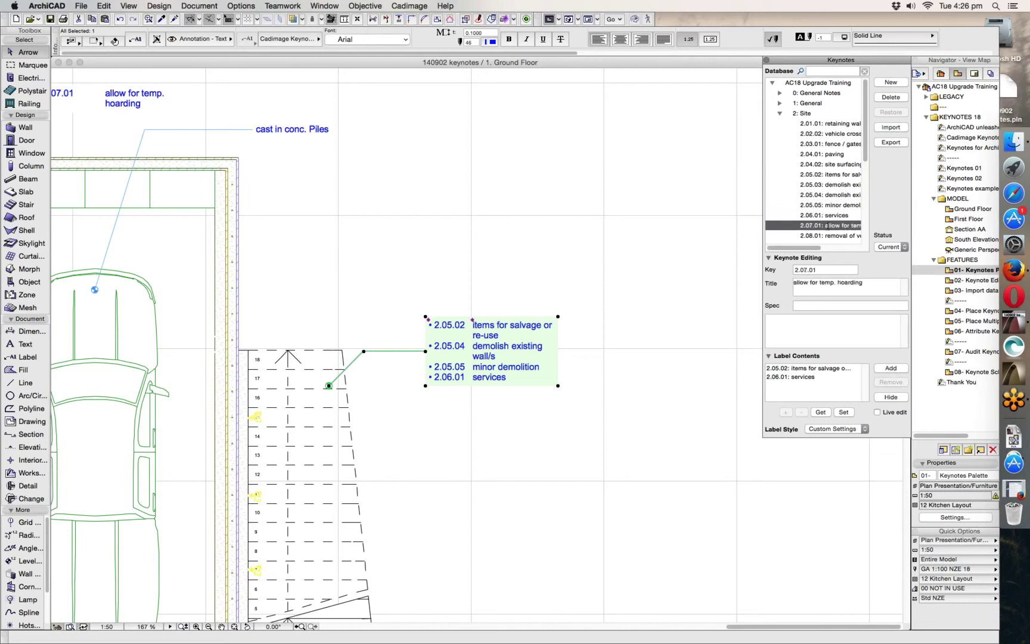
click(895, 369)
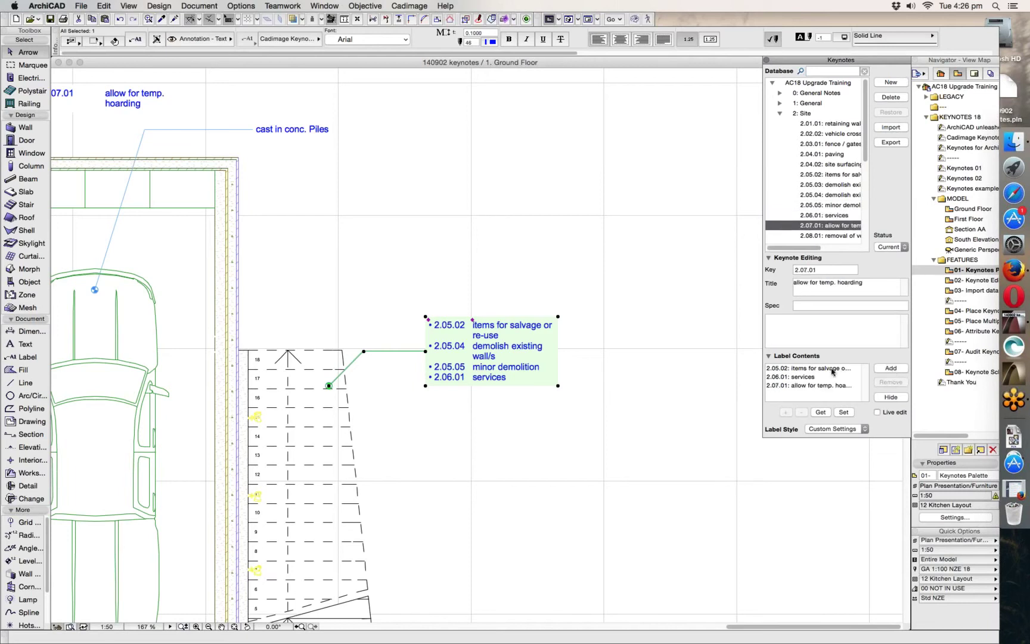
click(844, 412)
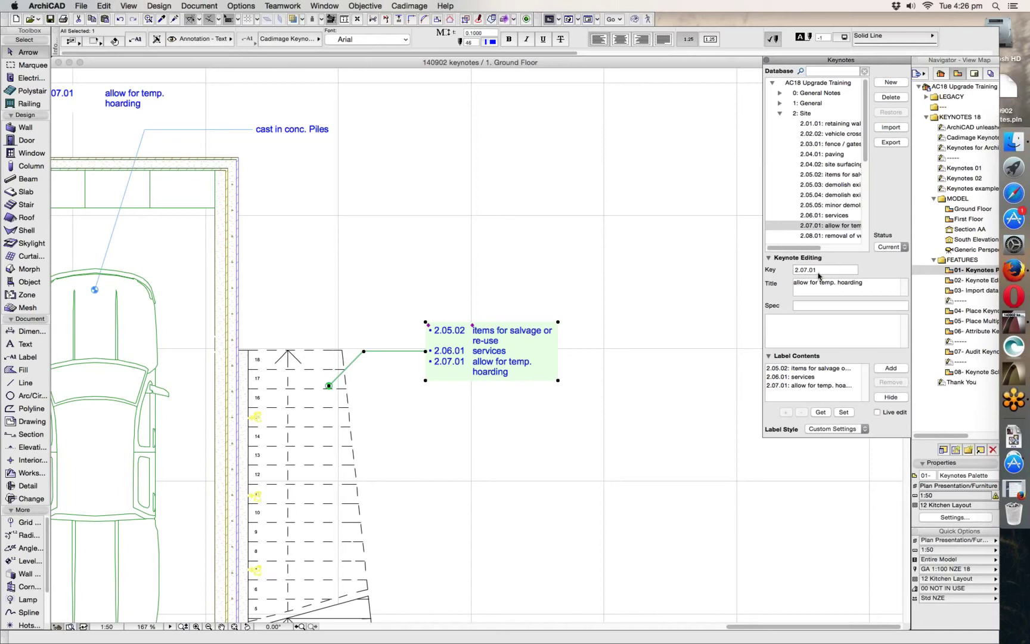
click(802, 378)
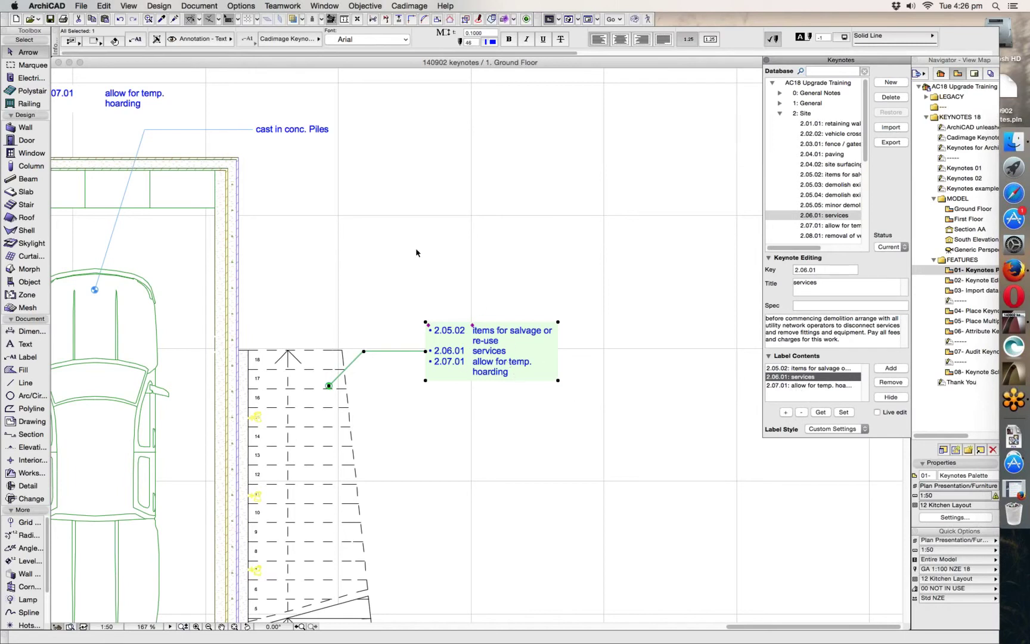
Add 2.06.01 services to the cast in conc. Piles label above the car and turn Live edit back on
click(256, 131)
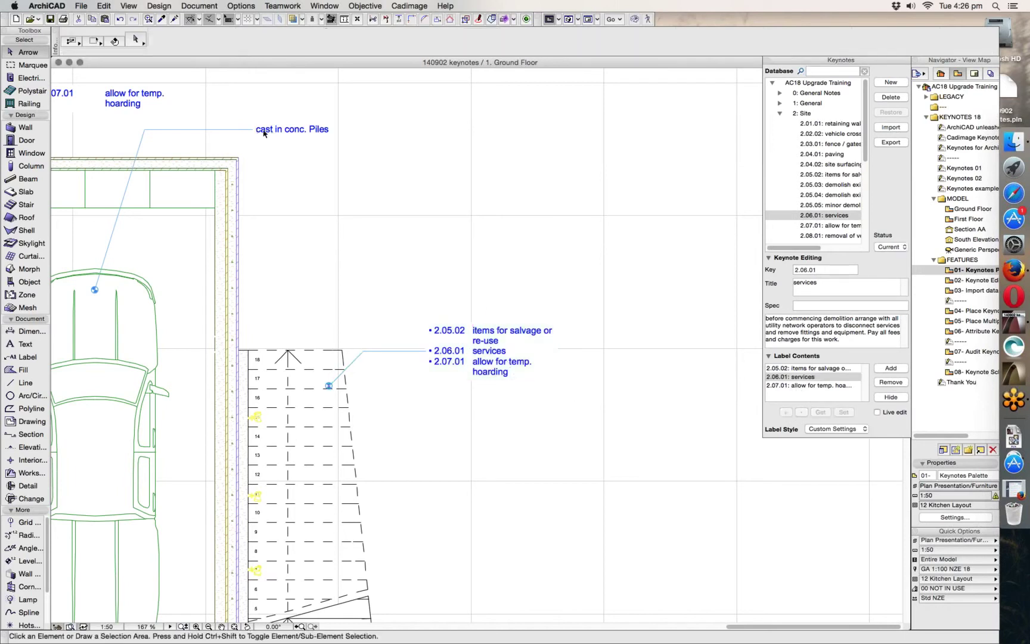
click(807, 377)
click(786, 412)
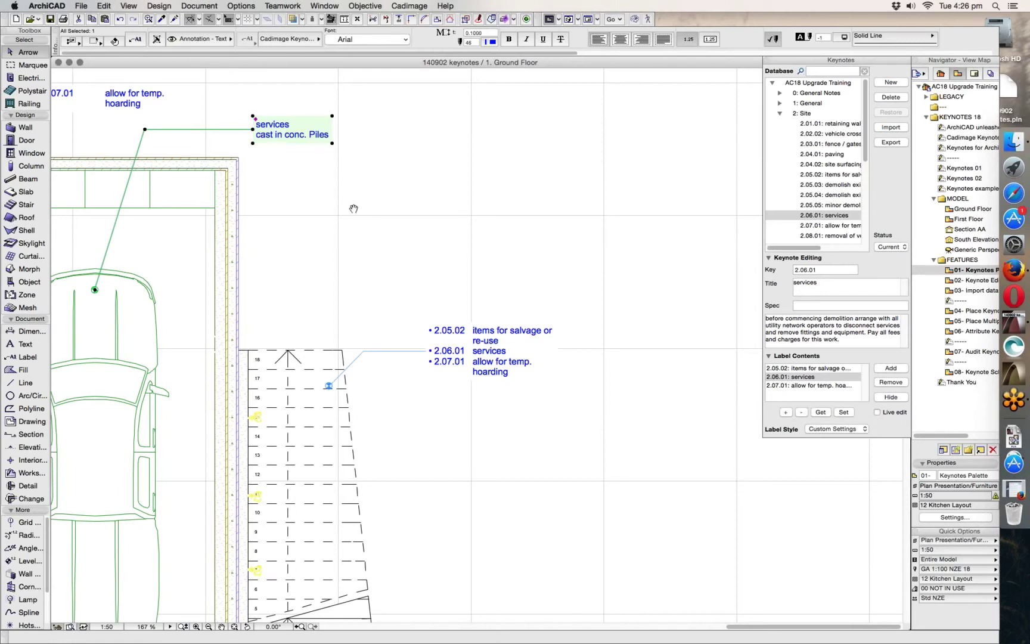
middle_drag(354, 209, 498, 296)
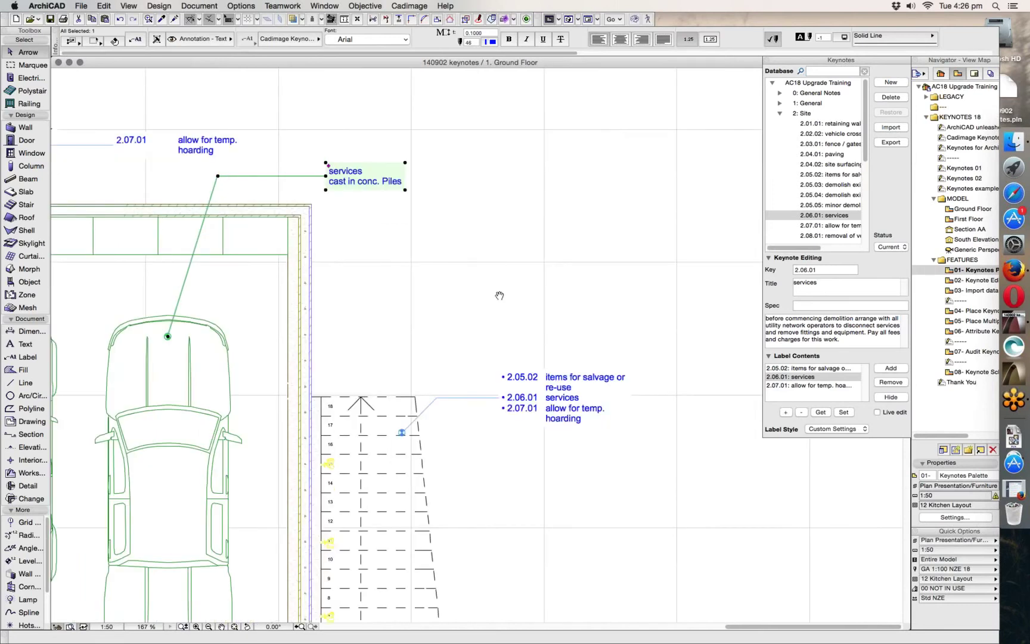
click(877, 412)
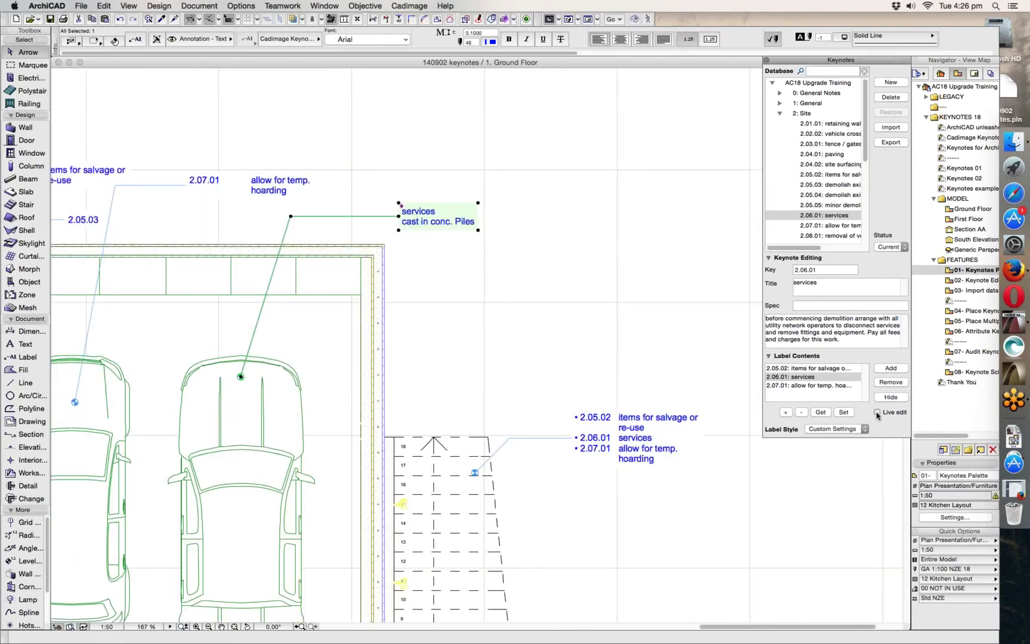
click(574, 441)
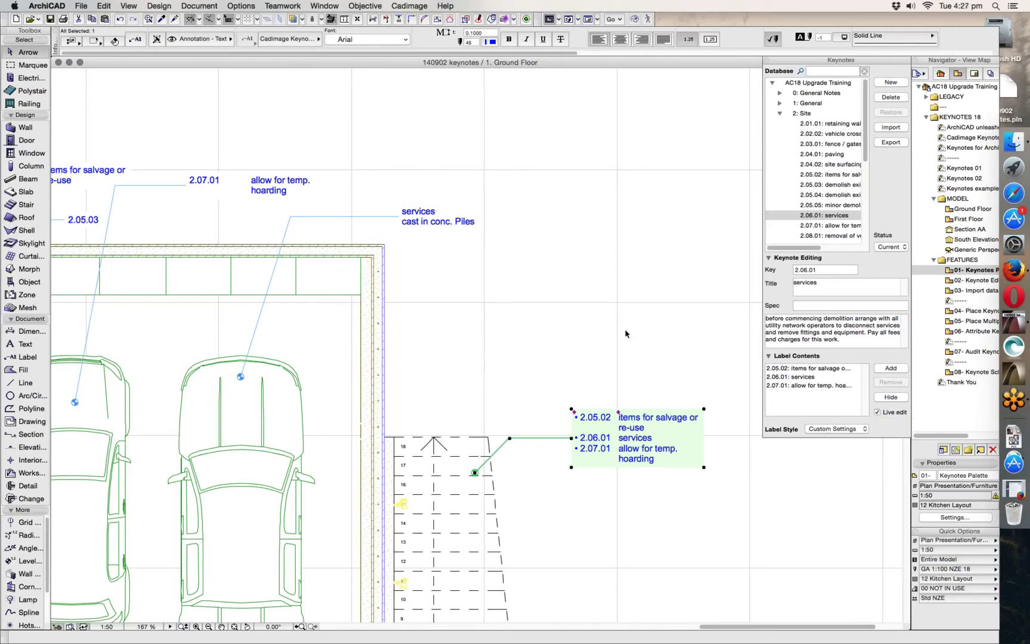
scroll(526, 411, down, 2)
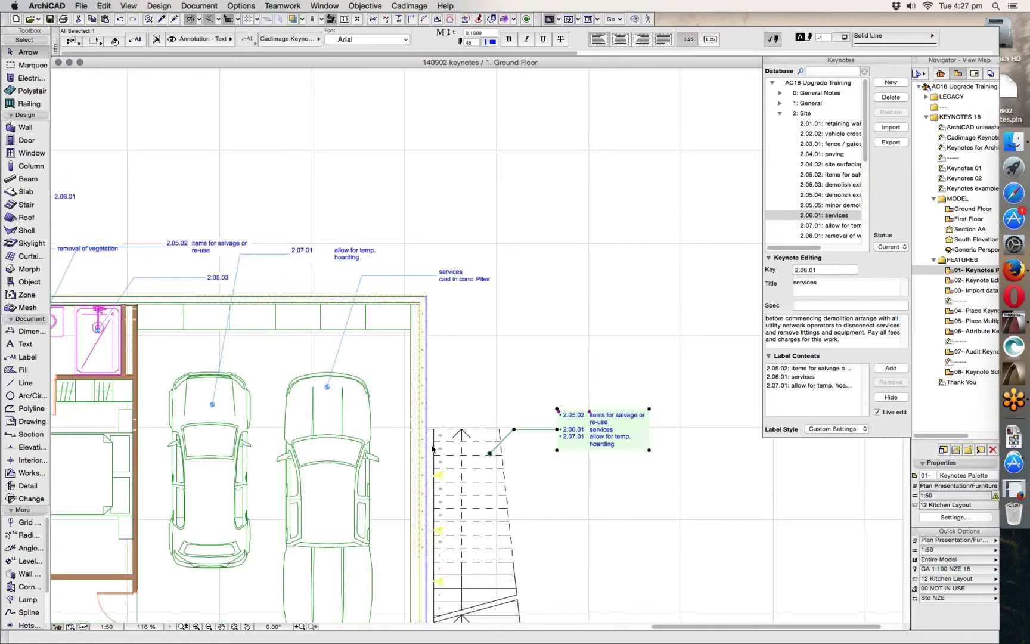
scroll(432, 448, down, 1)
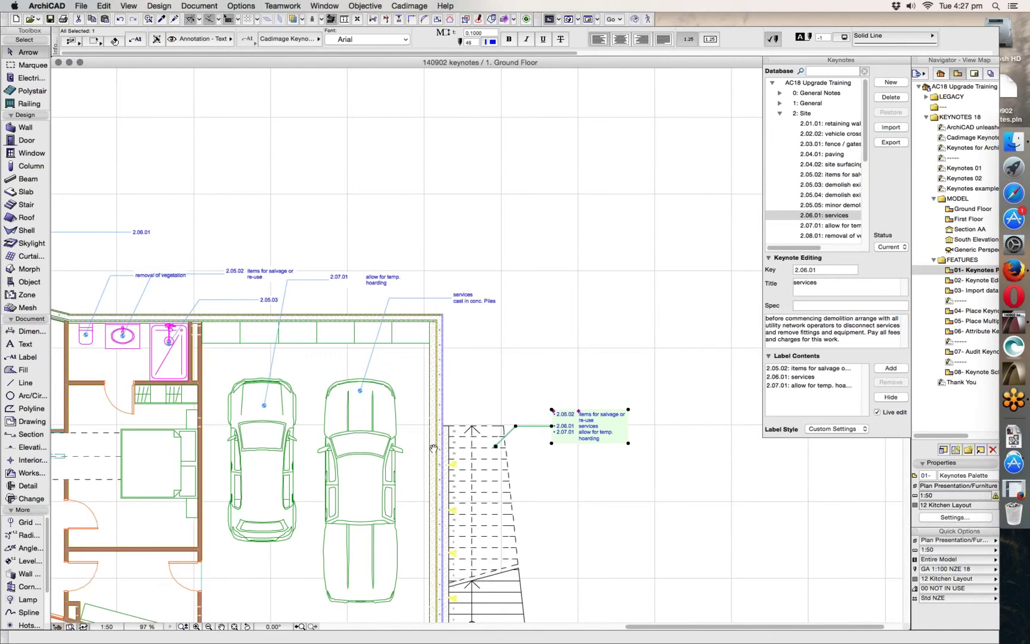
middle_drag(433, 448, 700, 359)
middle_drag(586, 356, 521, 352)
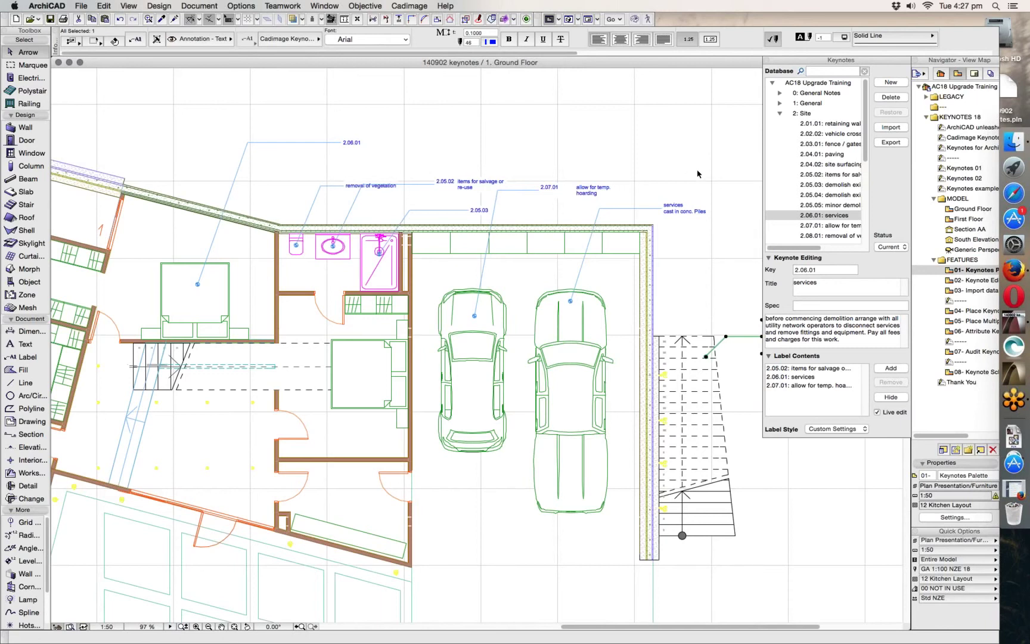
click(683, 288)
middle_drag(294, 225, 540, 286)
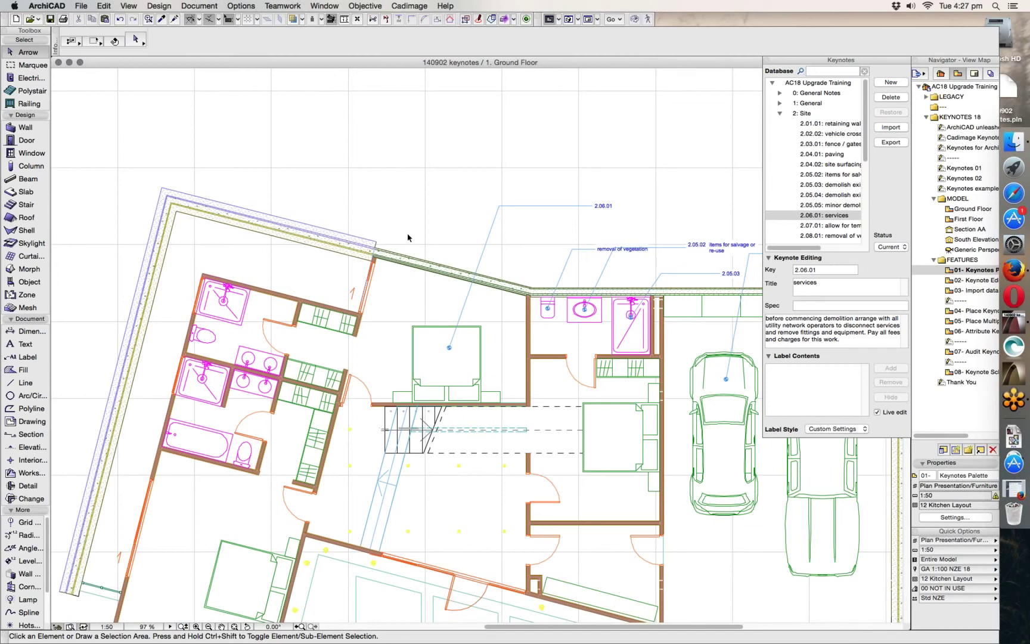
Select the grouped exterior walls and check their composite in the Info Box
click(375, 251)
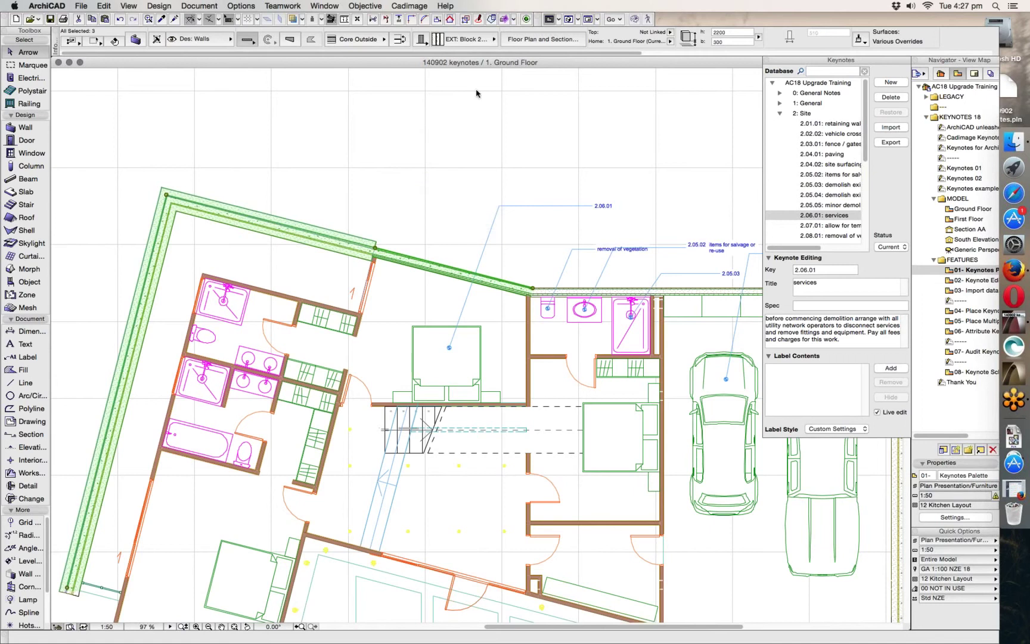
click(439, 102)
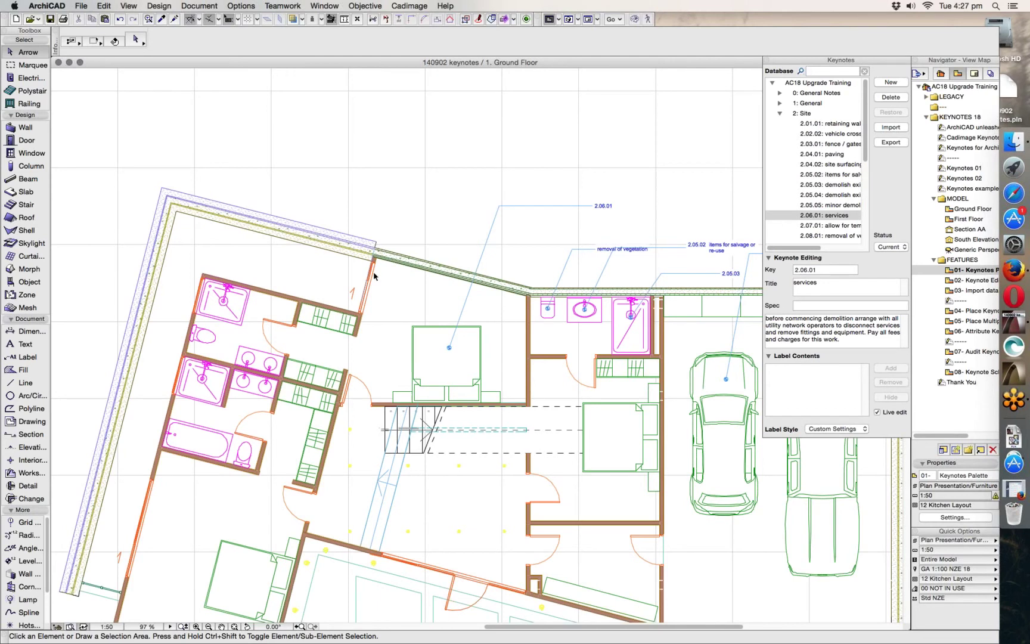
click(332, 231)
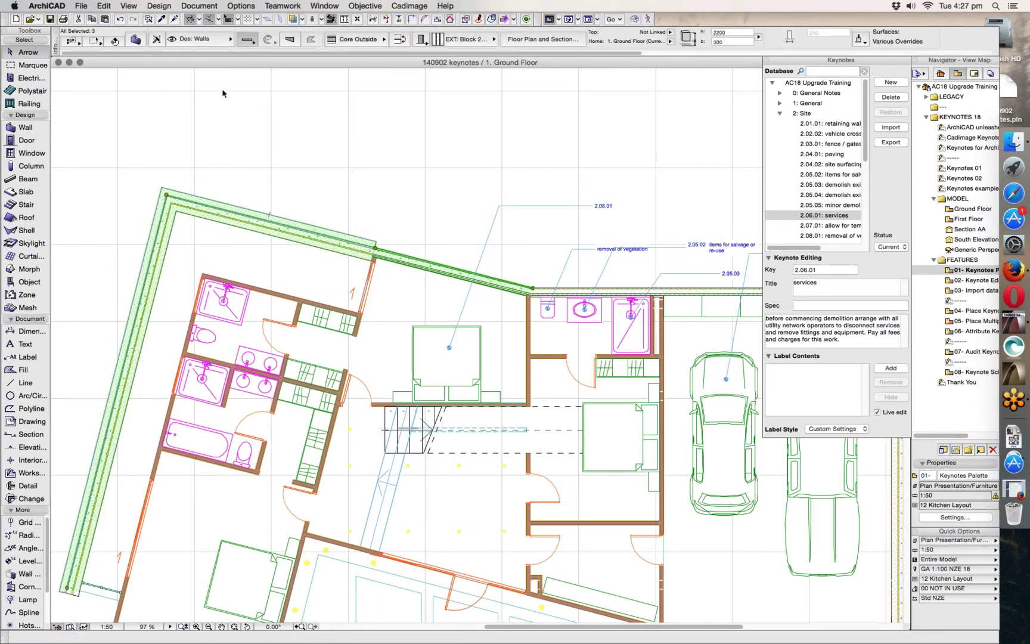
click(464, 39)
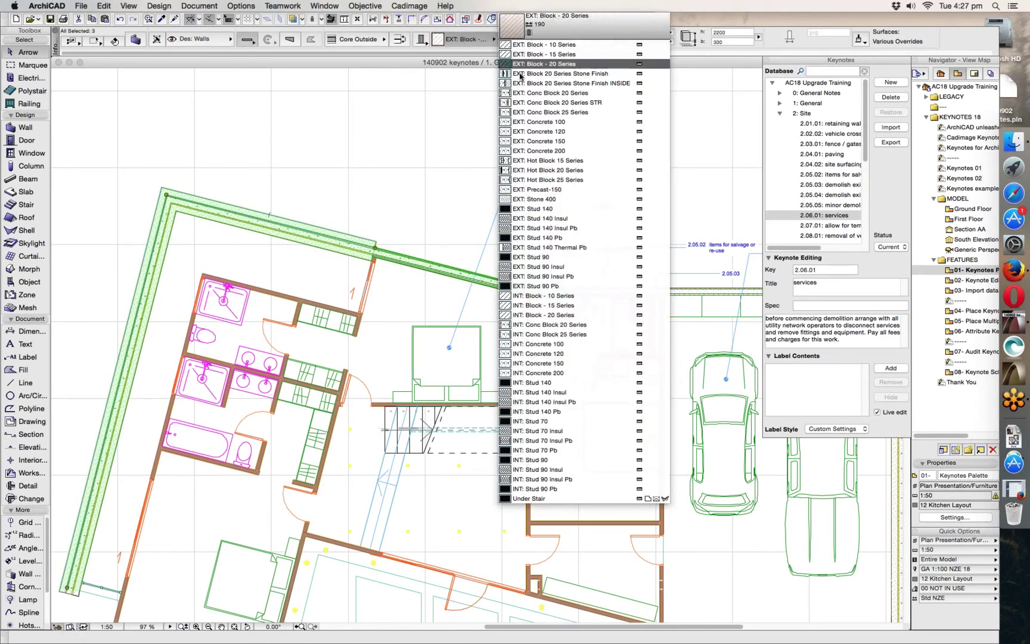
click(418, 107)
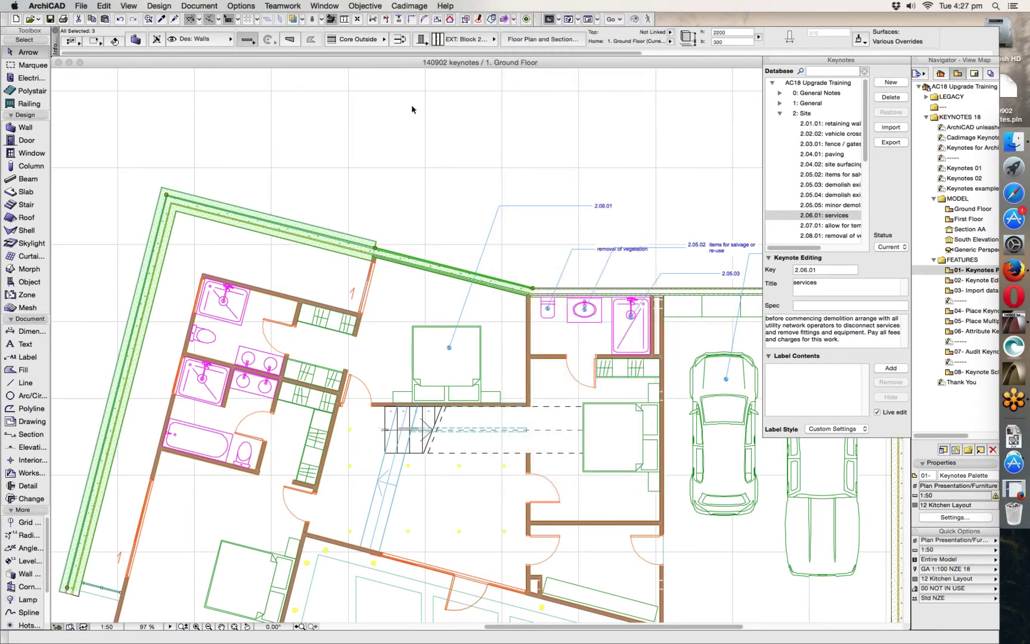
click(403, 130)
Open Cadimage > Keynotes > Attribute Keynotes
click(398, 5)
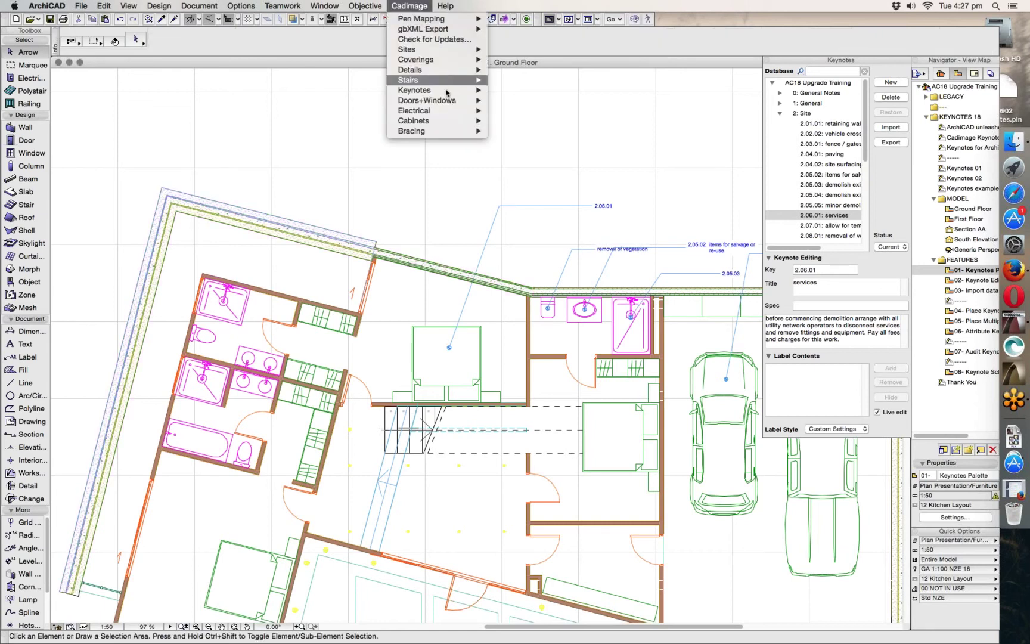
mouse_move(455, 94)
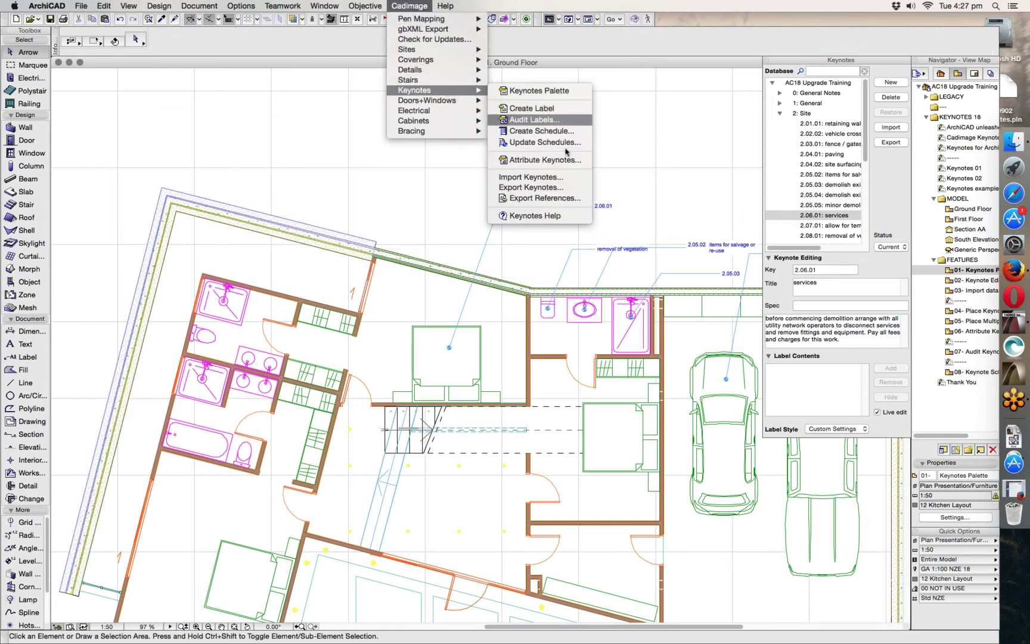
click(543, 160)
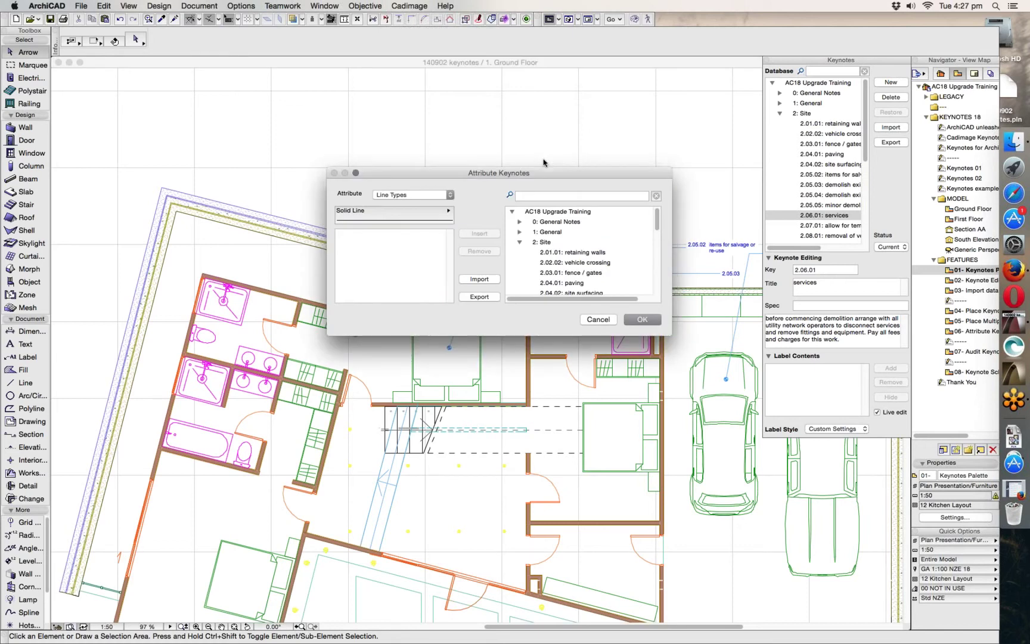
Set the attribute type to Composites, browse the composite list, then cancel the dialog
click(414, 195)
click(412, 215)
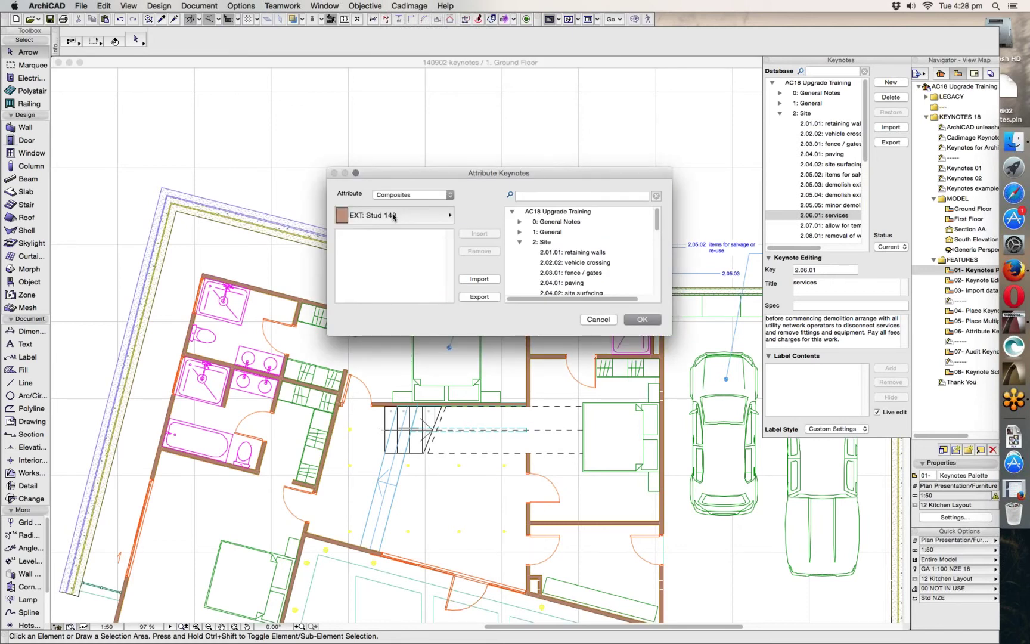
click(394, 216)
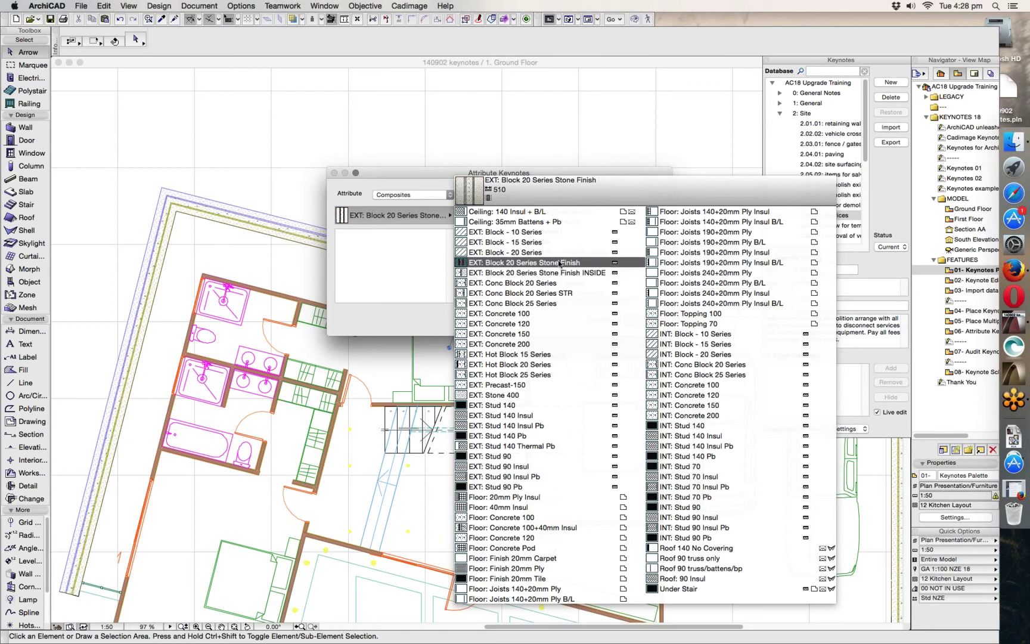
click(353, 287)
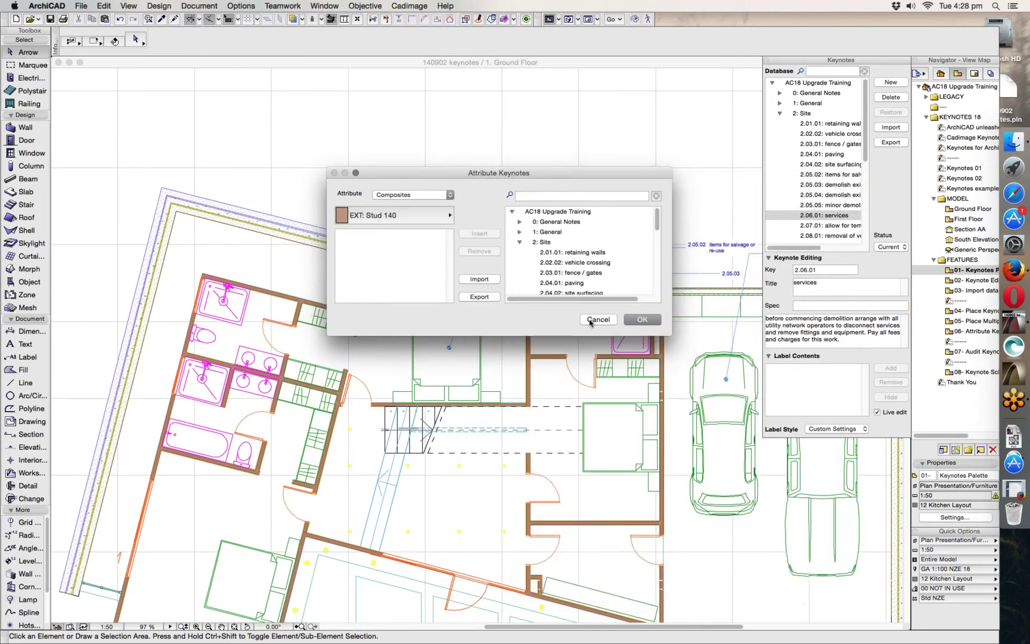
click(591, 321)
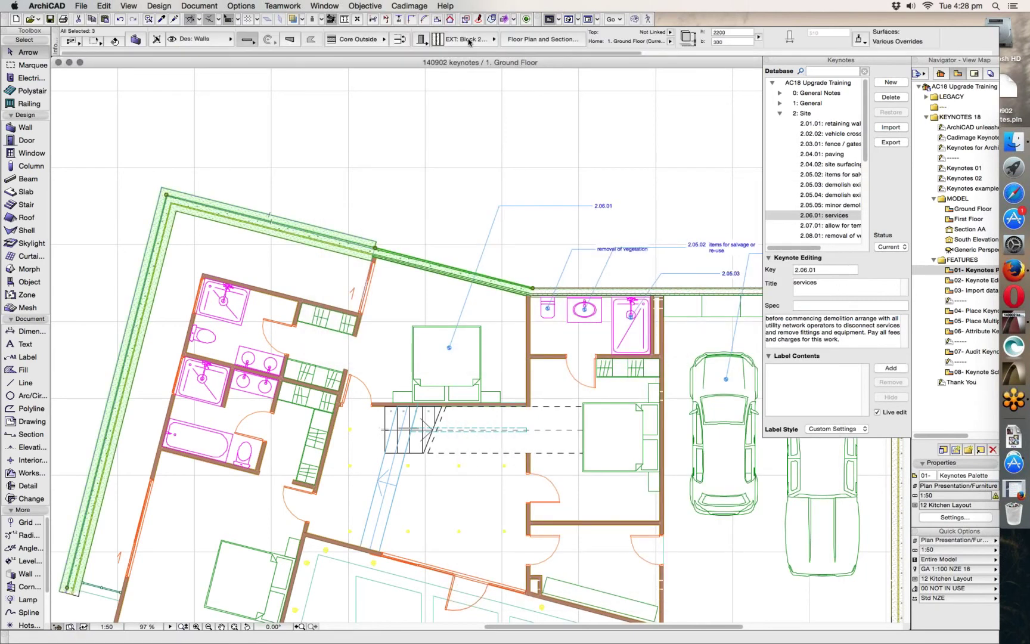
Recheck the walls' composite name and reopen Attribute Keynotes
click(469, 39)
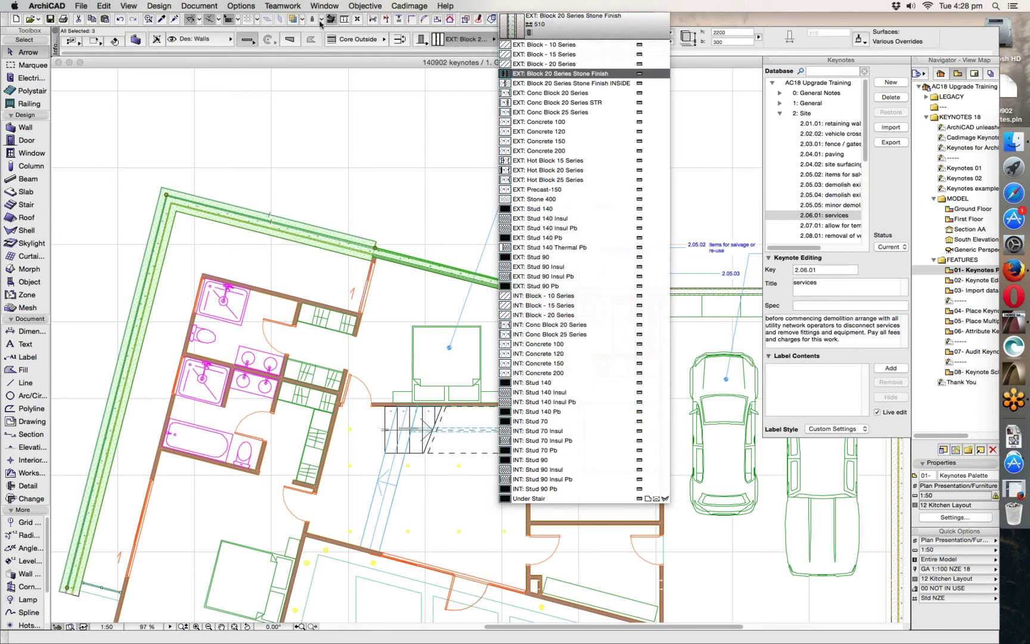
click(404, 8)
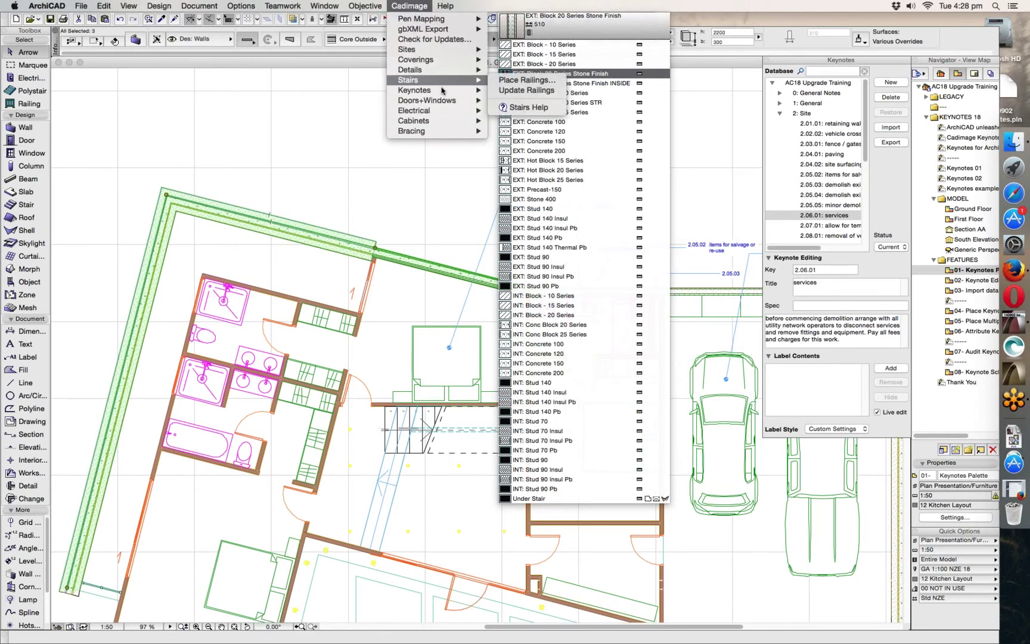
mouse_move(444, 90)
click(547, 161)
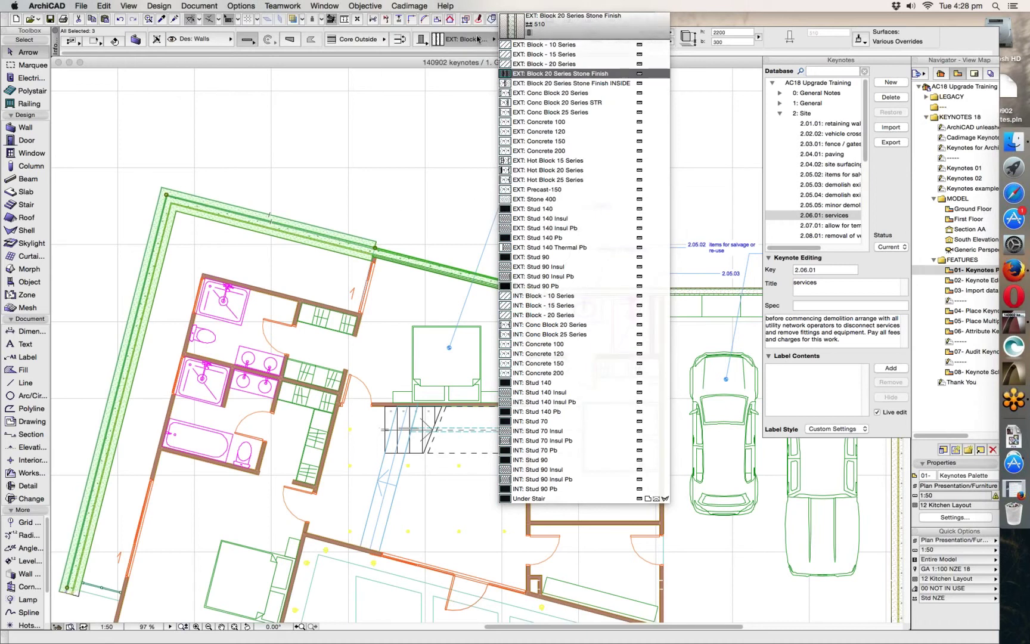
Choose Composites and pick the Block 20 Series Stone Finish composite
click(413, 196)
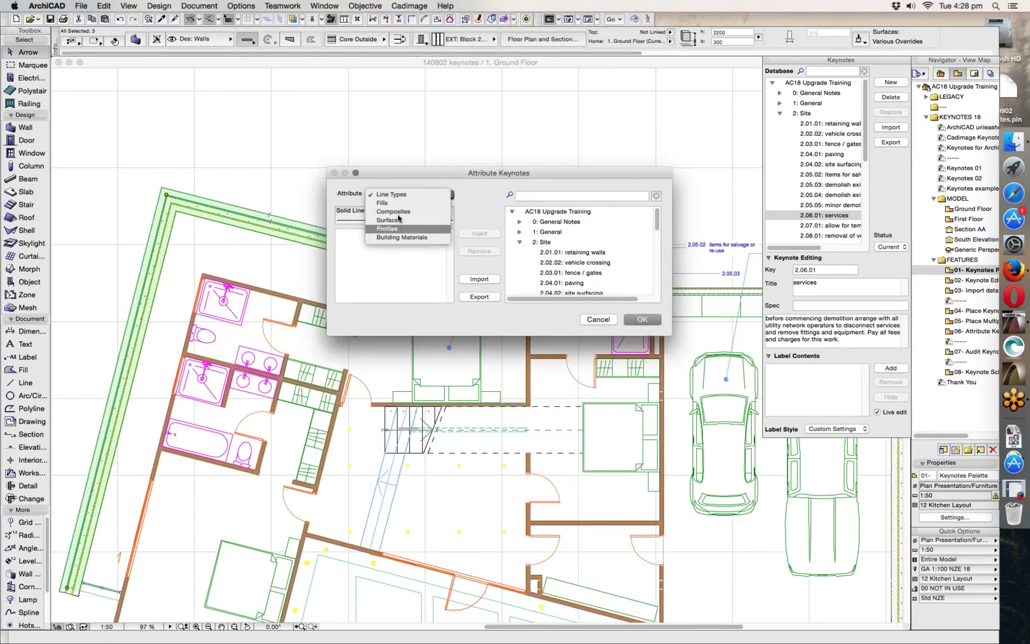
click(394, 212)
click(393, 215)
click(581, 274)
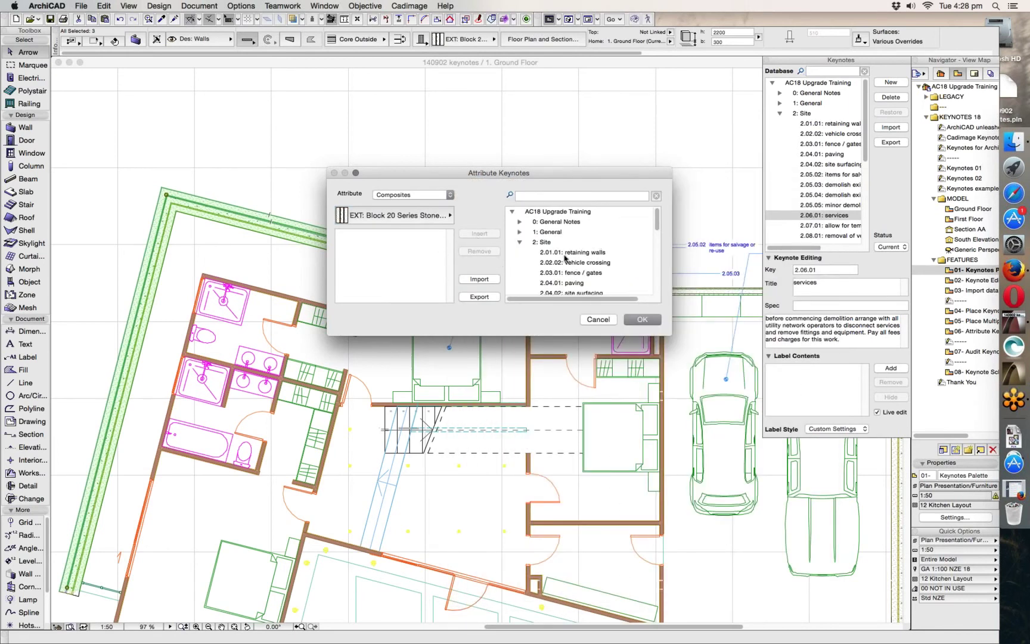
Insert keynotes 4.01.01, 4.01.02 and 4.01.03 from 4: Enclosure and confirm with OK
click(520, 243)
click(520, 262)
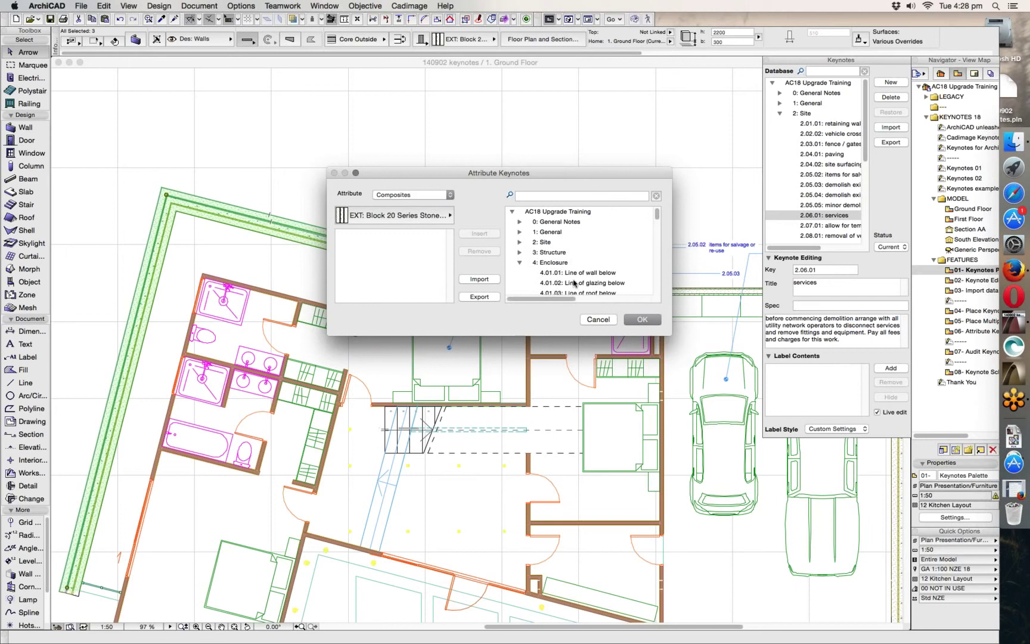
click(528, 276)
click(484, 234)
click(576, 284)
click(479, 235)
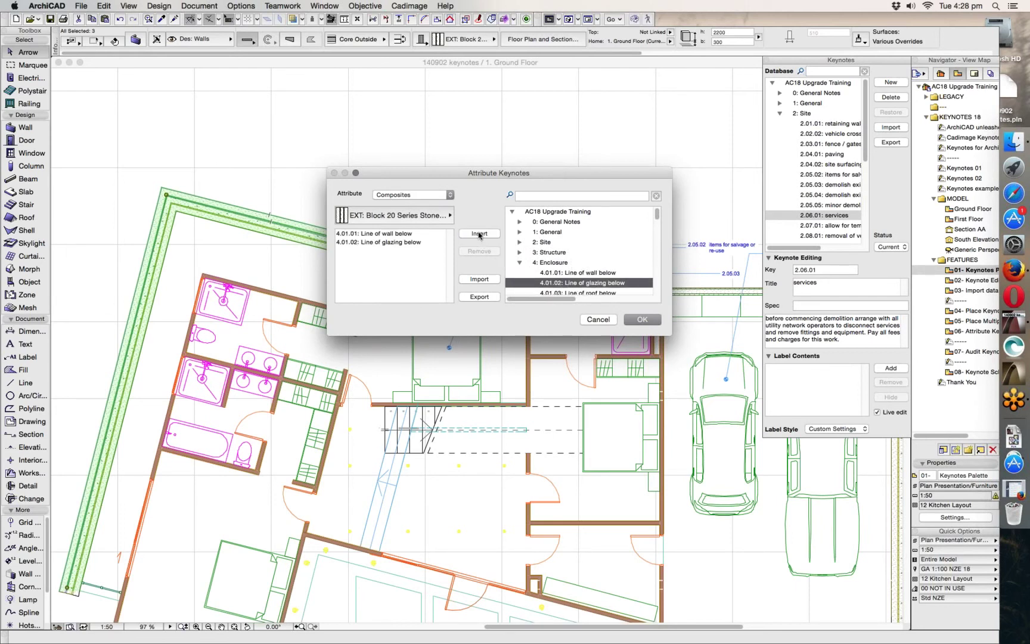
click(564, 292)
click(481, 235)
click(643, 320)
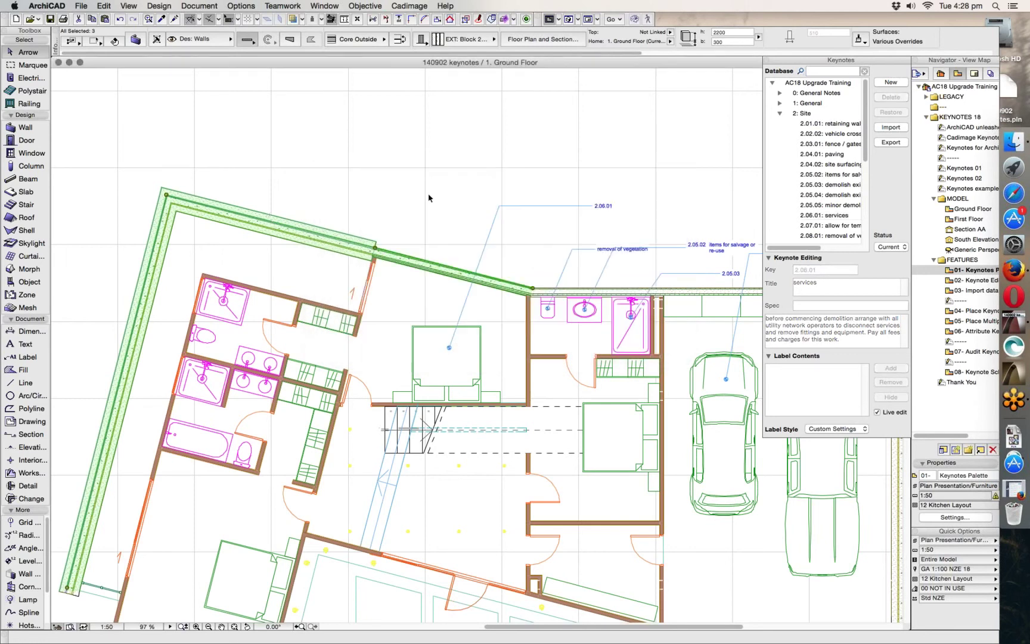
click(421, 303)
Select the grouped exterior walls and view their Block 20 Series Stone Finish composite in Settings
middle_drag(446, 326, 474, 261)
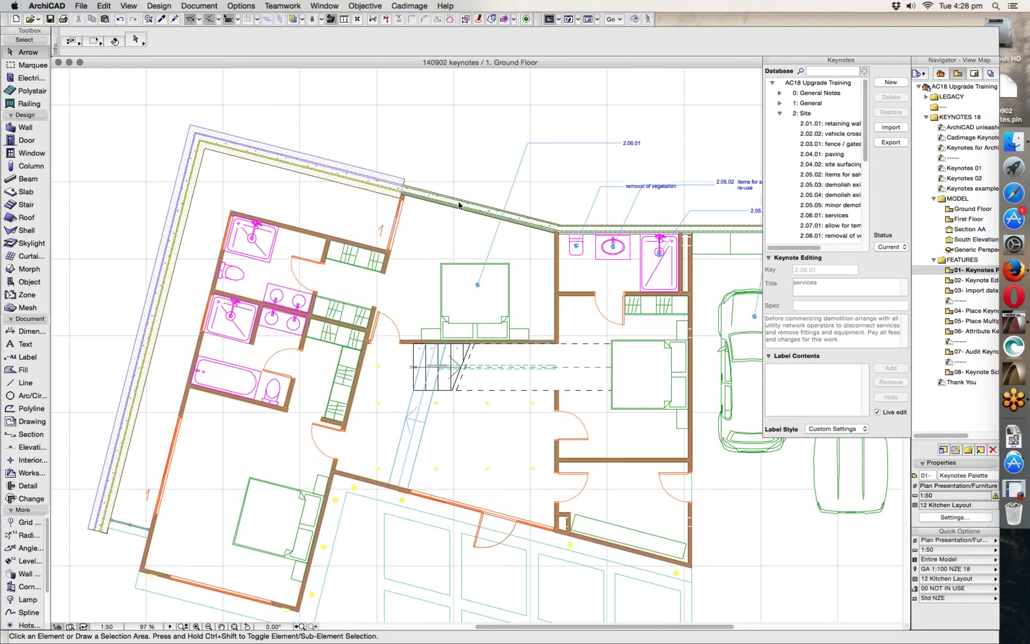
click(430, 222)
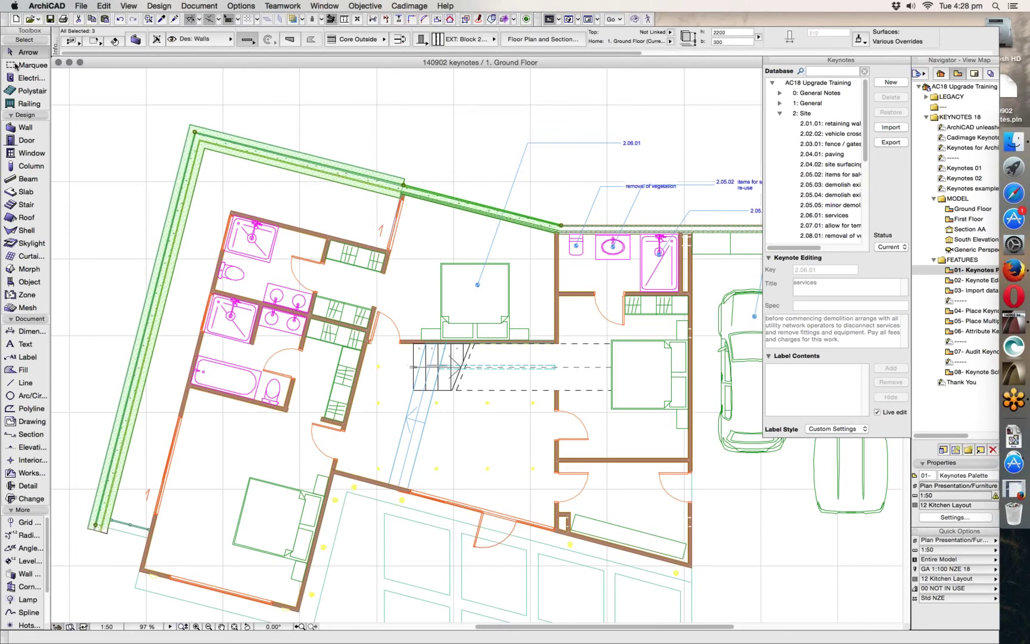
click(136, 39)
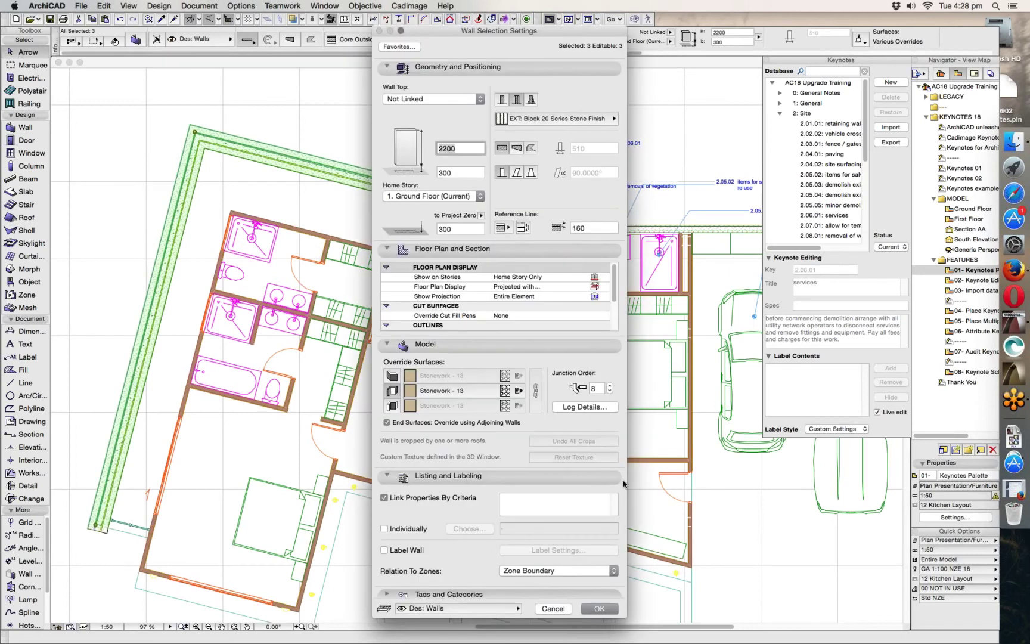
click(553, 608)
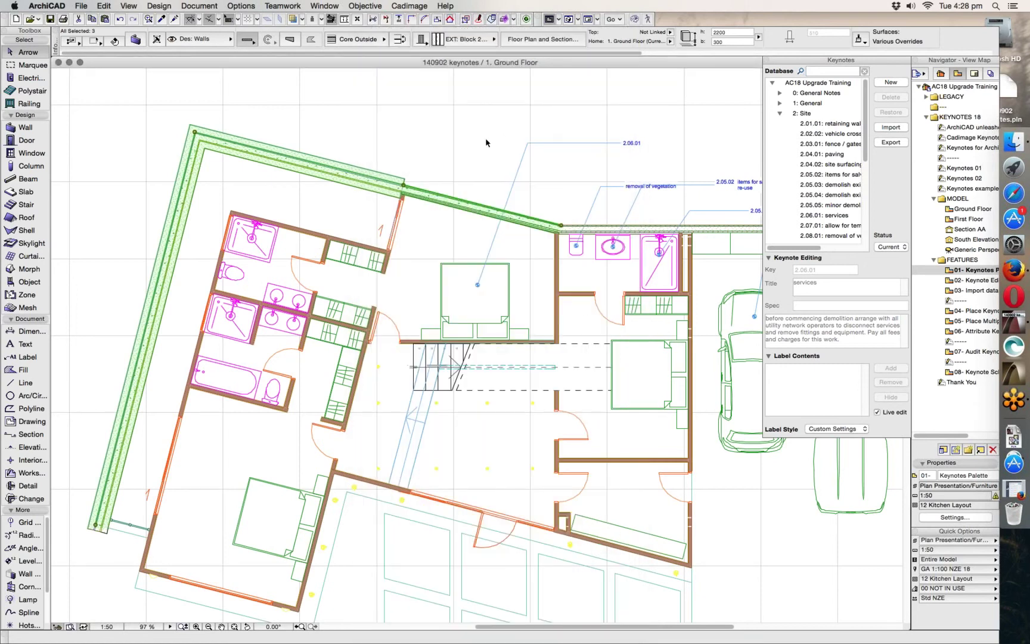
Select the three outer walls
click(423, 137)
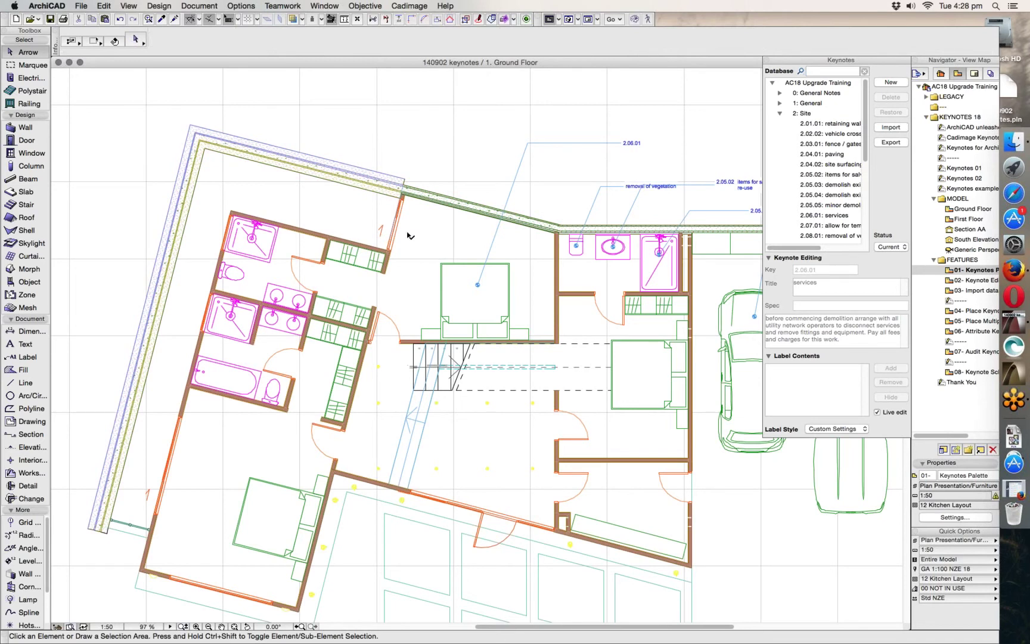
click(404, 192)
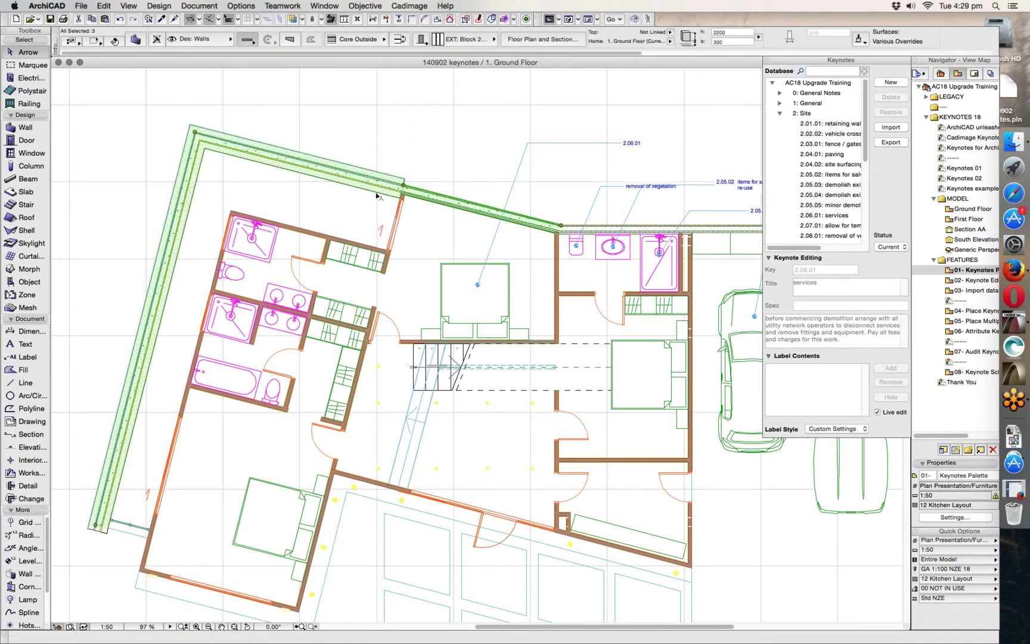
click(212, 113)
click(193, 128)
Create keynote labels on the selected walls with Cadimage > Keynotes > Create Label
click(402, 5)
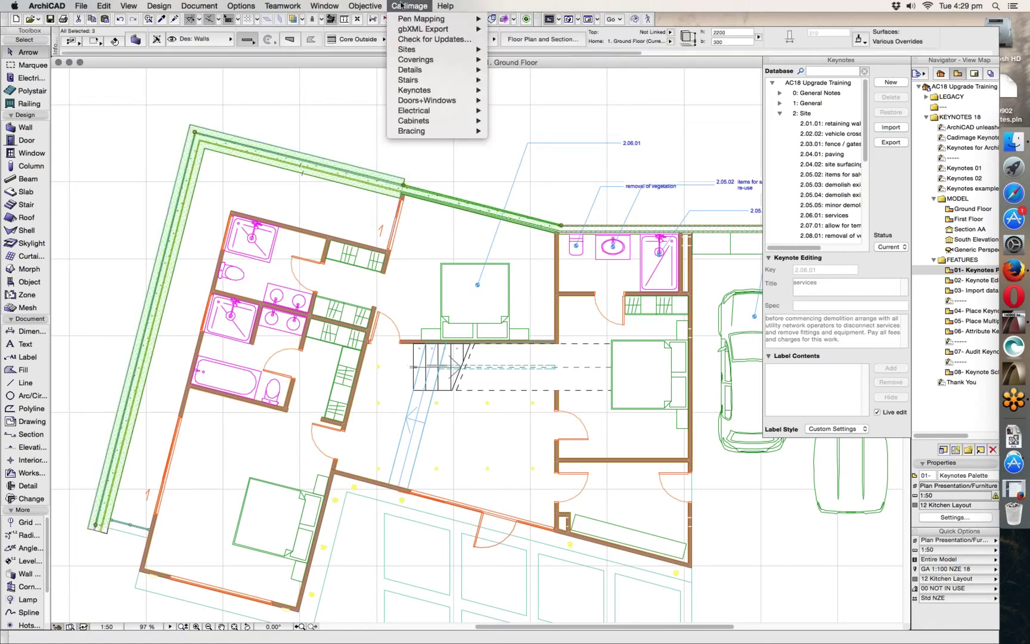
mouse_move(435, 90)
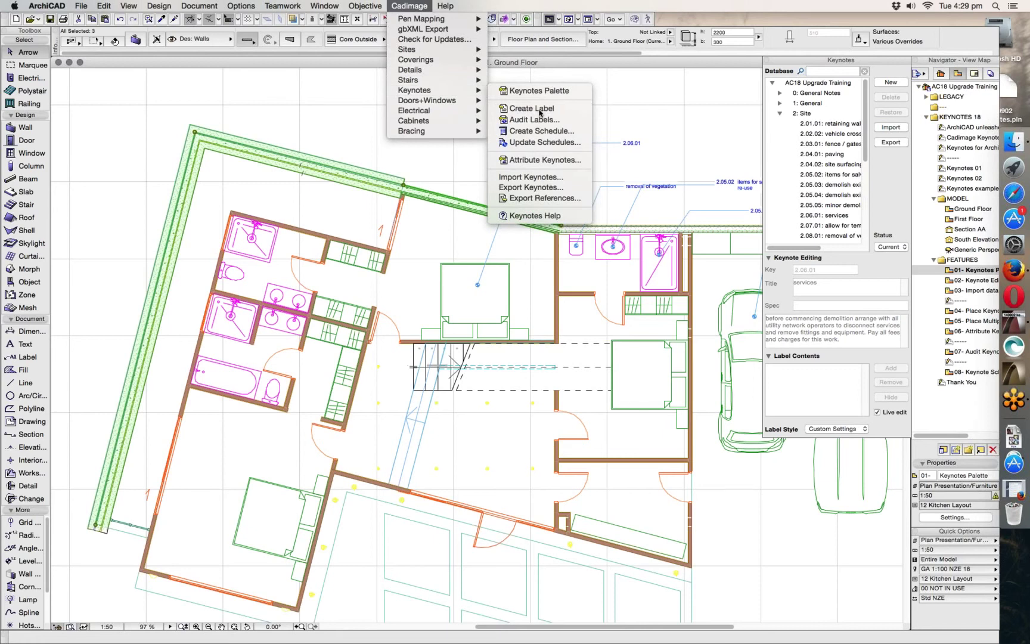
click(533, 109)
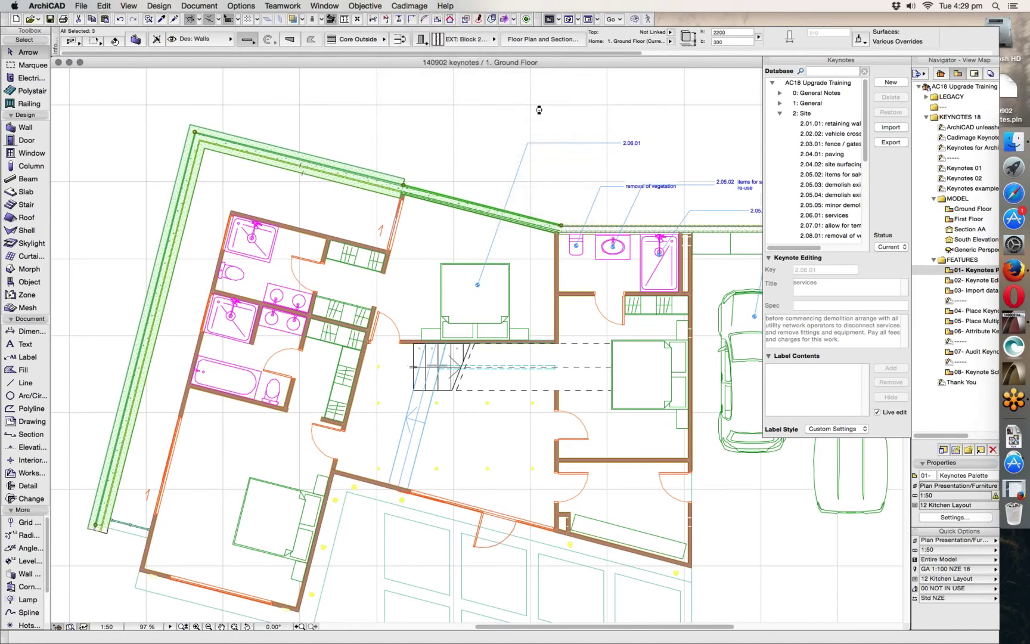
click(409, 5)
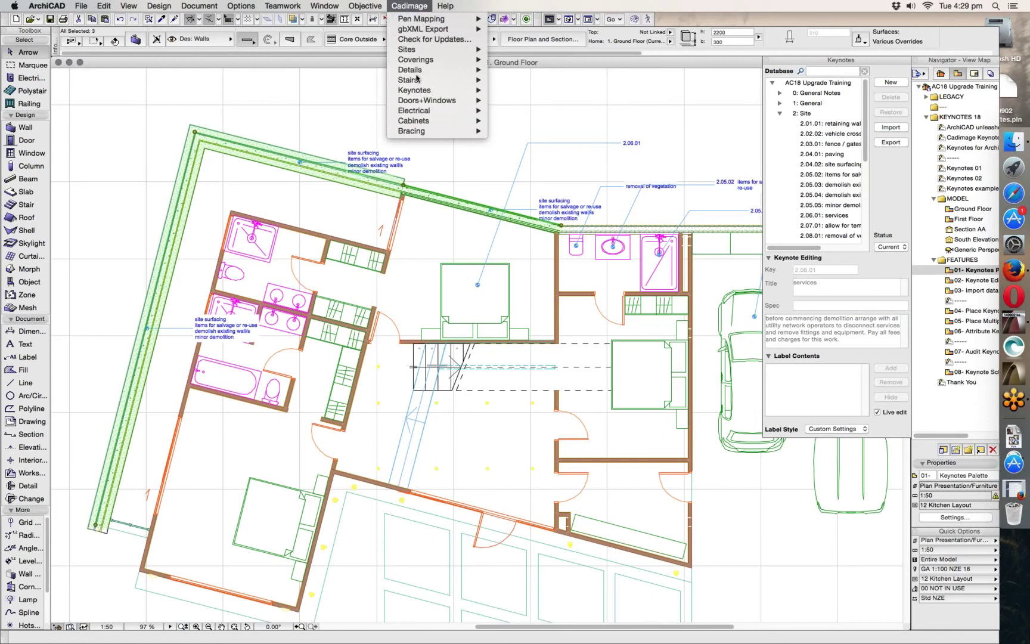
mouse_move(437, 91)
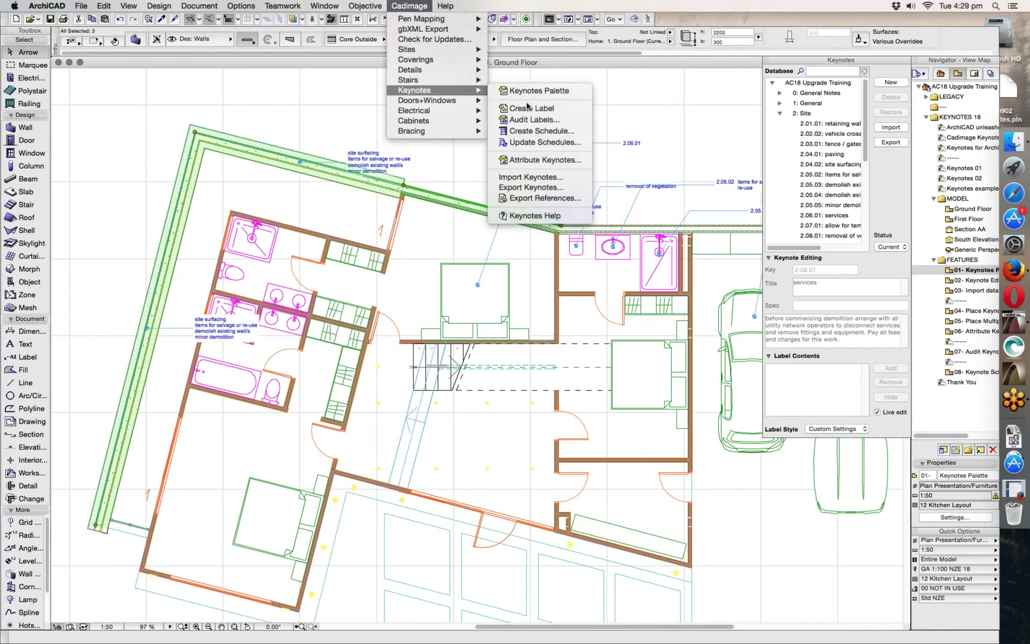
click(543, 109)
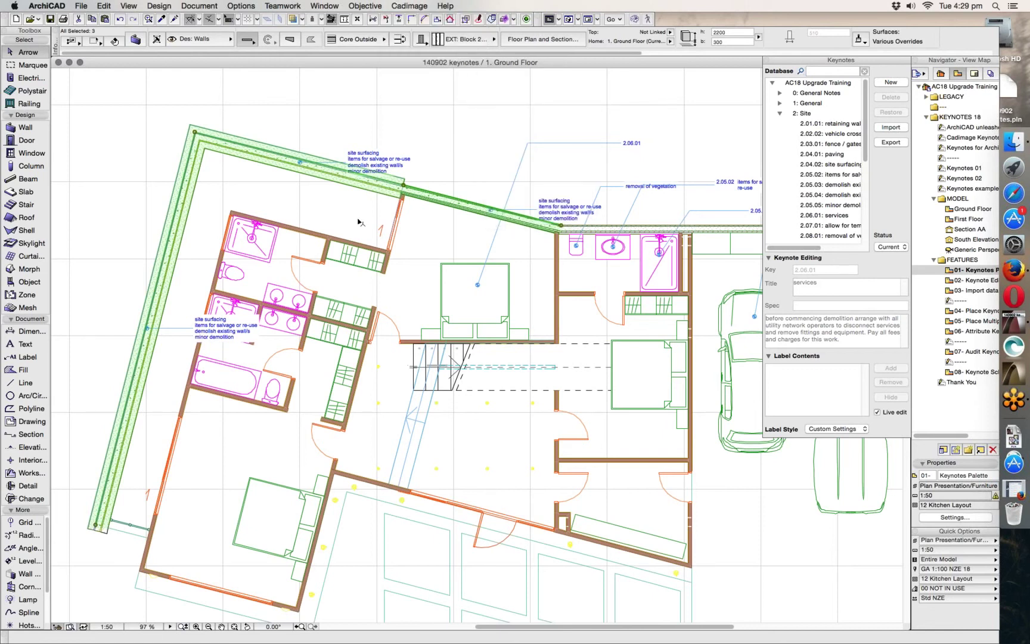
scroll(358, 227, down, 2)
scroll(358, 227, left, 3)
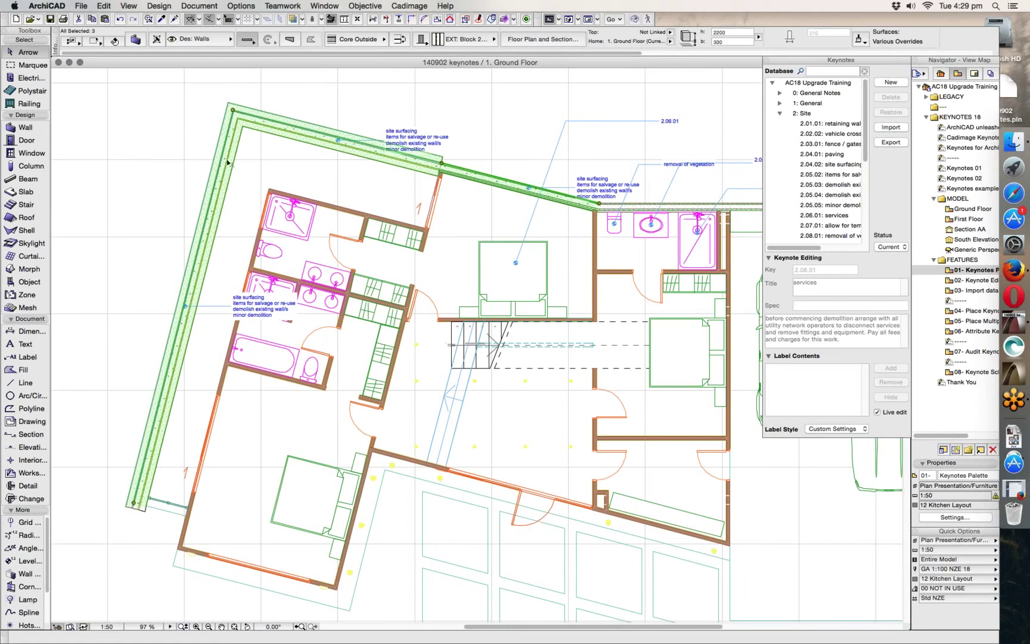
Select the keynote label at the wall bend
click(529, 139)
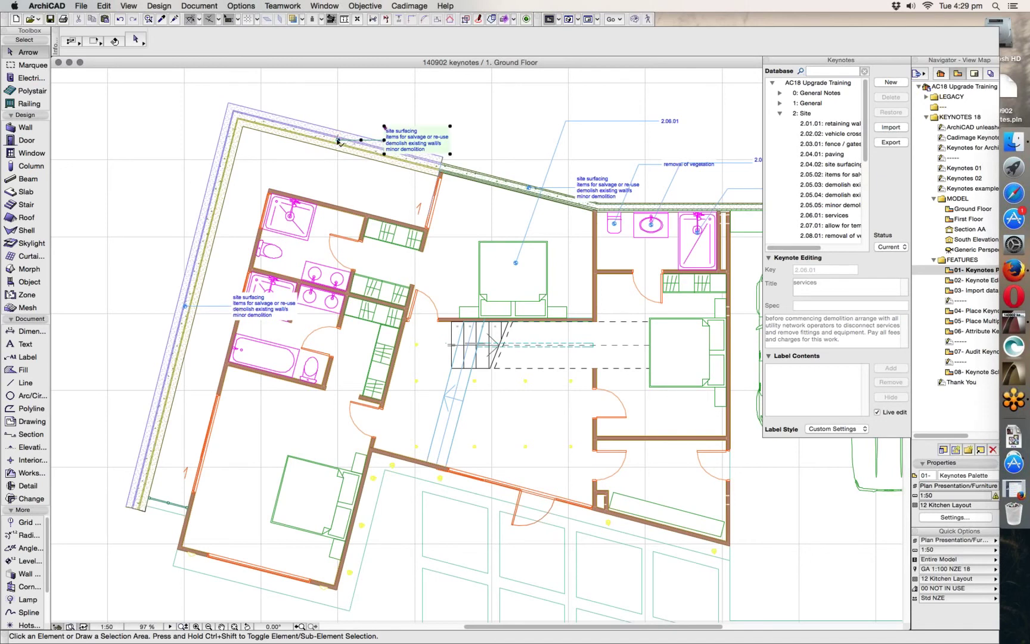
click(418, 150)
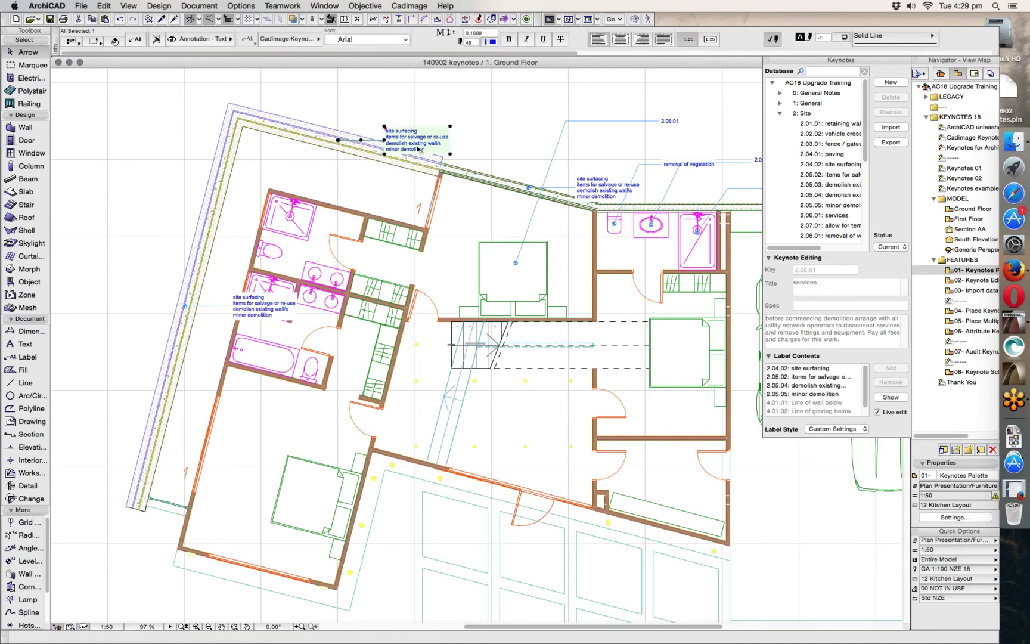
click(582, 191)
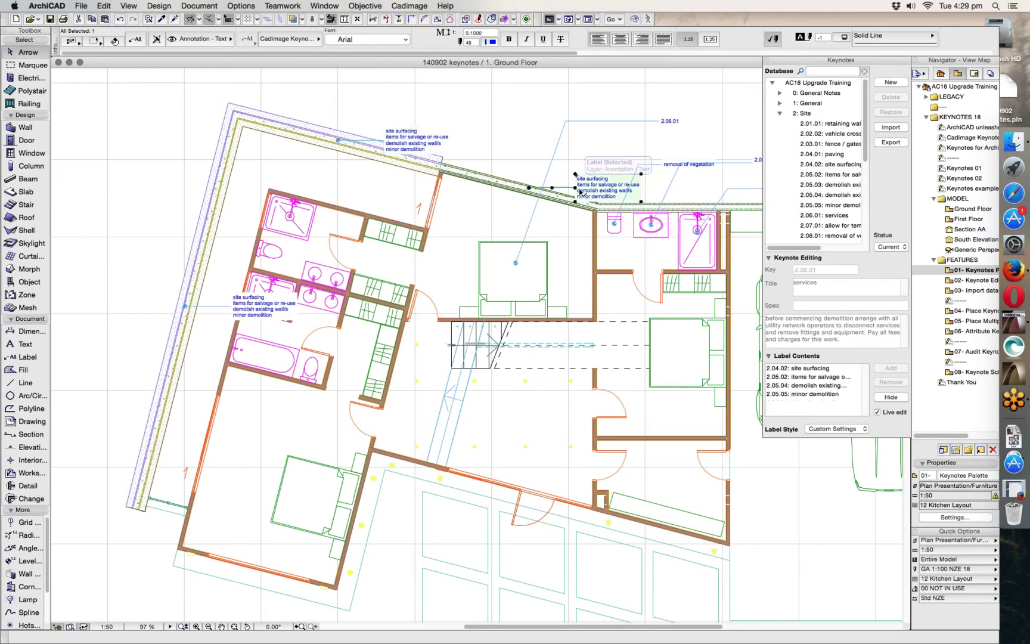
click(382, 141)
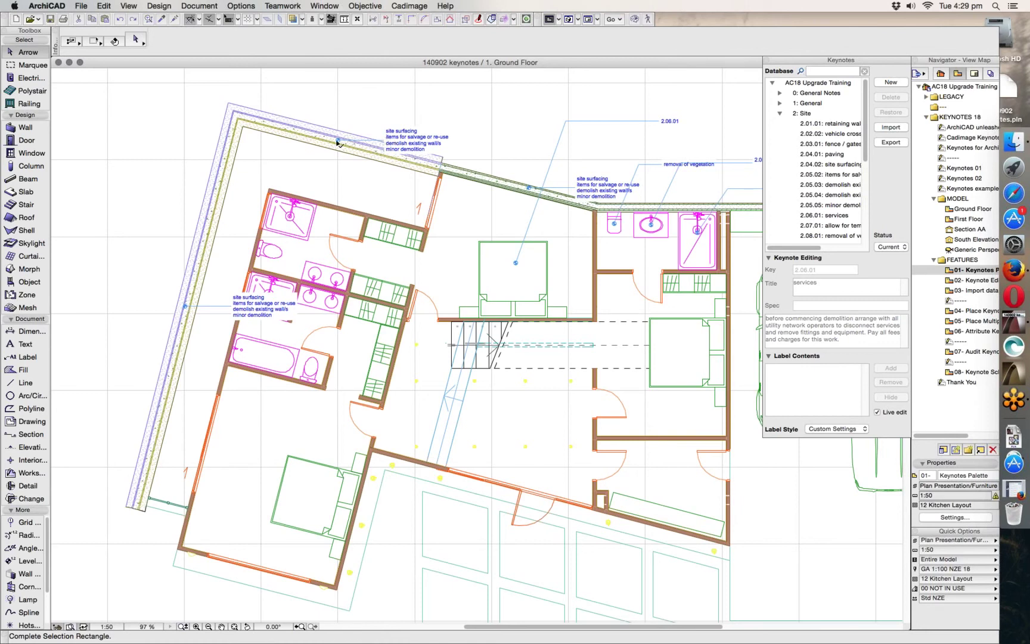
click(423, 129)
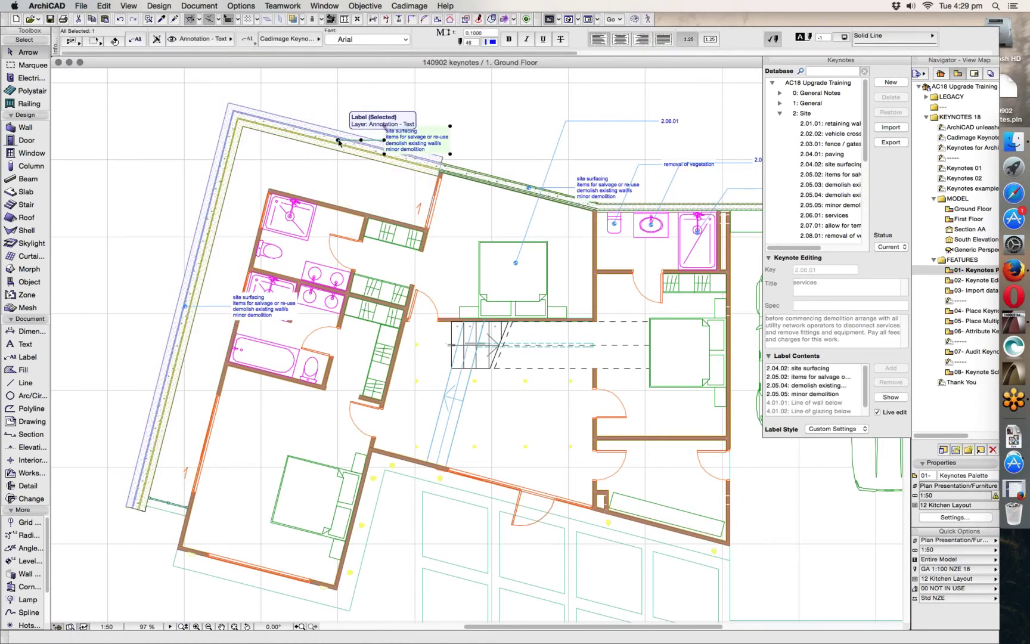
click(863, 386)
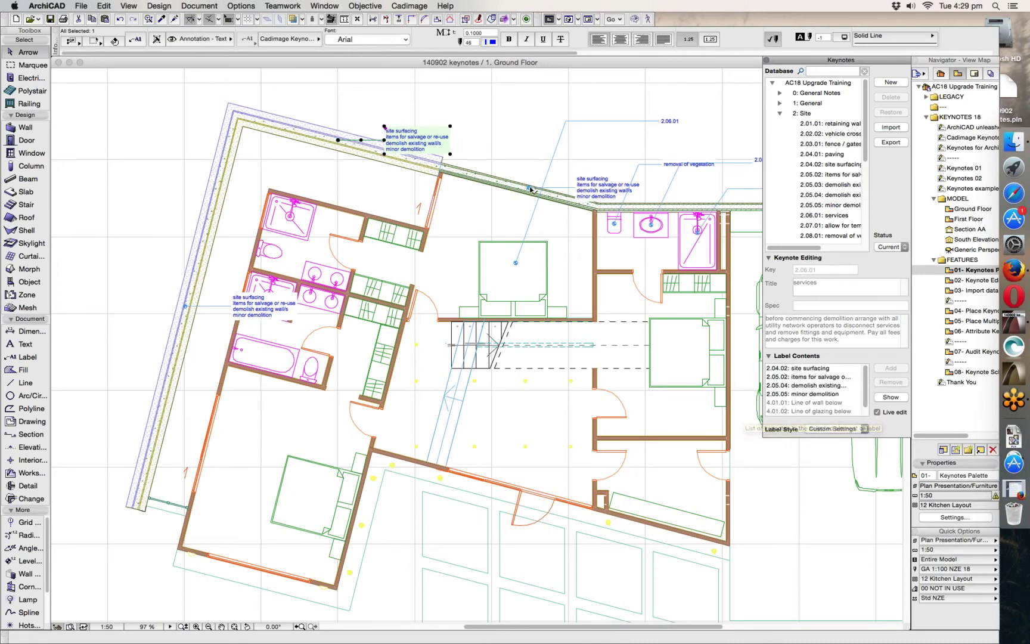
click(602, 188)
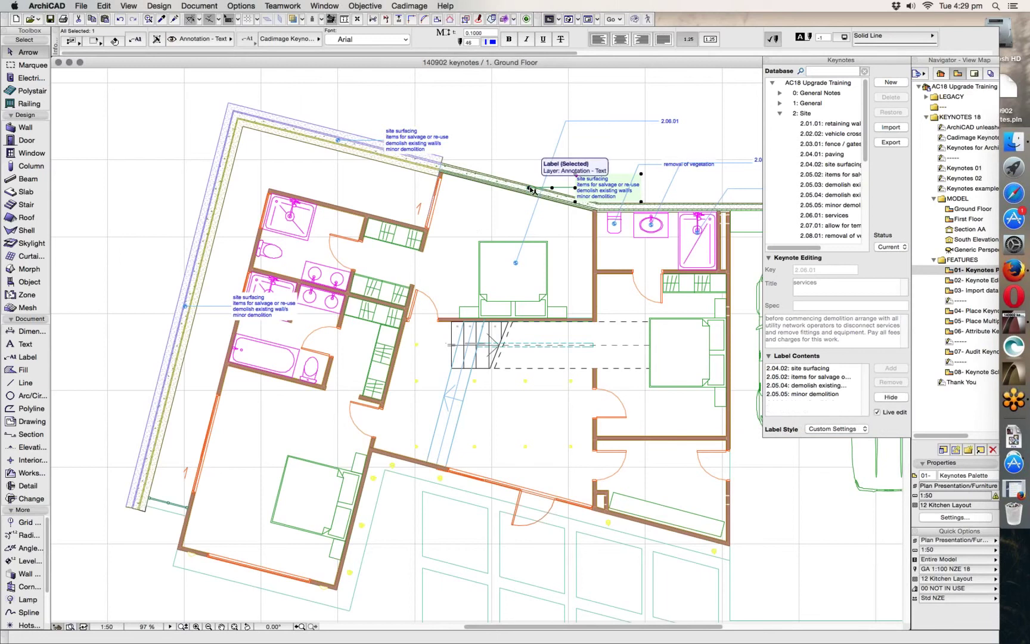
Remove 2.05.05 minor demolition from the bend label's contents and hide its text
click(808, 386)
key(Up)
click(812, 395)
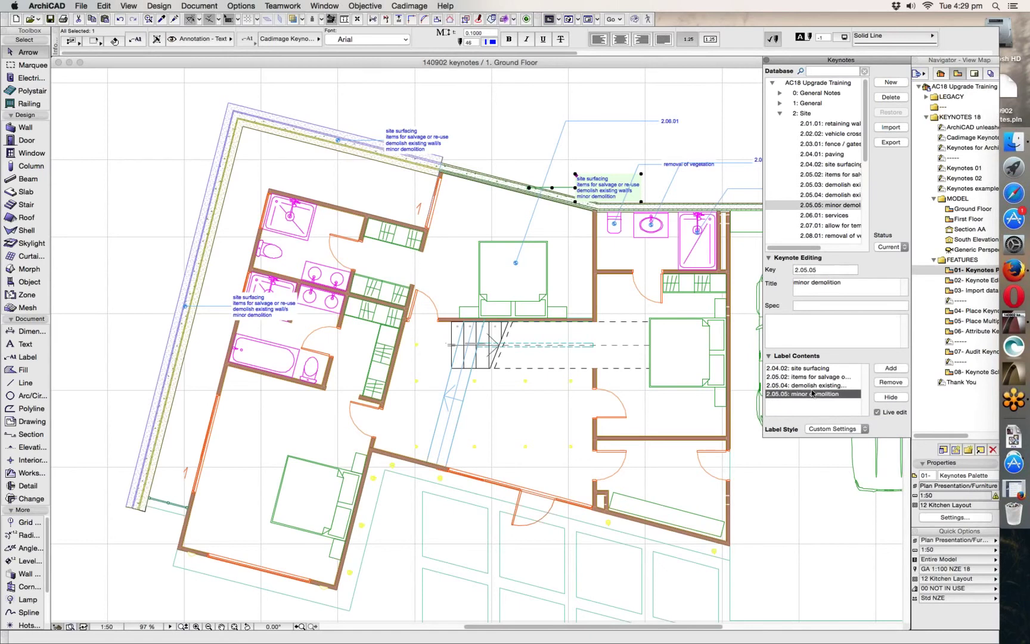
middle_drag(623, 203, 489, 203)
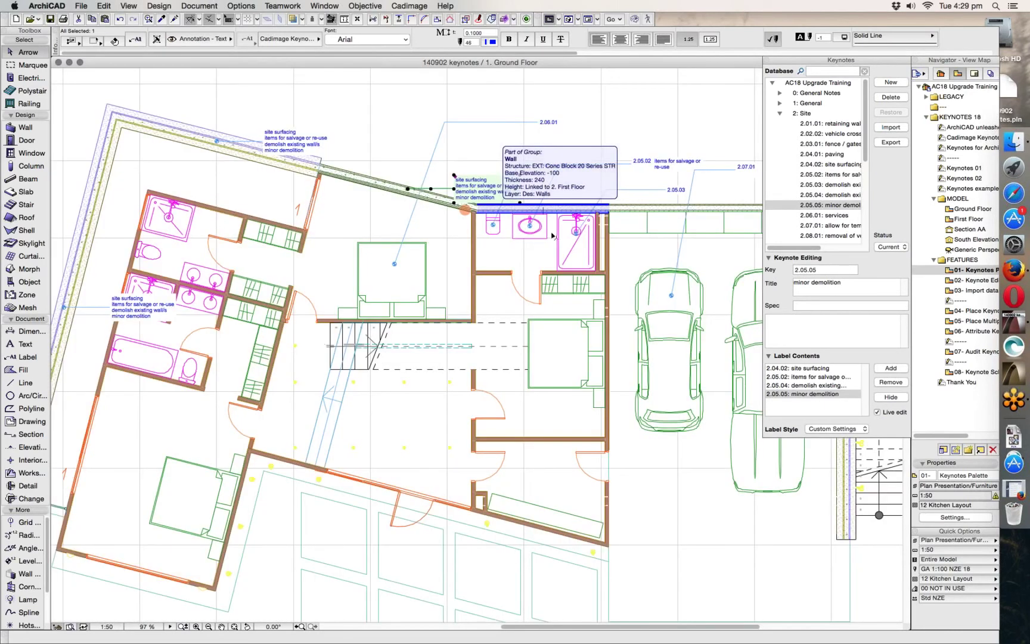
click(891, 382)
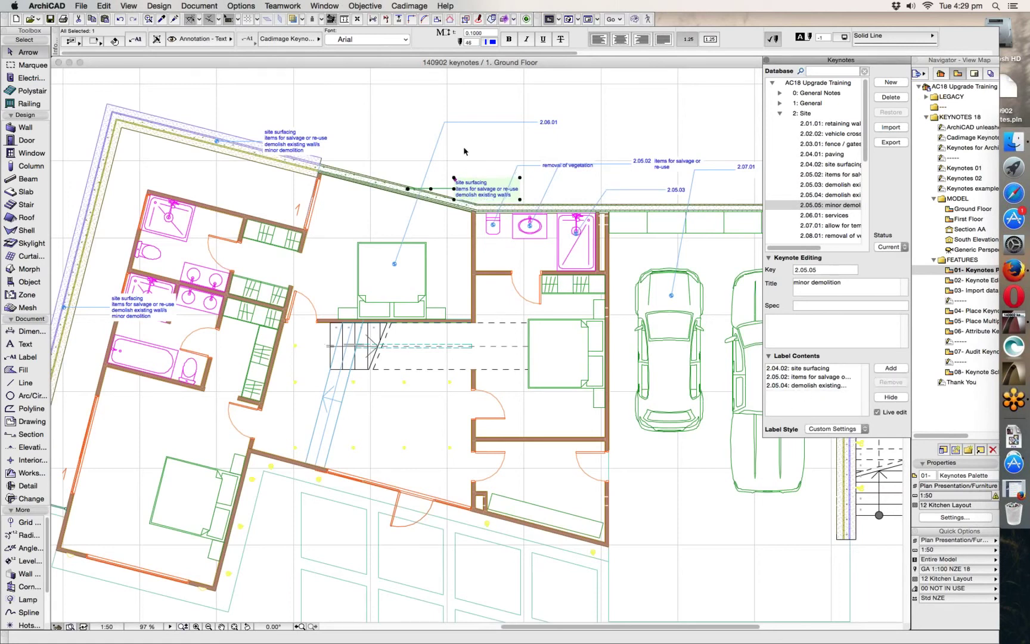
click(891, 397)
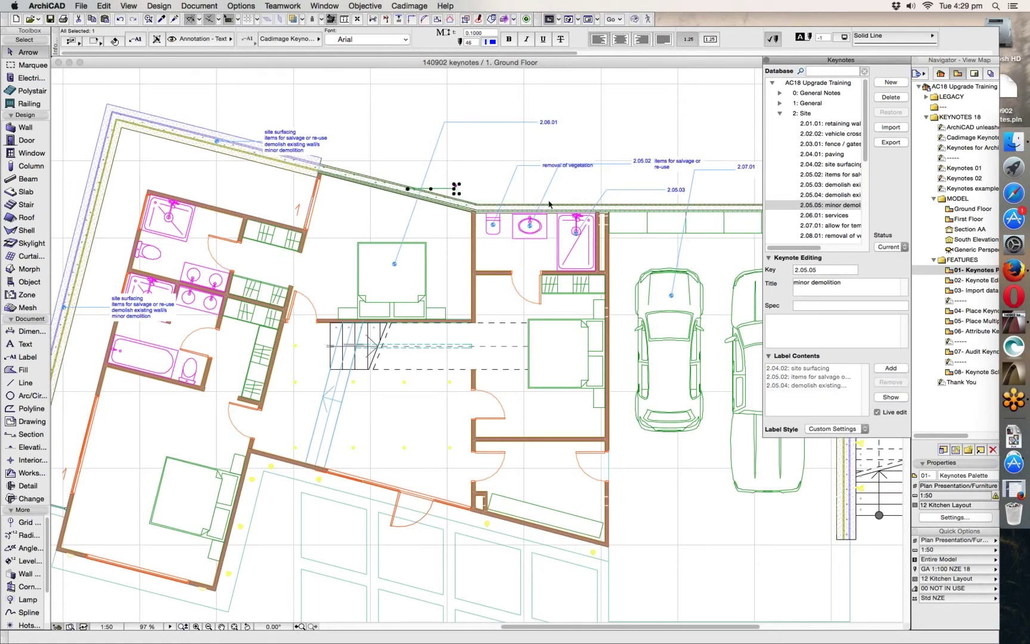
click(891, 397)
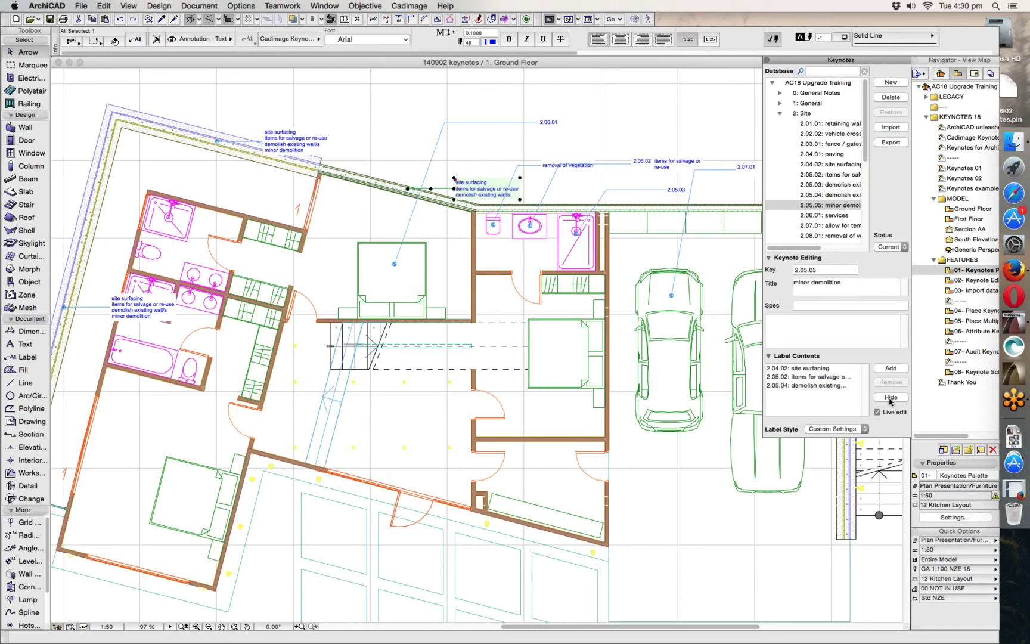
click(892, 398)
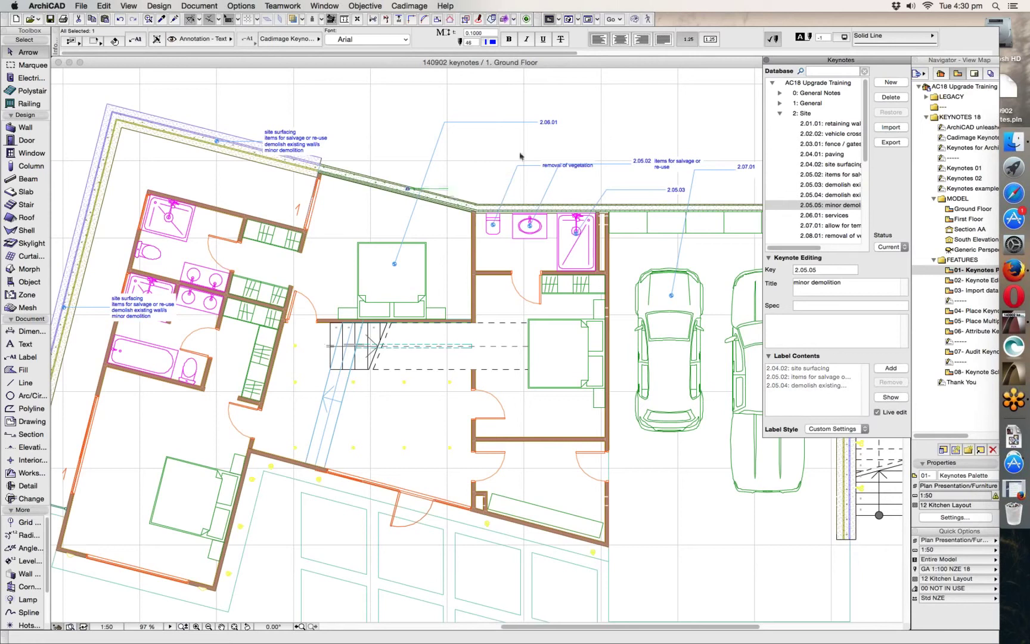
click(624, 369)
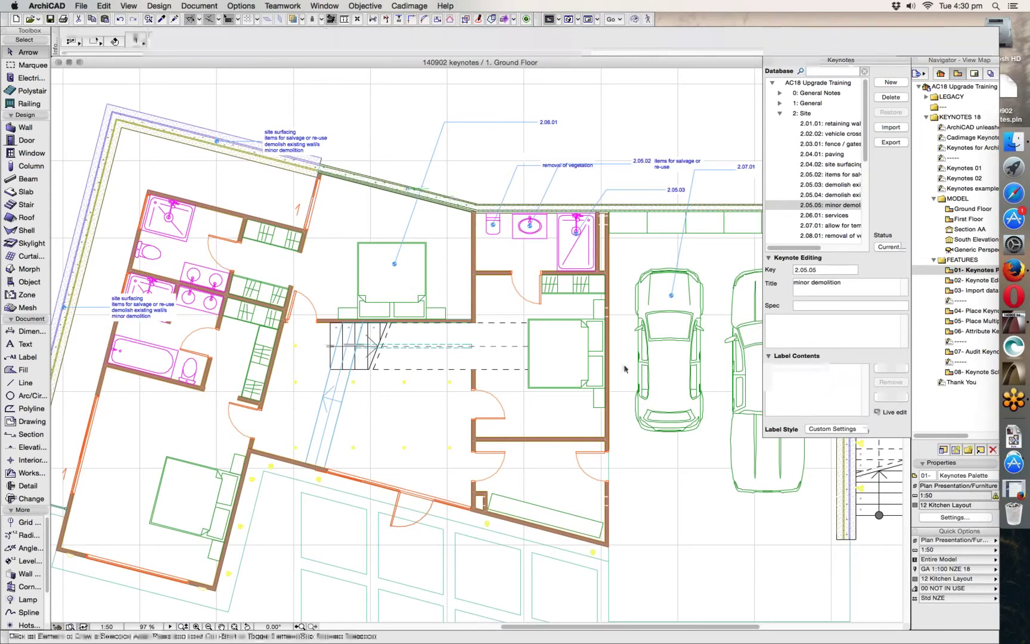
Reselect the three outer walls to refresh their labels, then bring the garage and stair into view
click(457, 210)
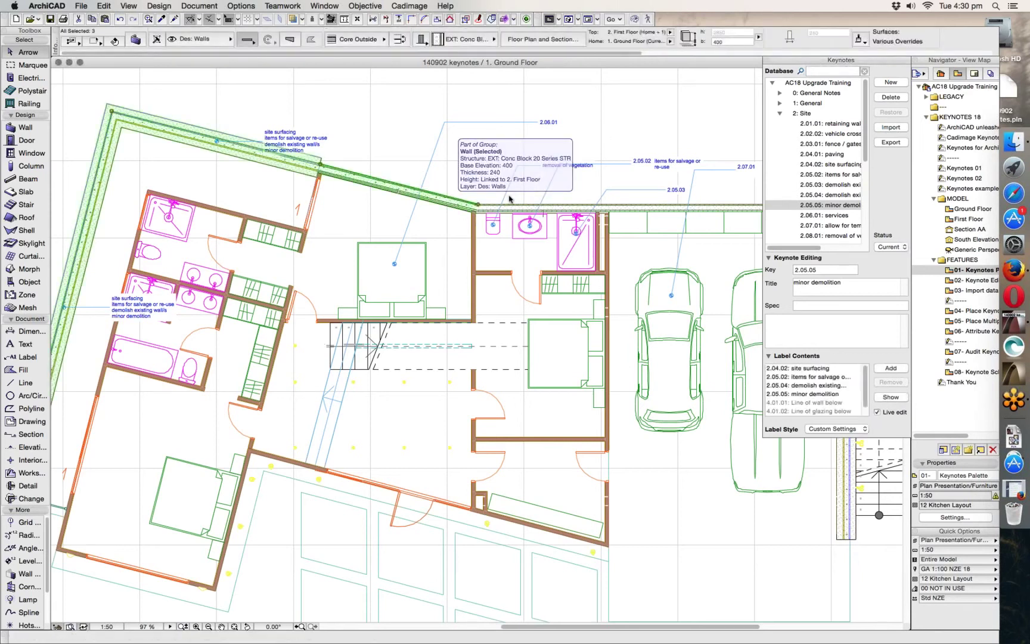
click(892, 398)
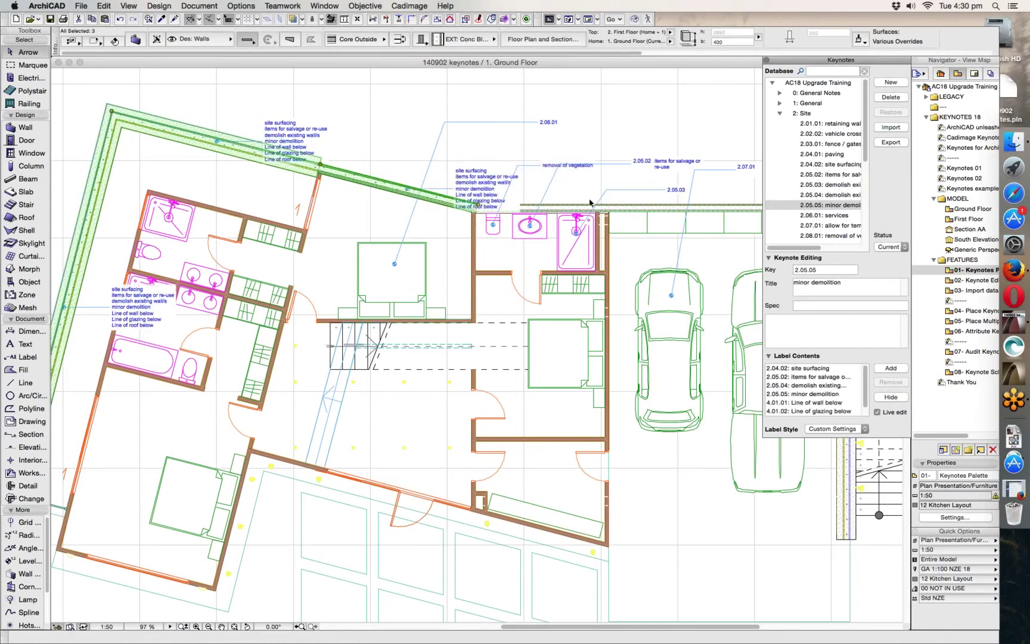
click(674, 446)
middle_drag(675, 446, 443, 422)
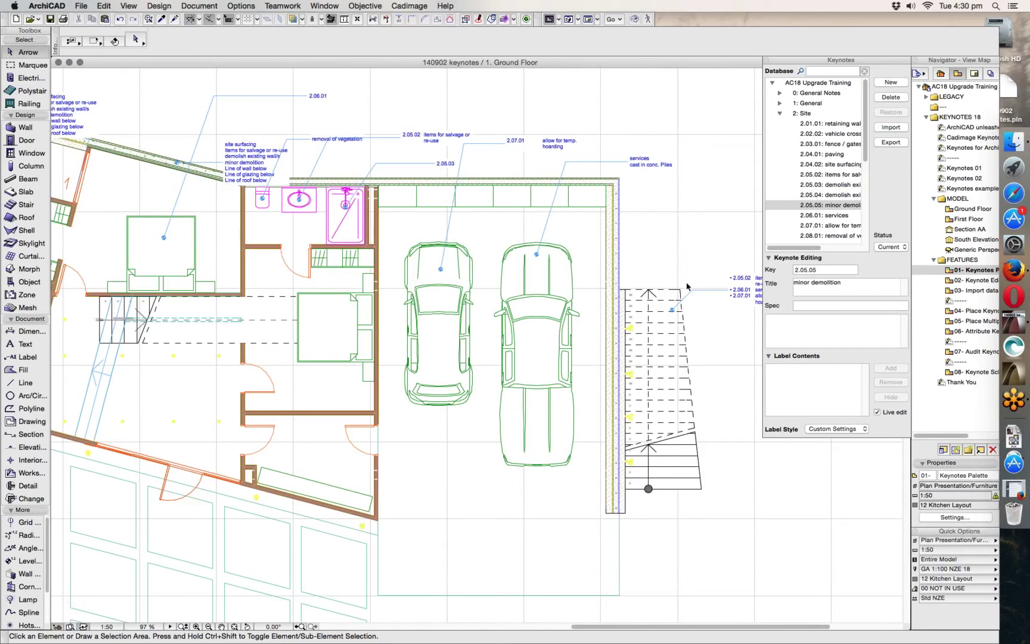
middle_drag(471, 285, 419, 348)
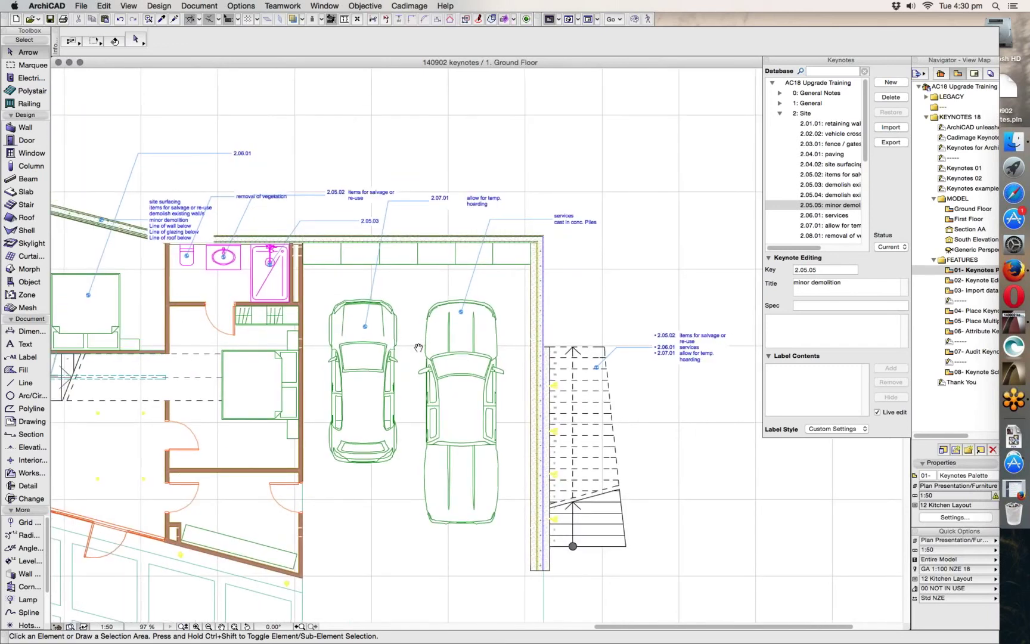
scroll(419, 347, left, 2)
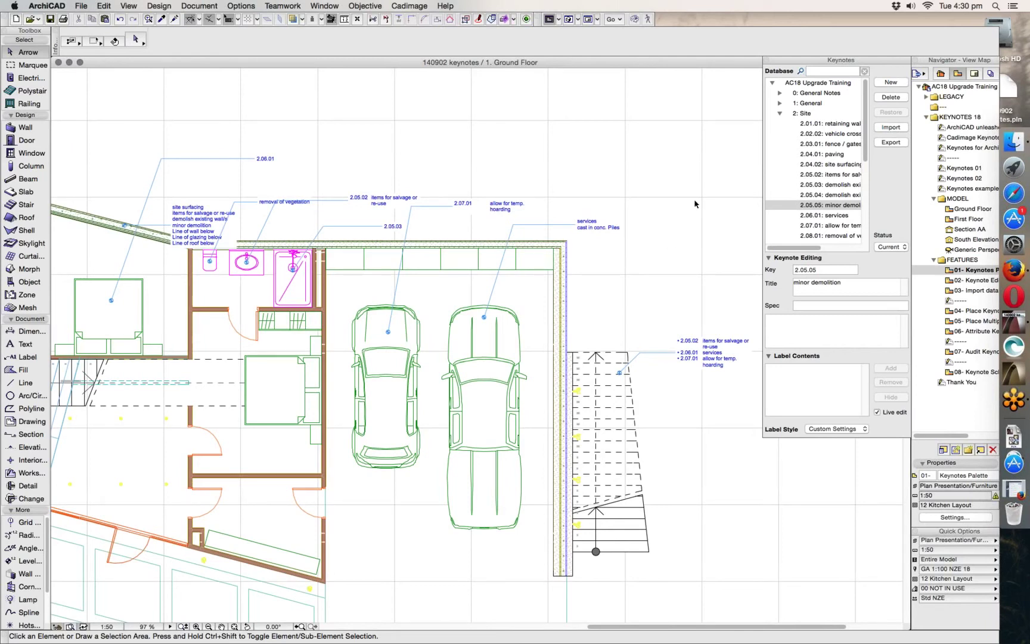
Open the KEY-01 Ground Floor Plan layout to review the keynoted plan
click(975, 74)
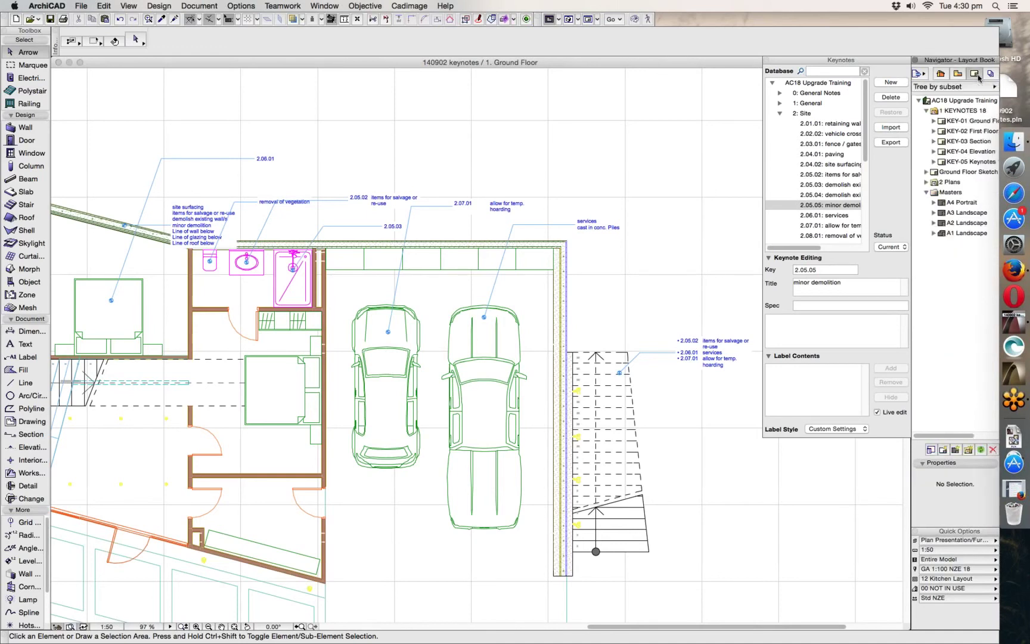
click(976, 121)
double_click(975, 121)
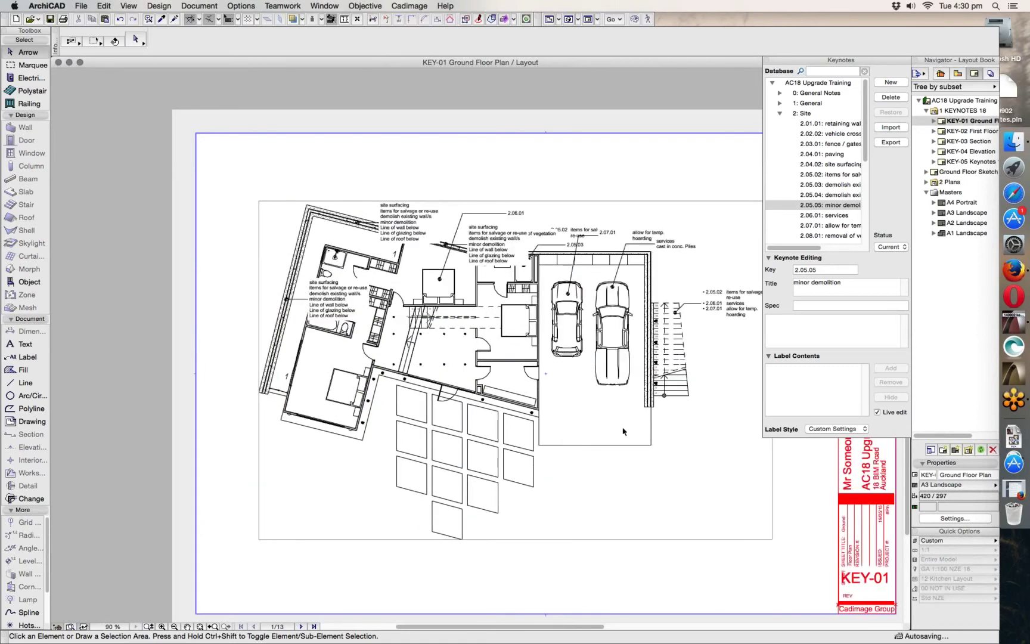
middle_drag(597, 397, 592, 390)
scroll(592, 391, right, 5)
scroll(592, 391, down, 3)
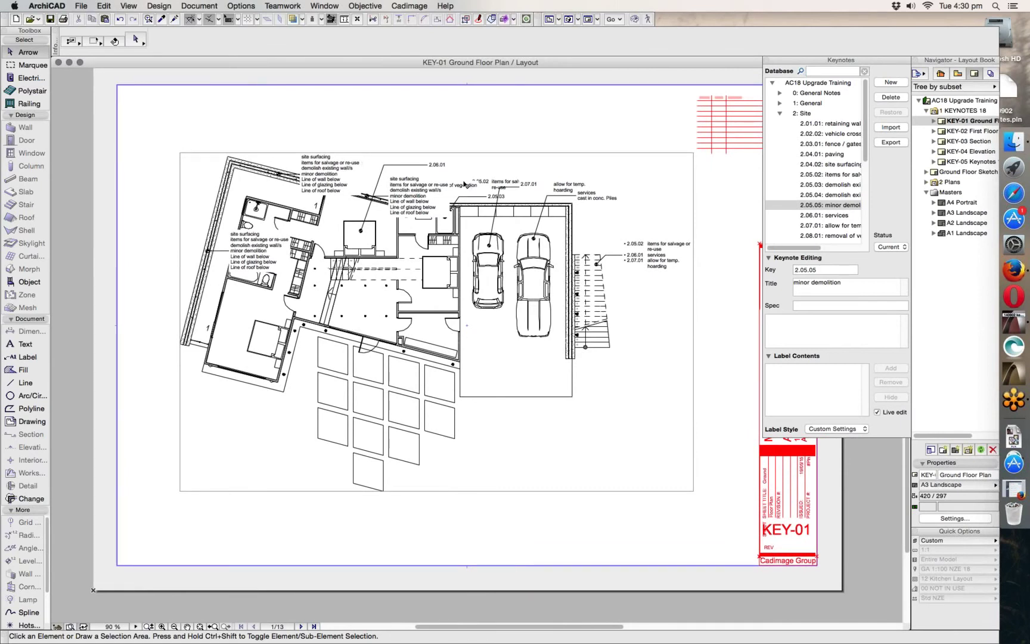
Return to the 1. Ground Floor plan from the Project Map
click(957, 74)
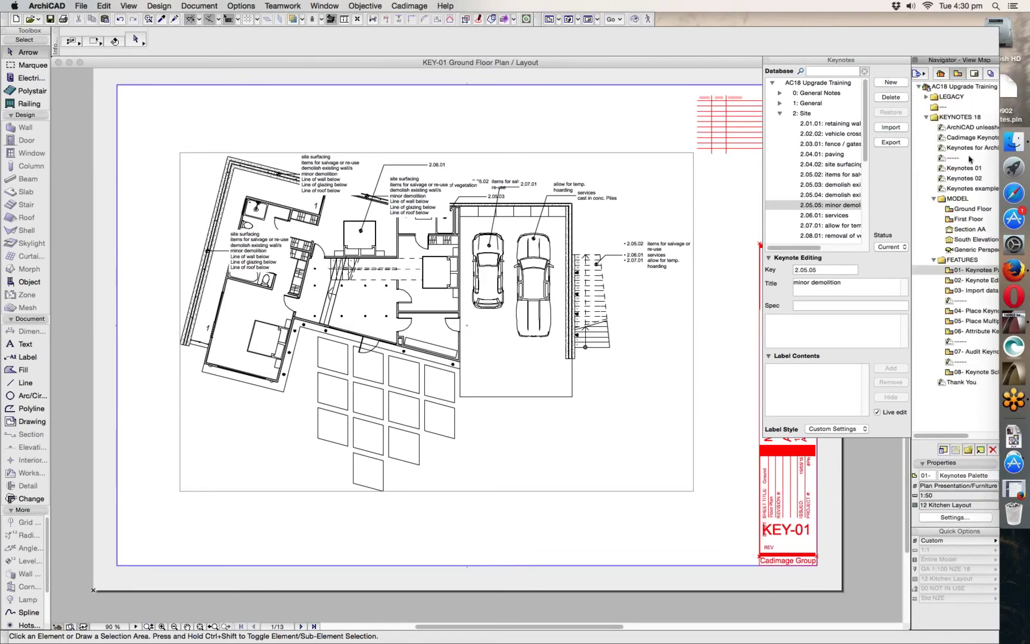
click(941, 74)
double_click(968, 97)
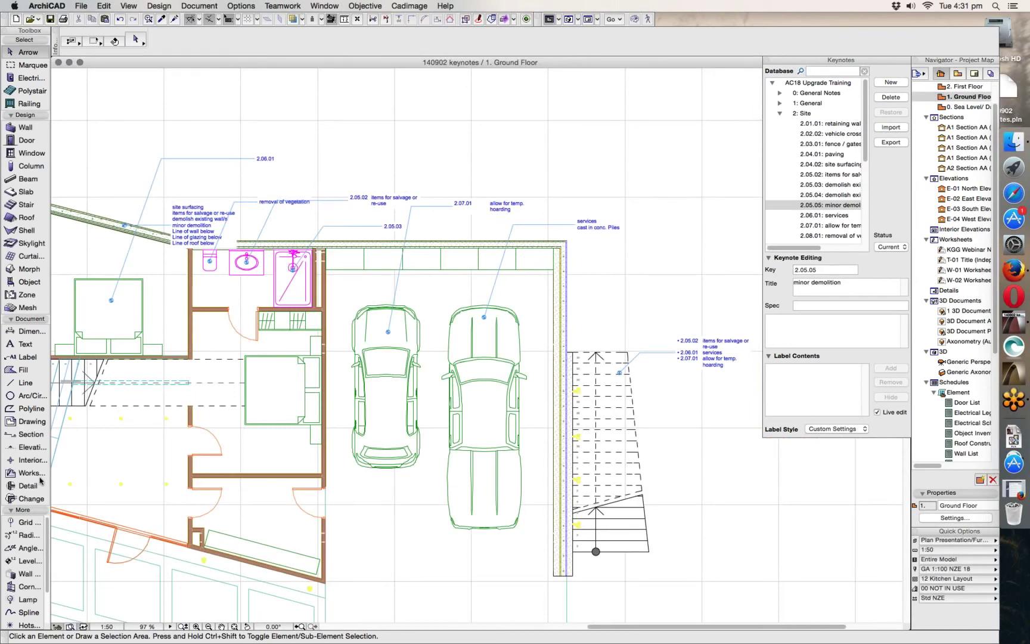
Switch all ten keynote labels on the Ground Floor plan to show the Key instead of the Title
double_click(28, 357)
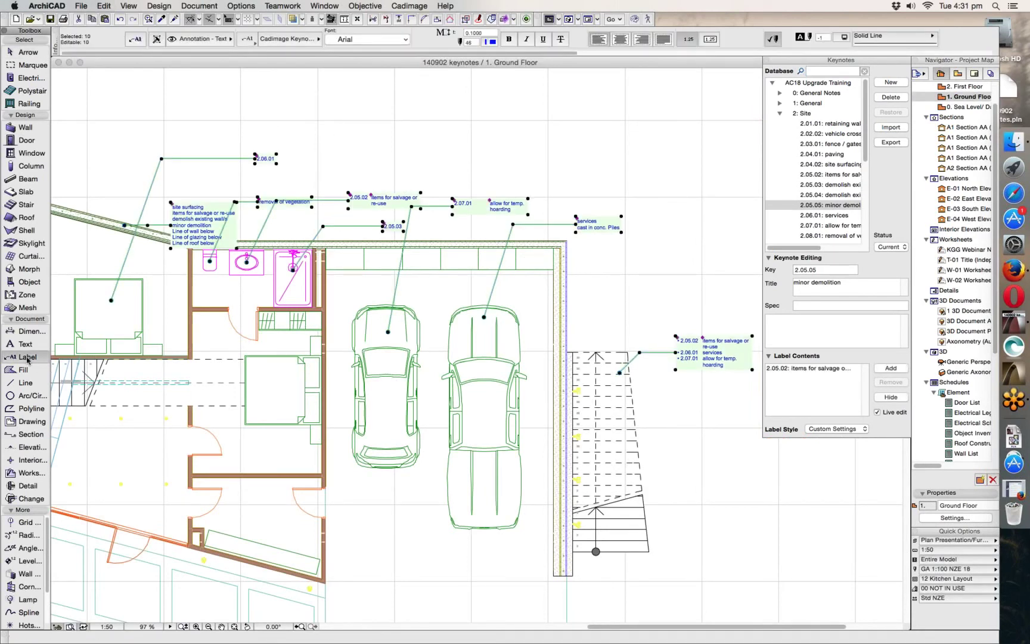
click(139, 40)
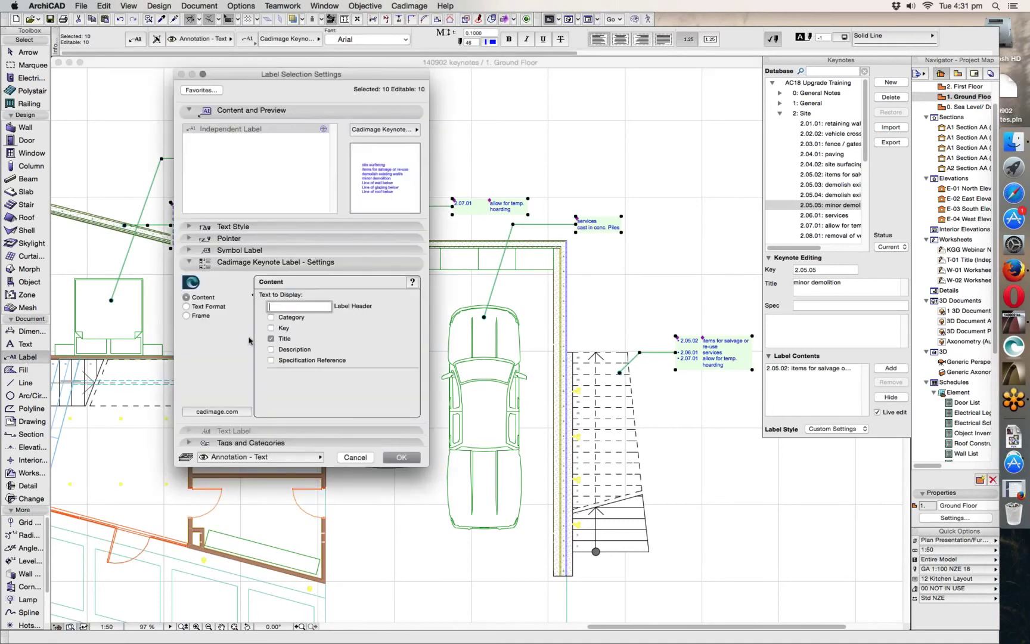
click(271, 328)
click(402, 457)
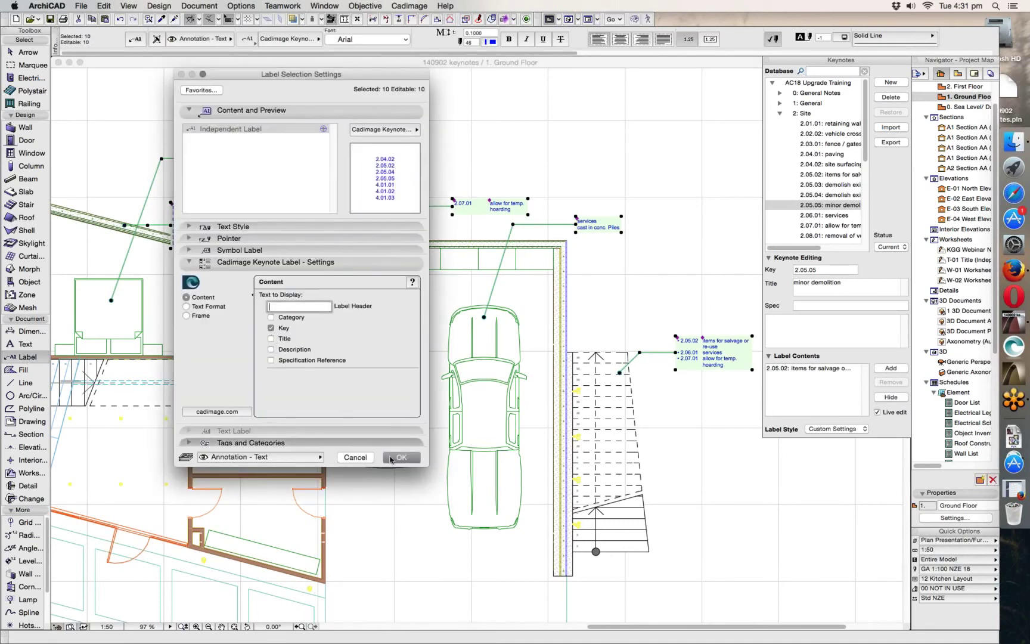
key(Escape)
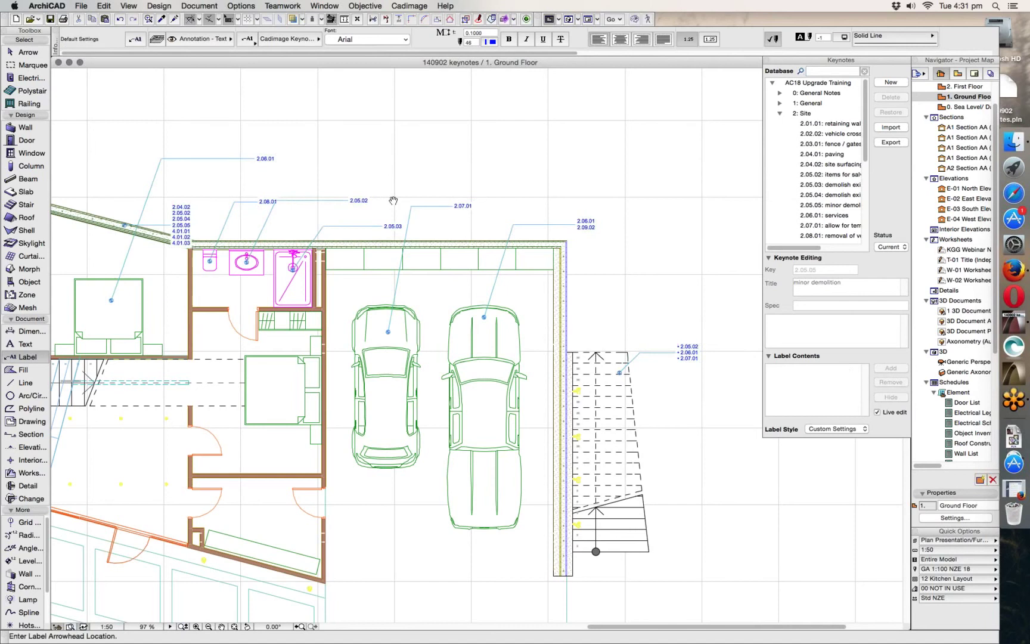
scroll(581, 278, left, 2)
scroll(581, 278, left, 8)
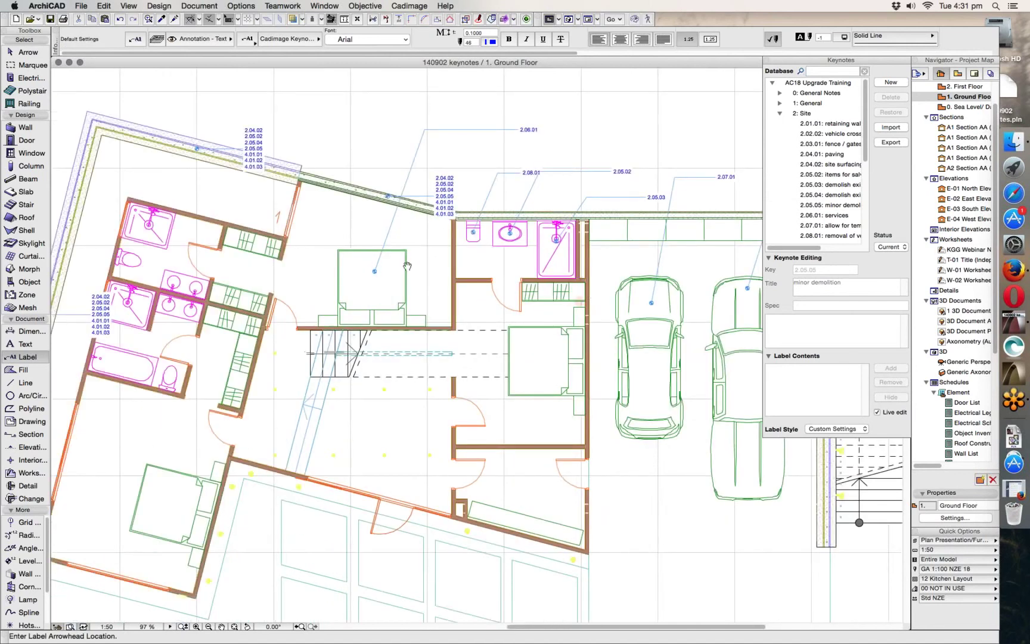
scroll(354, 261, right, 10)
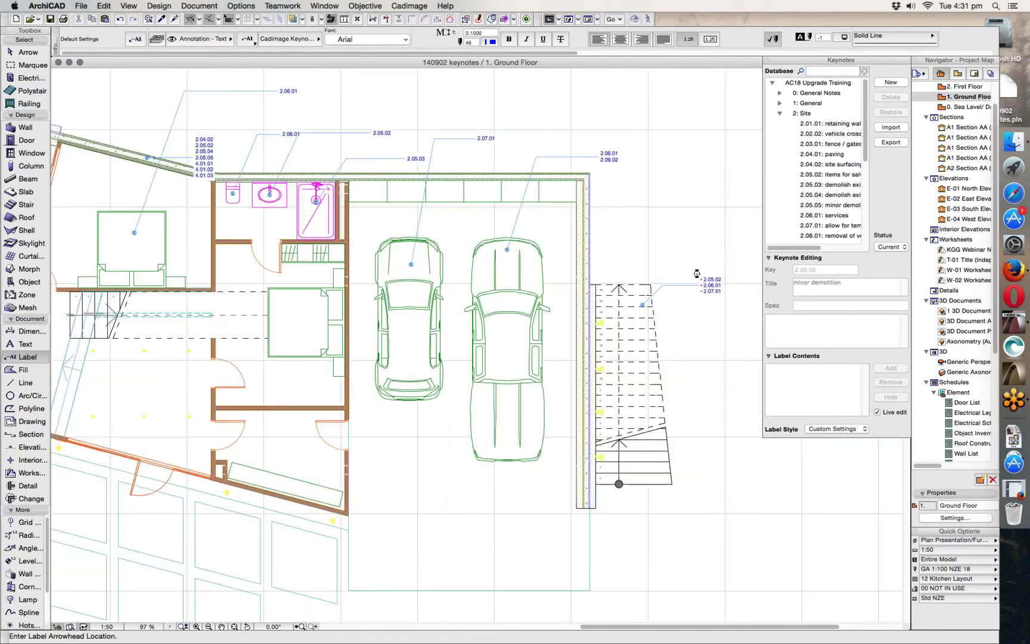
Reopen the KEY-01 Ground Floor Plan layout from the Layout Book
click(975, 73)
double_click(967, 120)
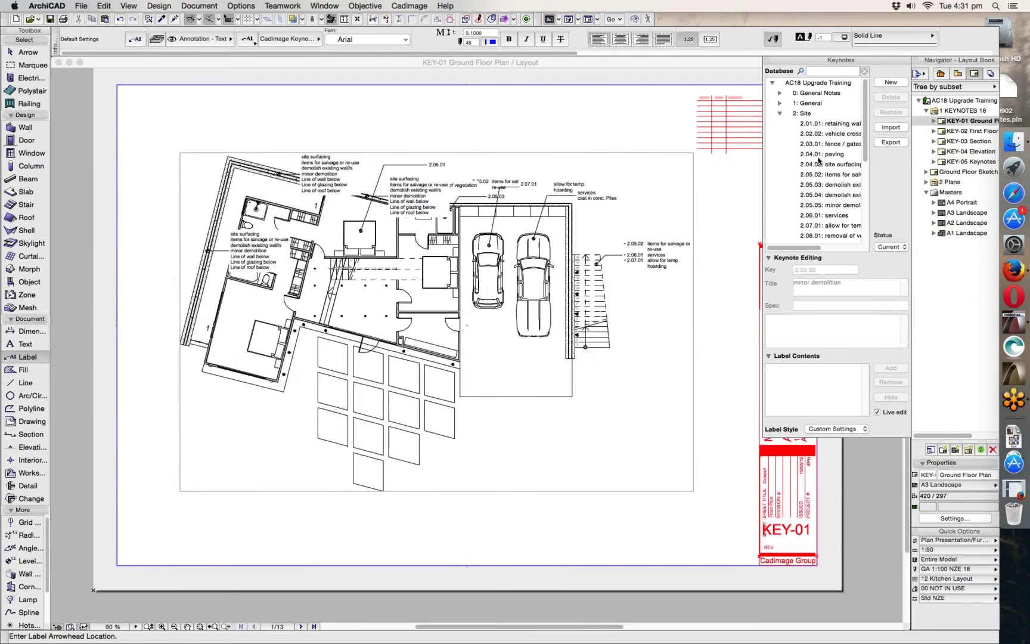
middle_drag(642, 309, 582, 309)
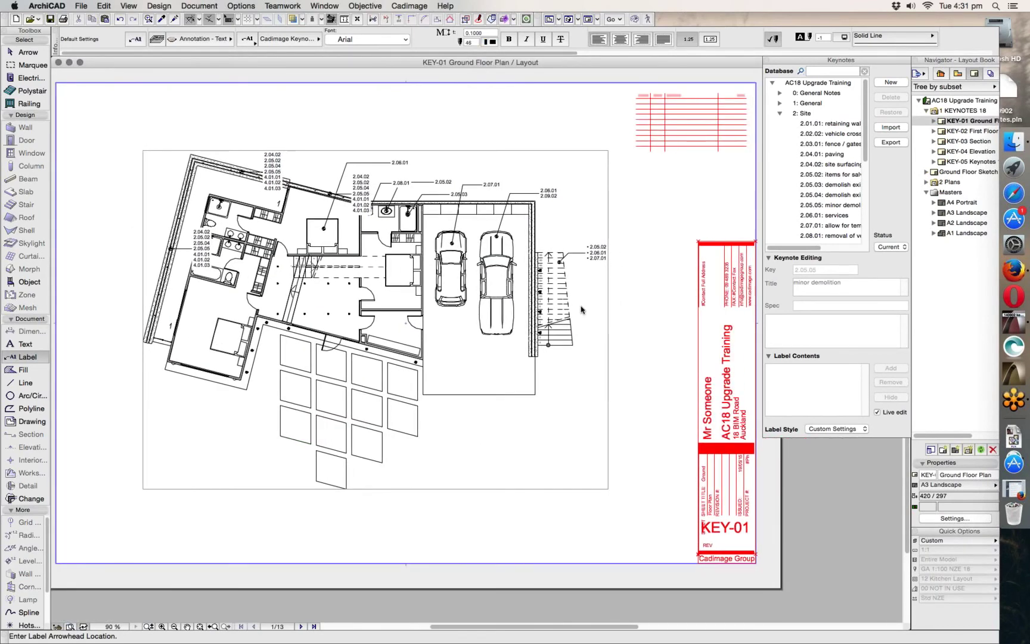
Create a Cadimage keynote schedule listing only the keynotes used on the current KEY-01 layout
click(404, 5)
mouse_move(443, 90)
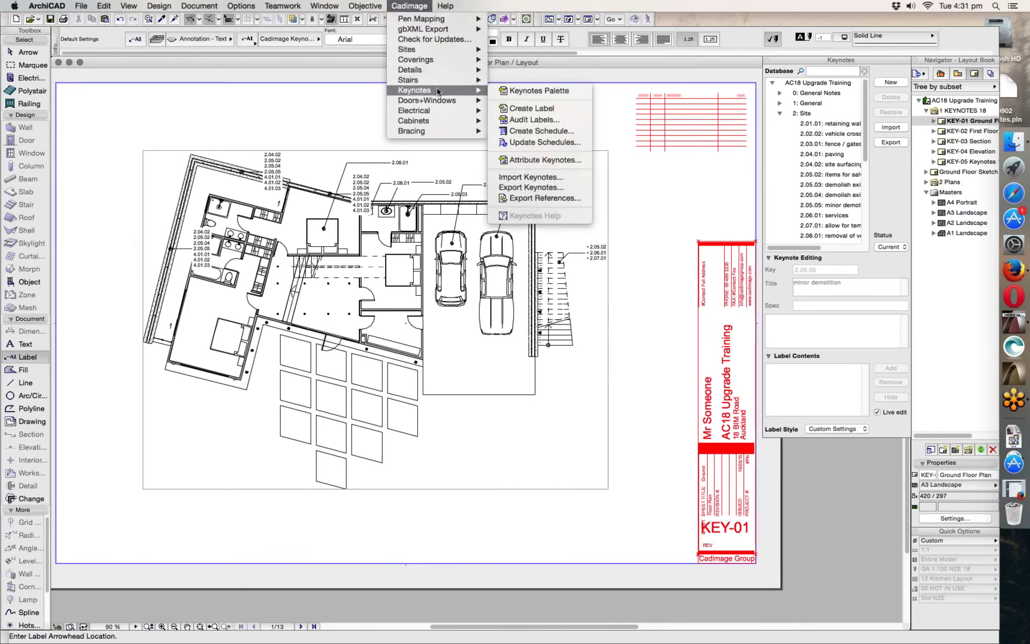
click(486, 152)
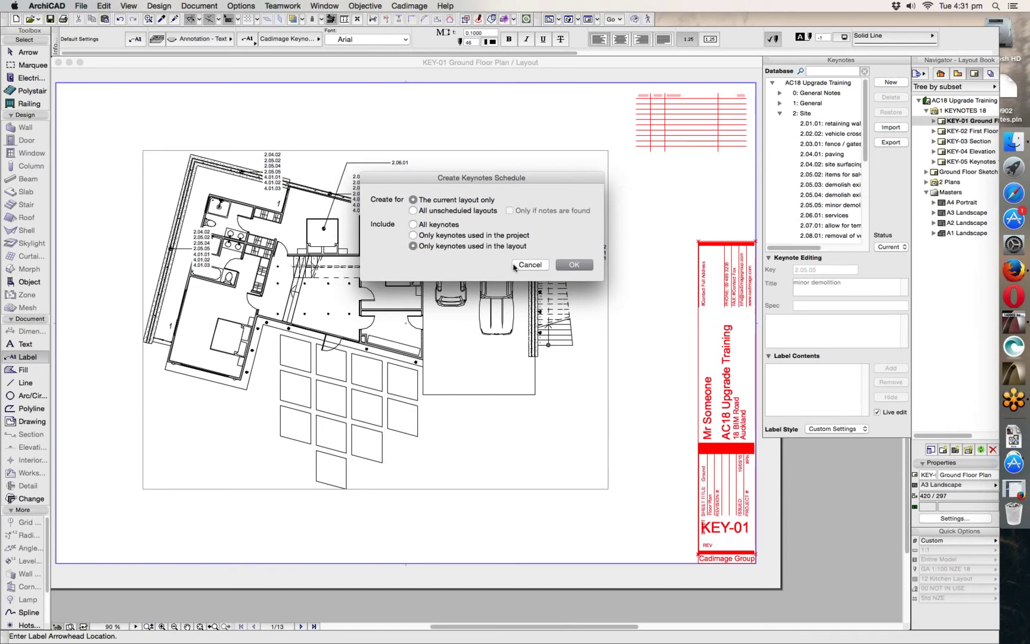
click(573, 265)
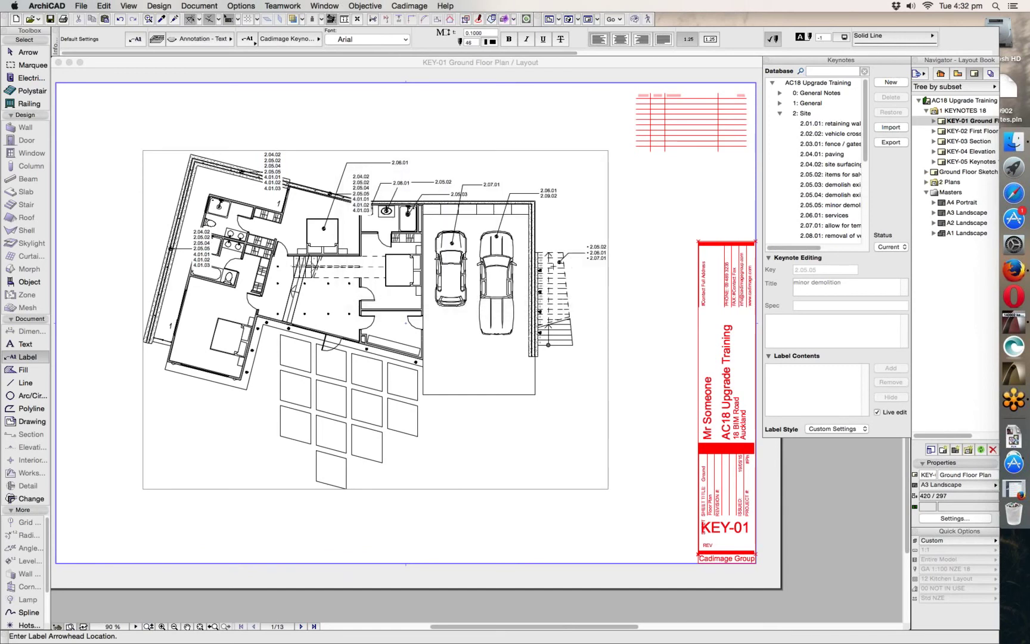
scroll(468, 281, left, 2)
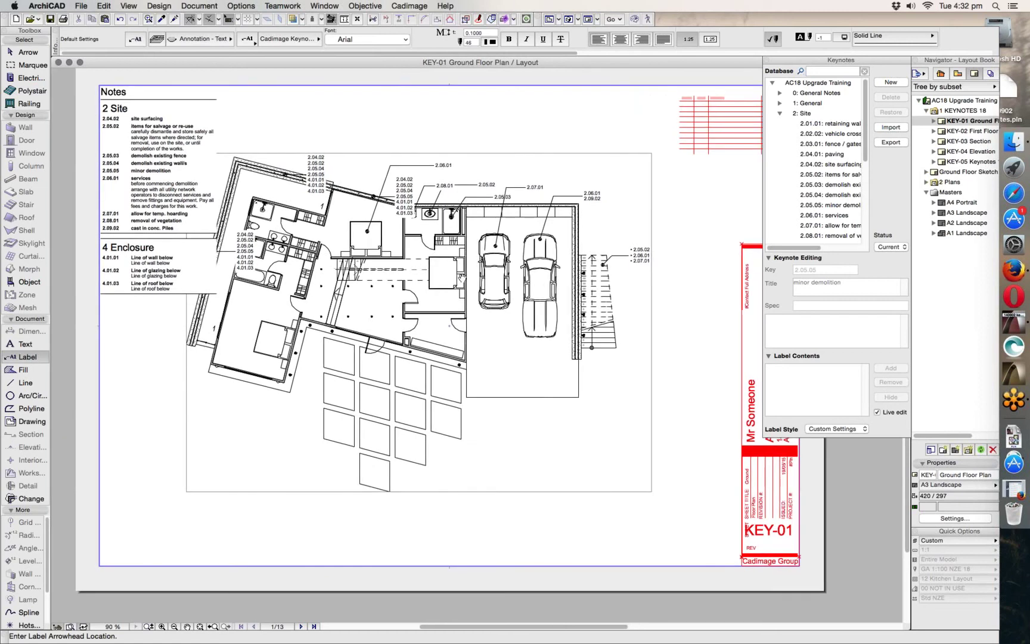
scroll(462, 277, left, 3)
Select the new Notes keynote schedule for editing
click(35, 54)
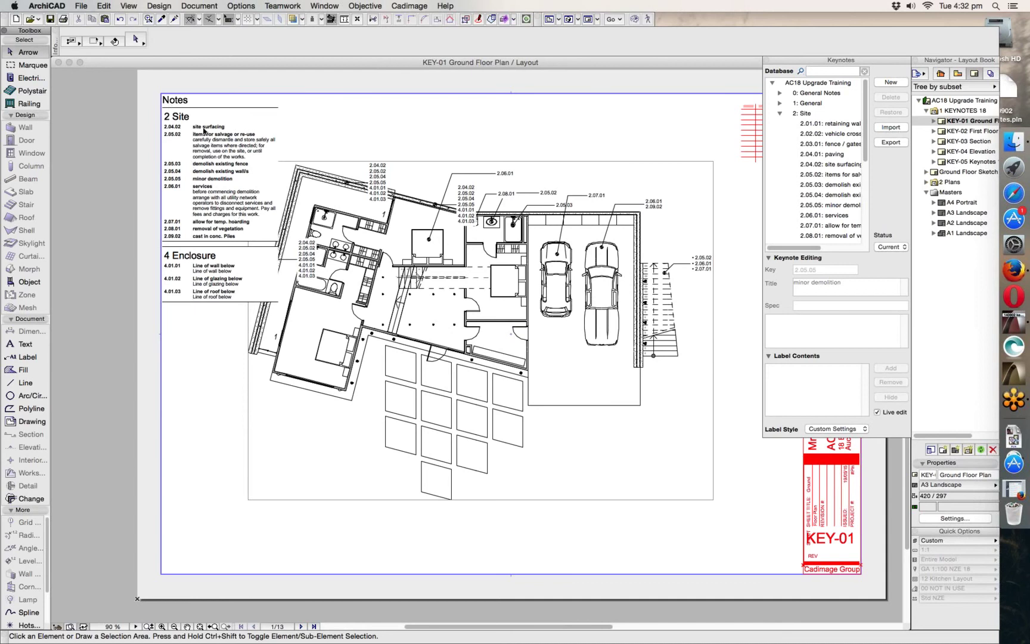
click(163, 98)
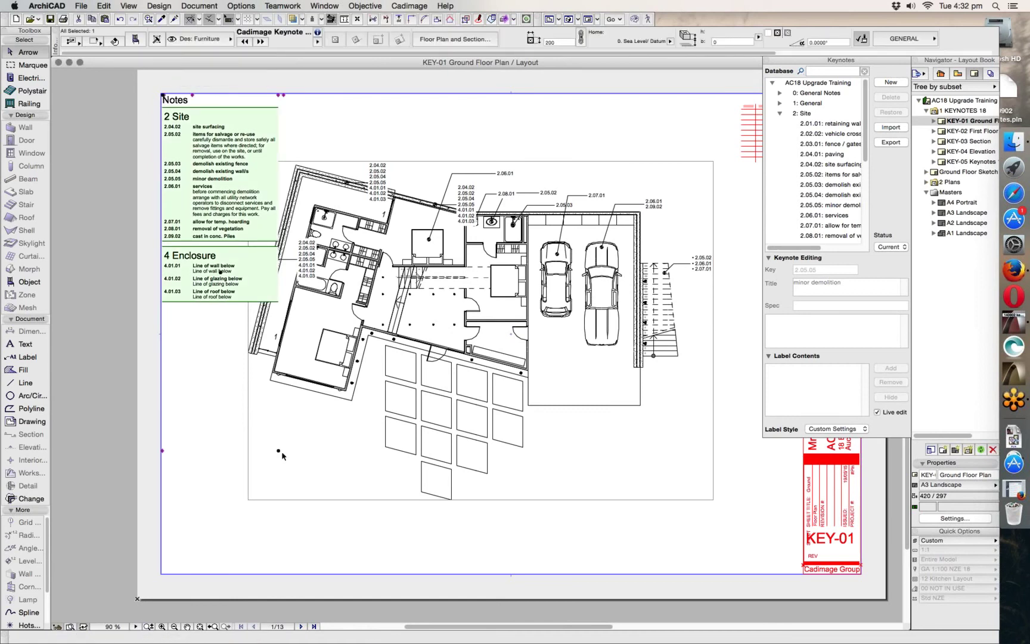
click(279, 452)
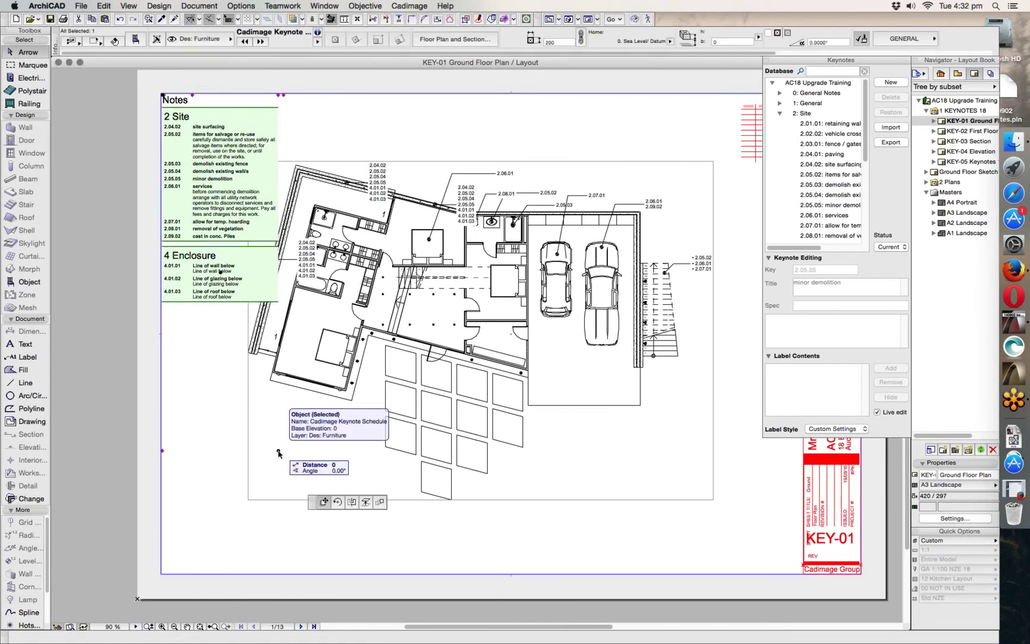
Stretch the Notes schedule's top edge to narrow its columns so descriptions rewrap
click(324, 501)
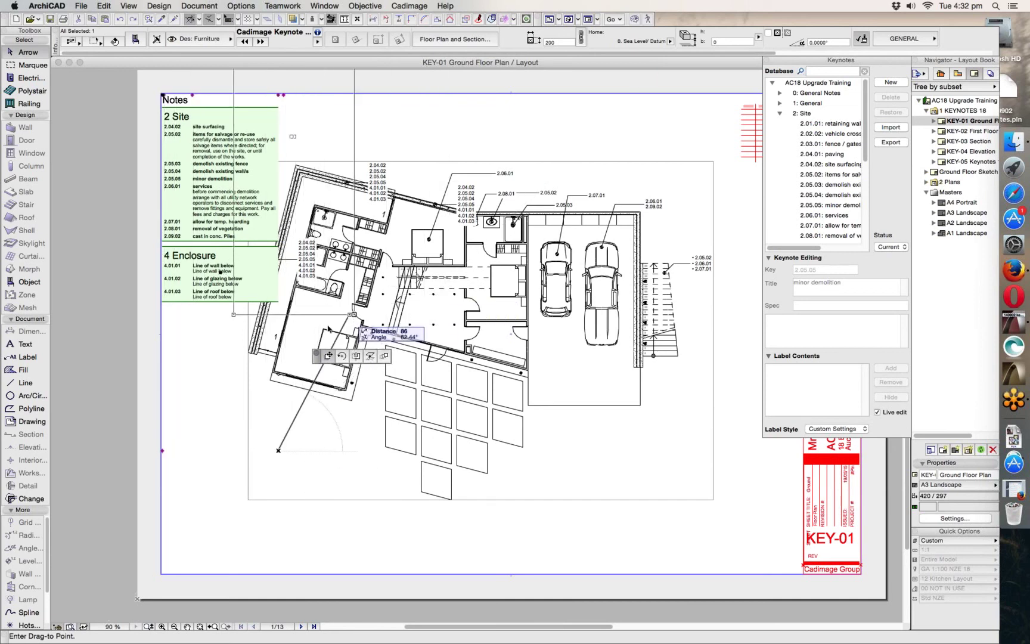
key(Escape)
click(283, 93)
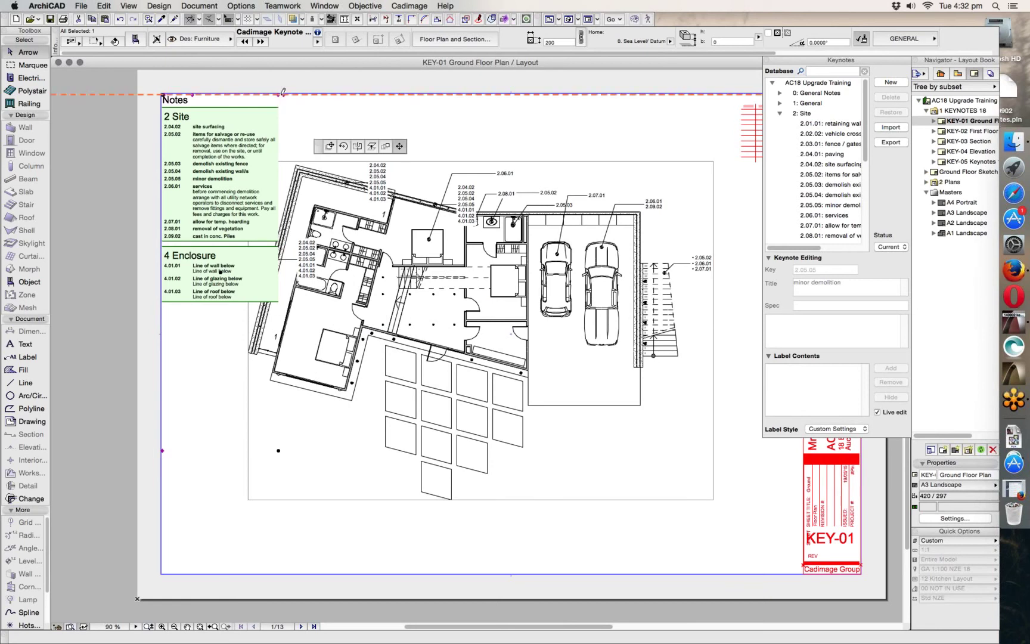
key(super+h)
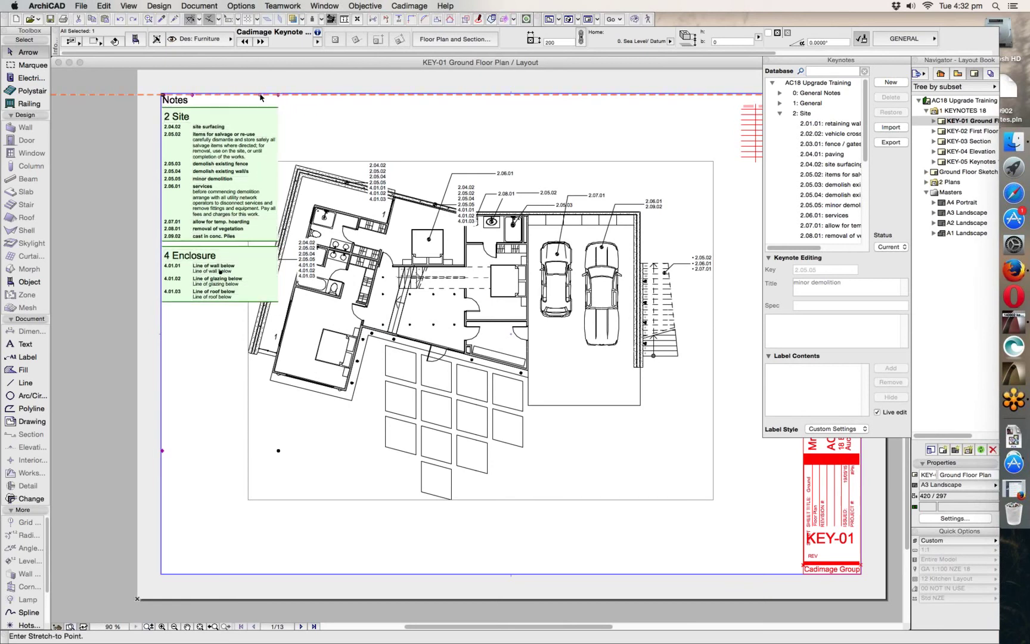
click(257, 95)
key(Escape)
click(278, 95)
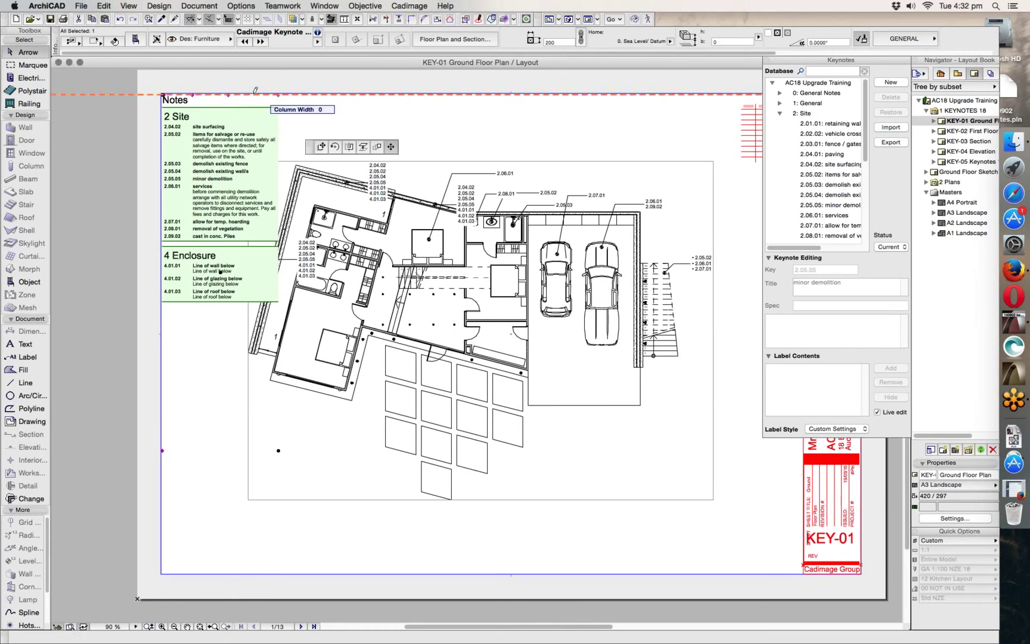
click(310, 108)
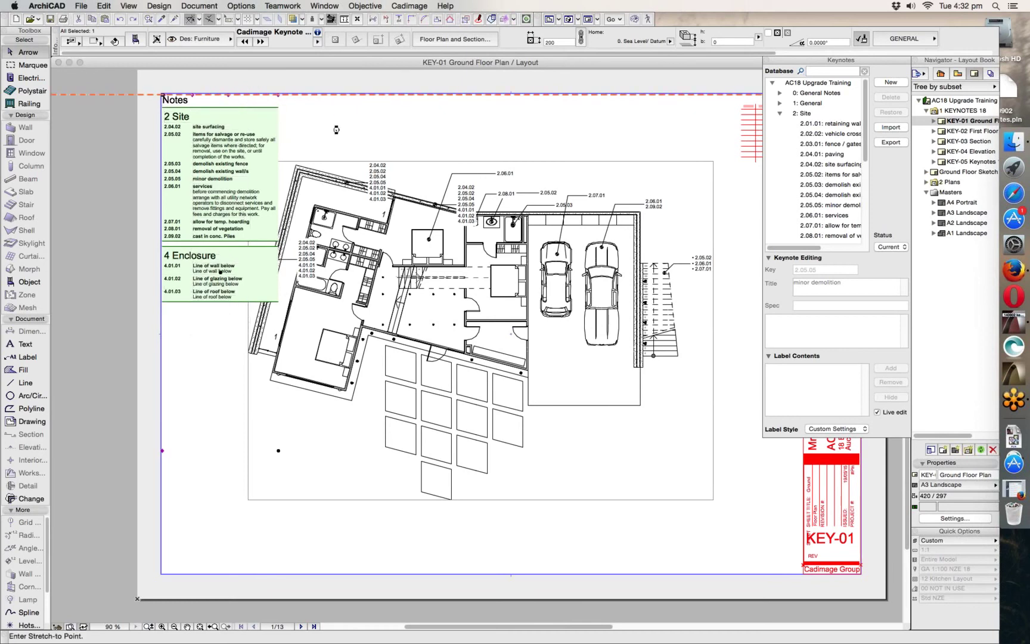
click(336, 129)
click(344, 123)
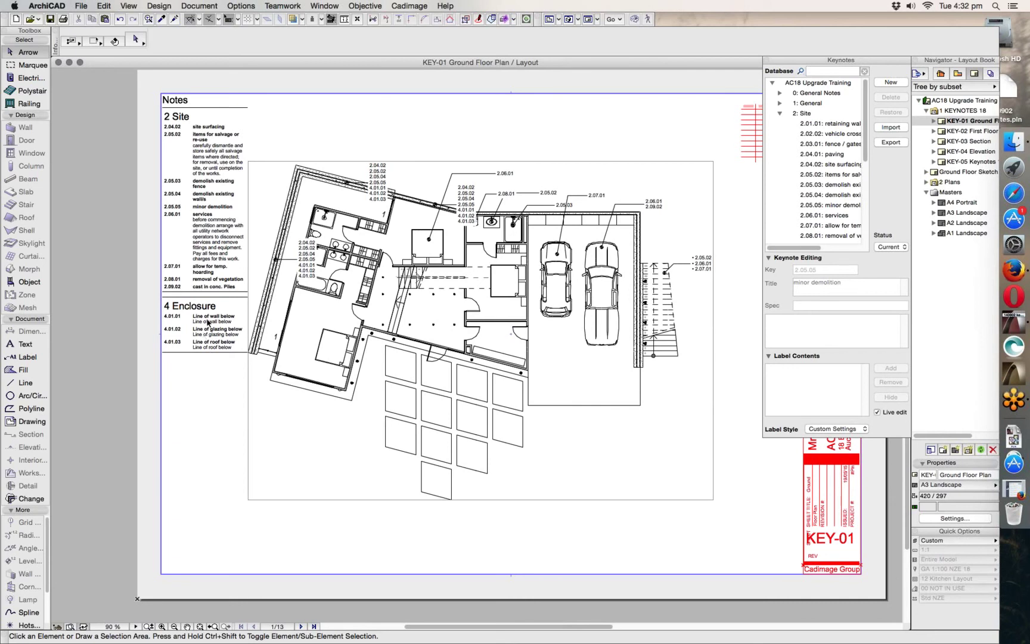
Open the Object Selection Settings of the Notes keynote schedule
click(164, 98)
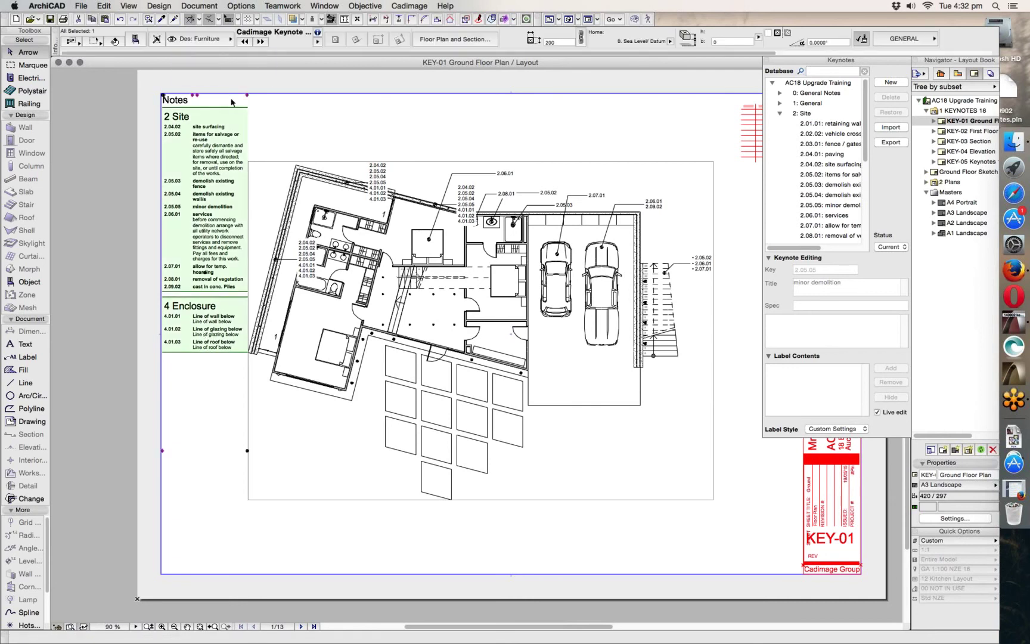
click(136, 39)
double_click(204, 272)
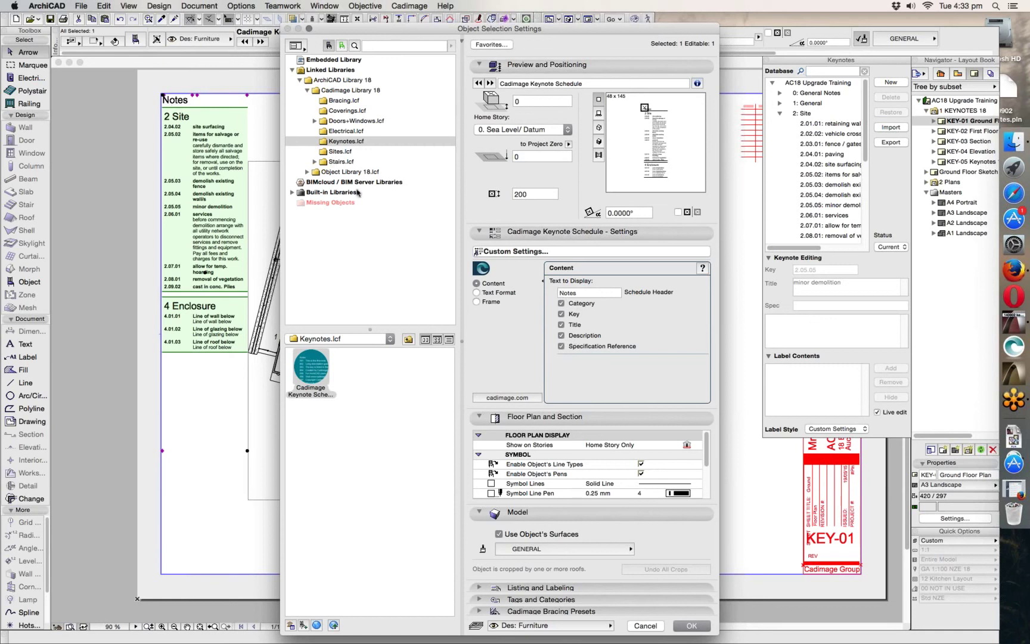
click(477, 292)
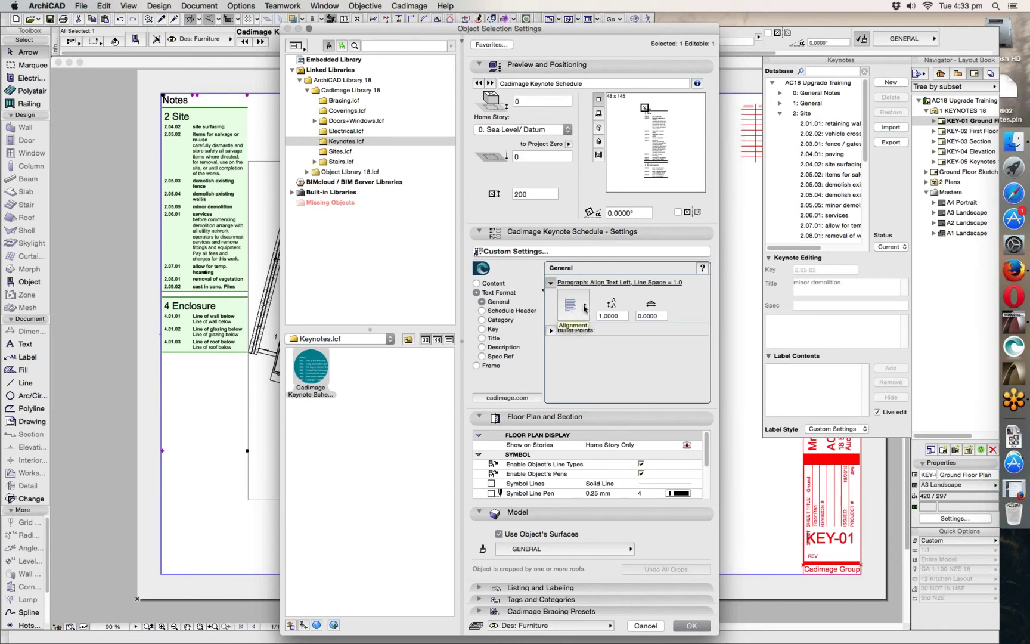
click(483, 311)
click(481, 320)
click(481, 329)
click(481, 338)
click(482, 347)
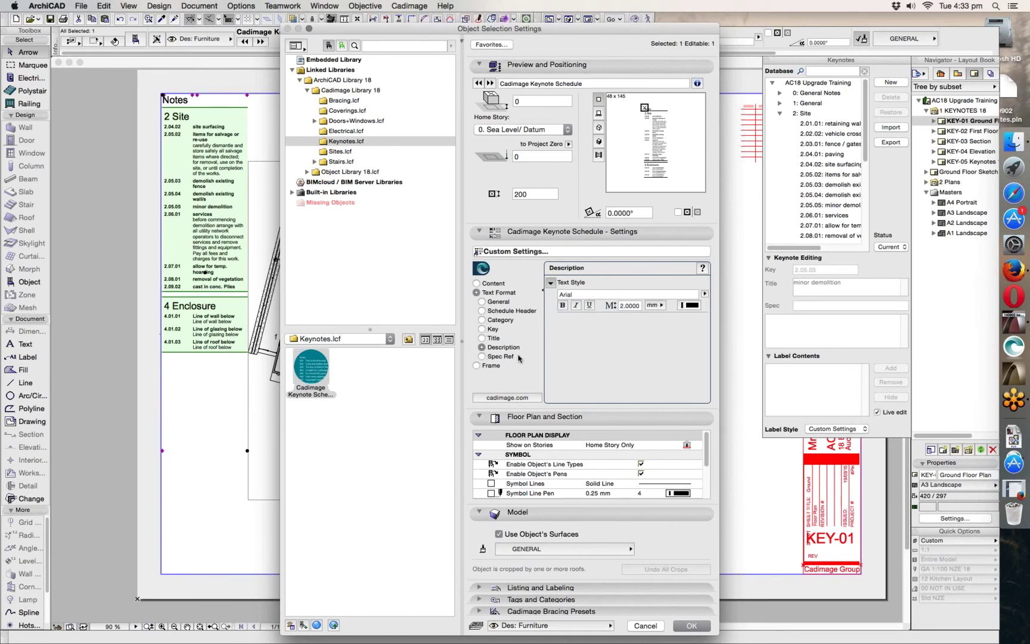
click(482, 356)
click(477, 365)
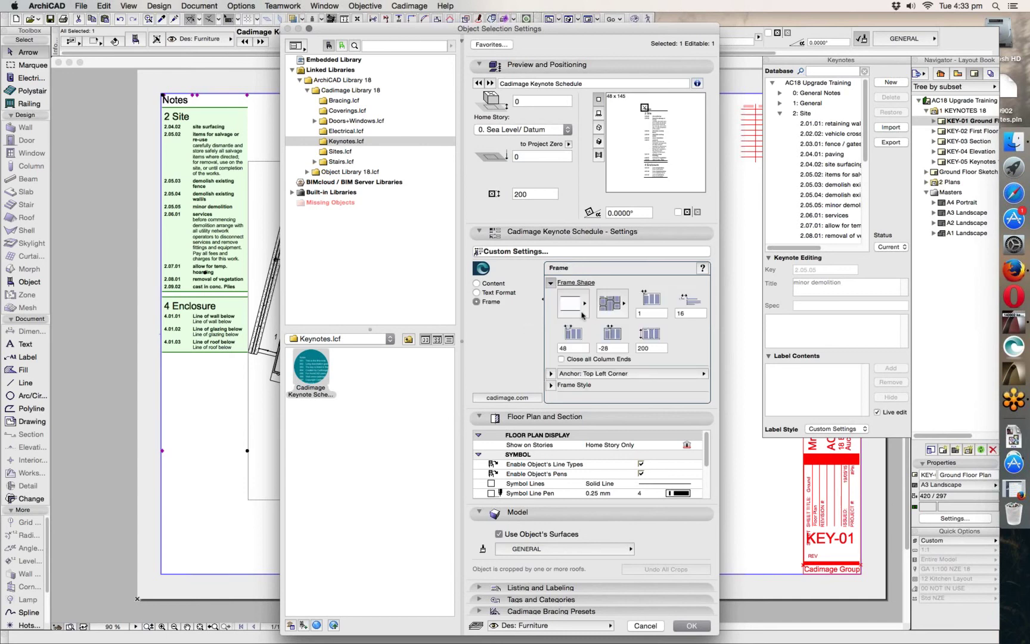
click(570, 307)
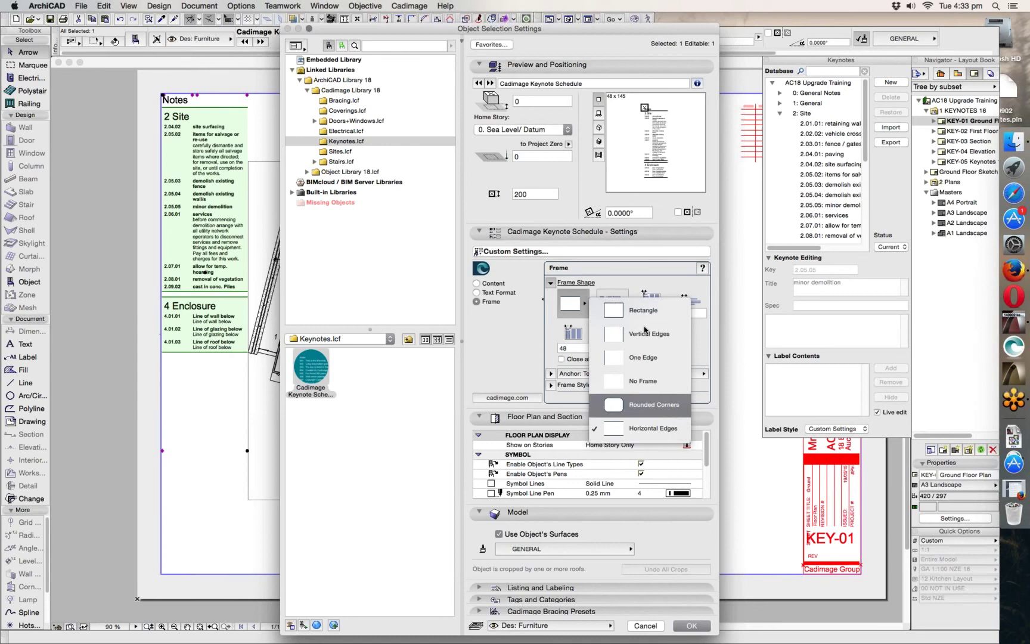
click(623, 304)
click(622, 304)
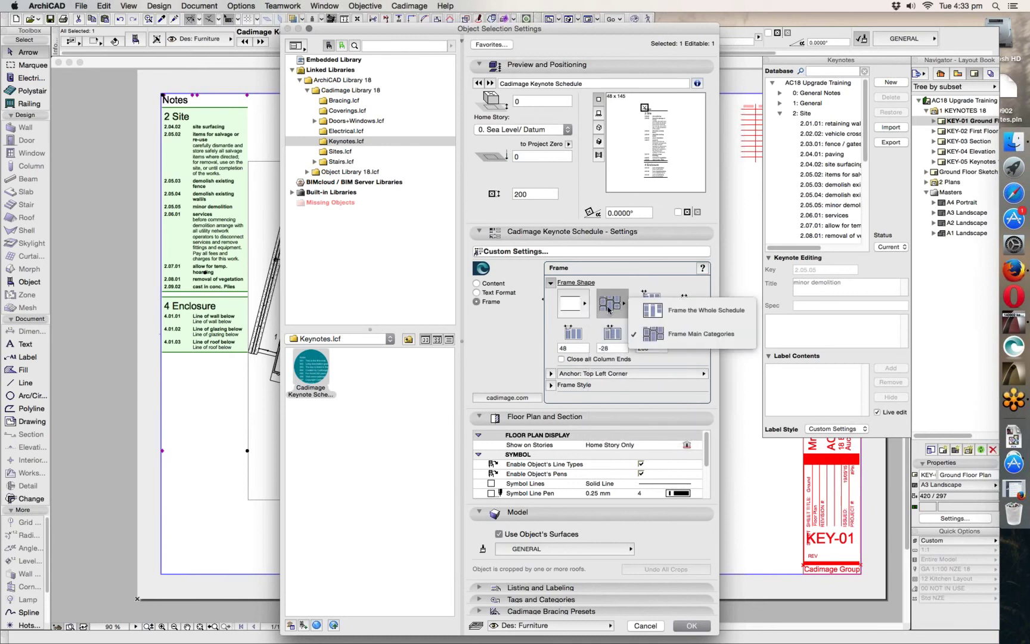
click(612, 309)
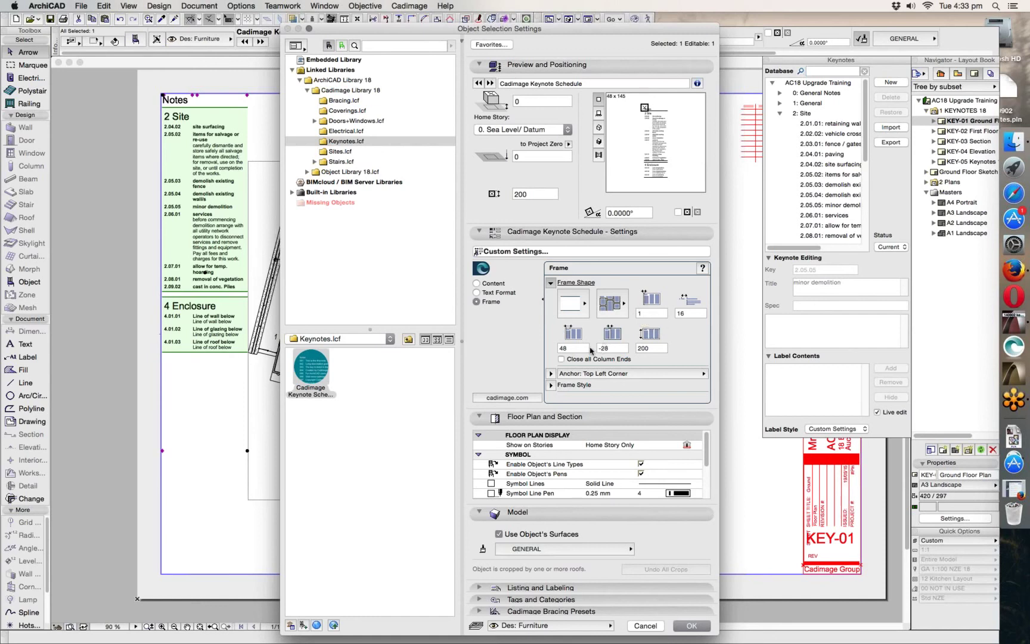
click(552, 375)
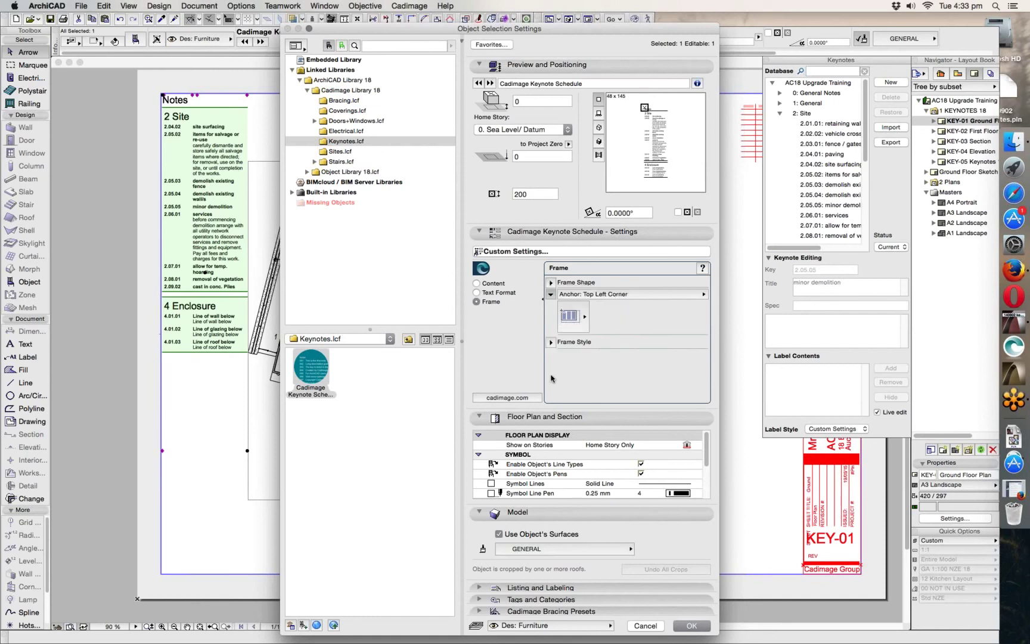
click(552, 342)
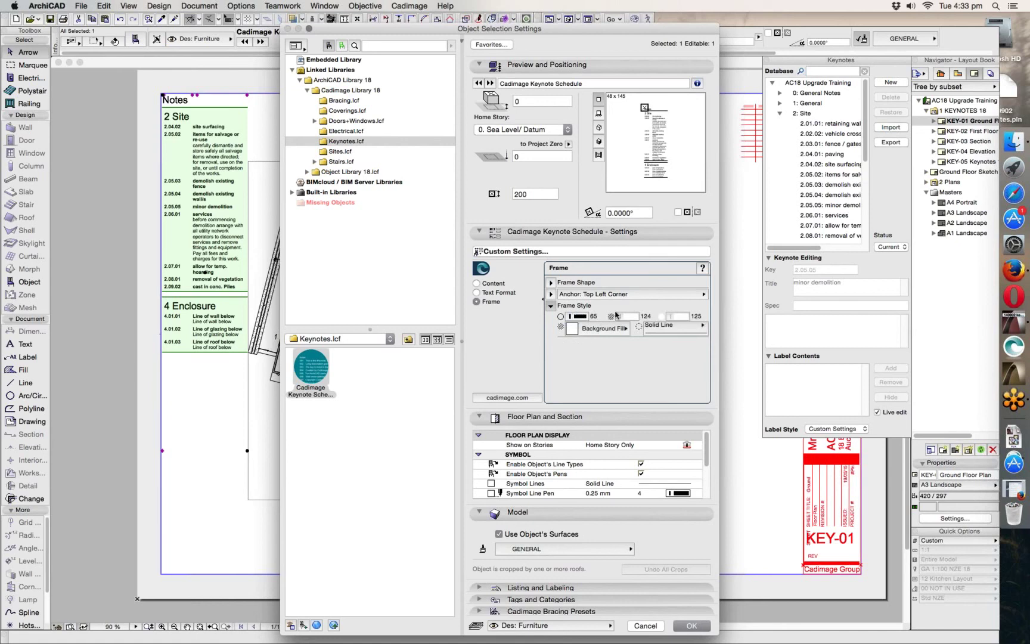
click(479, 284)
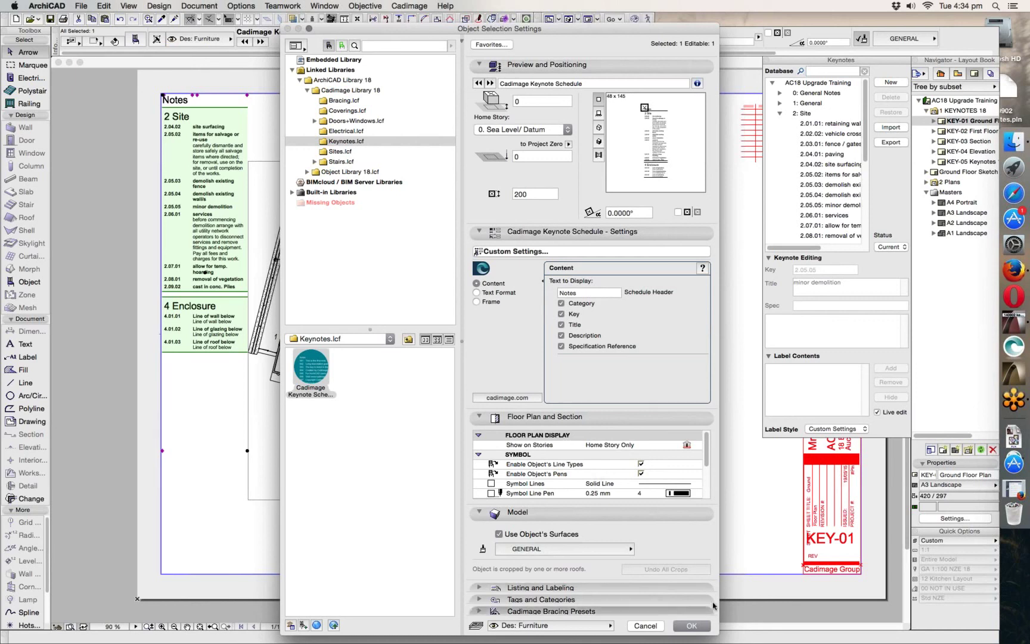
click(646, 626)
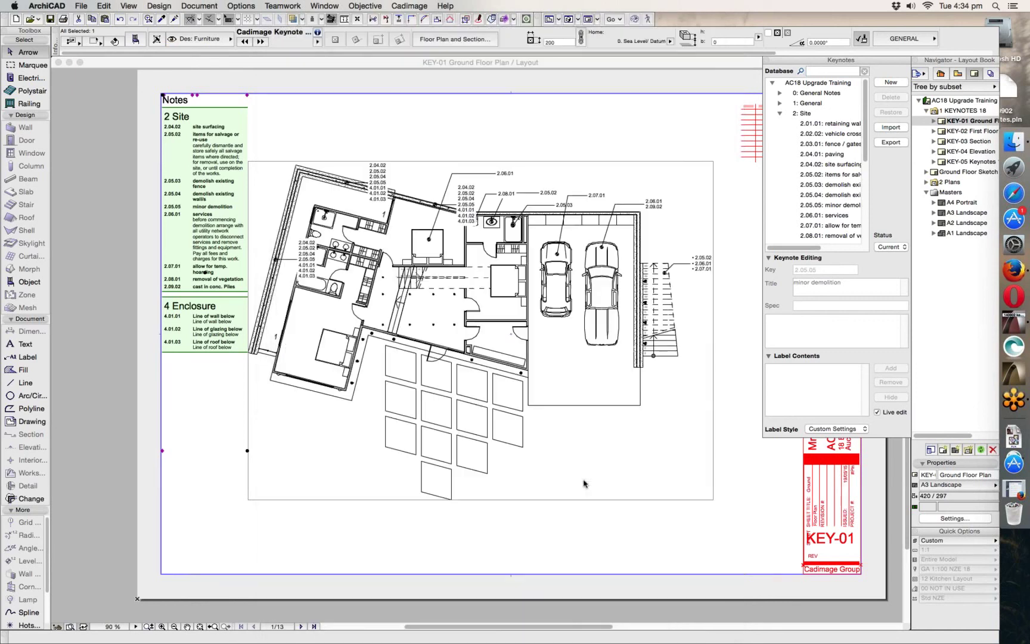
click(374, 522)
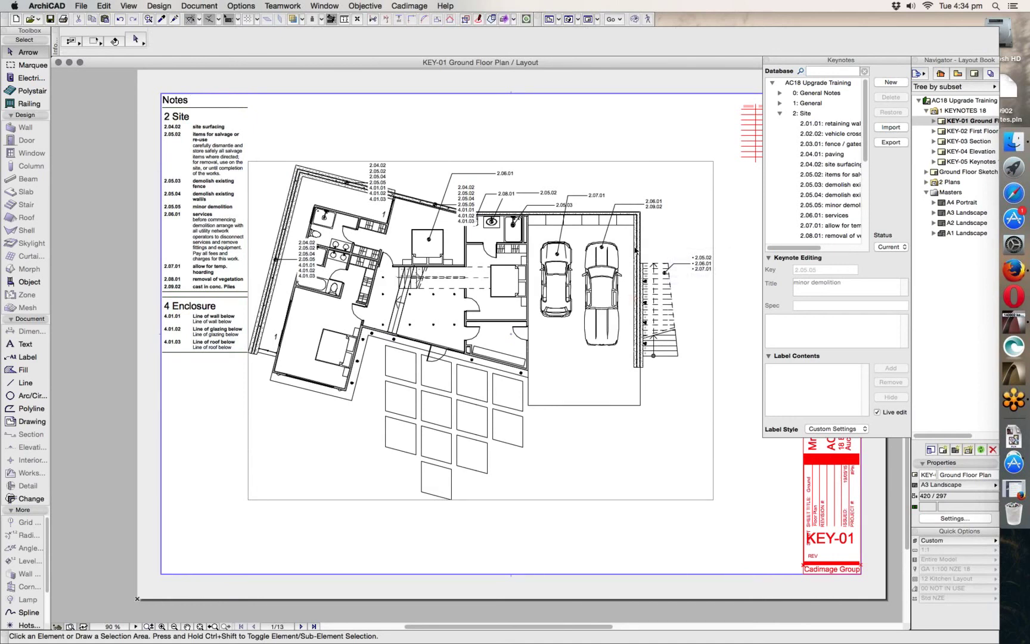
Open the KEY-05 Keynotes 18 layout and bring the whole sheet into view
click(522, 161)
click(958, 160)
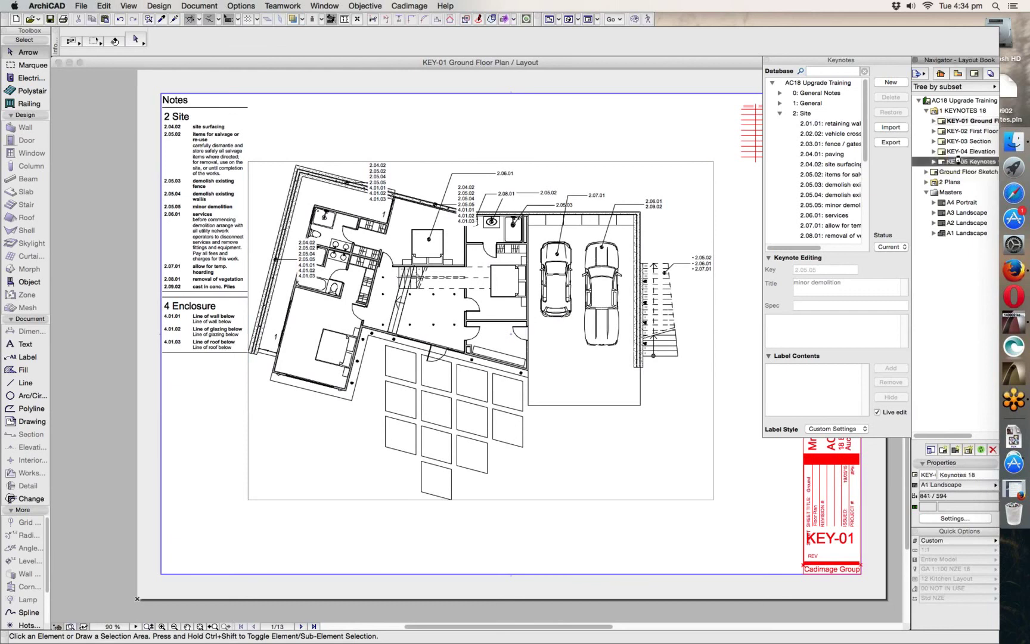
double_click(958, 160)
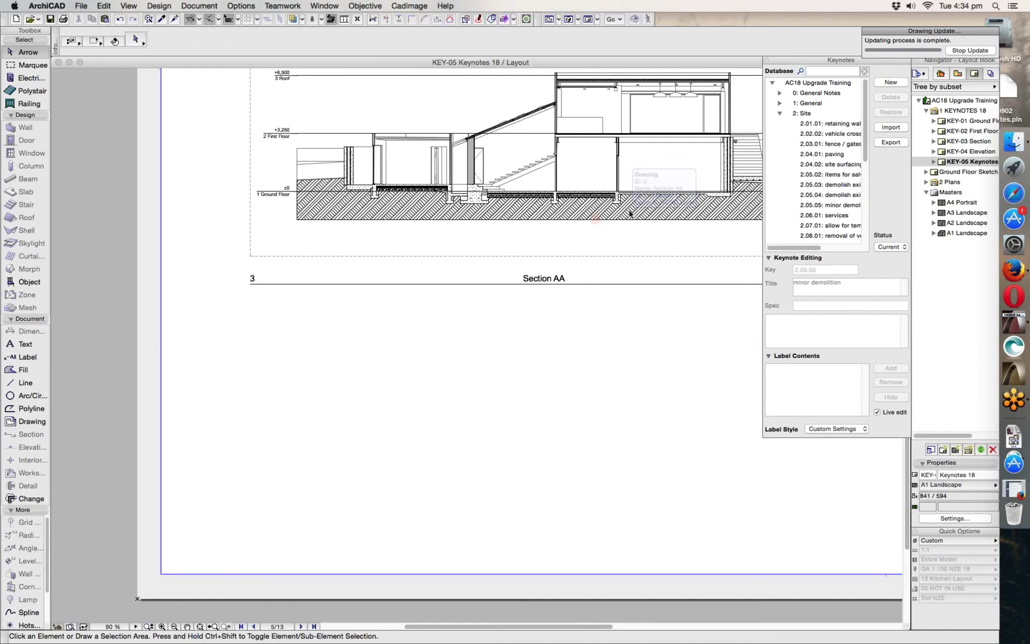
scroll(630, 213, up, 3)
scroll(530, 284, right, 4)
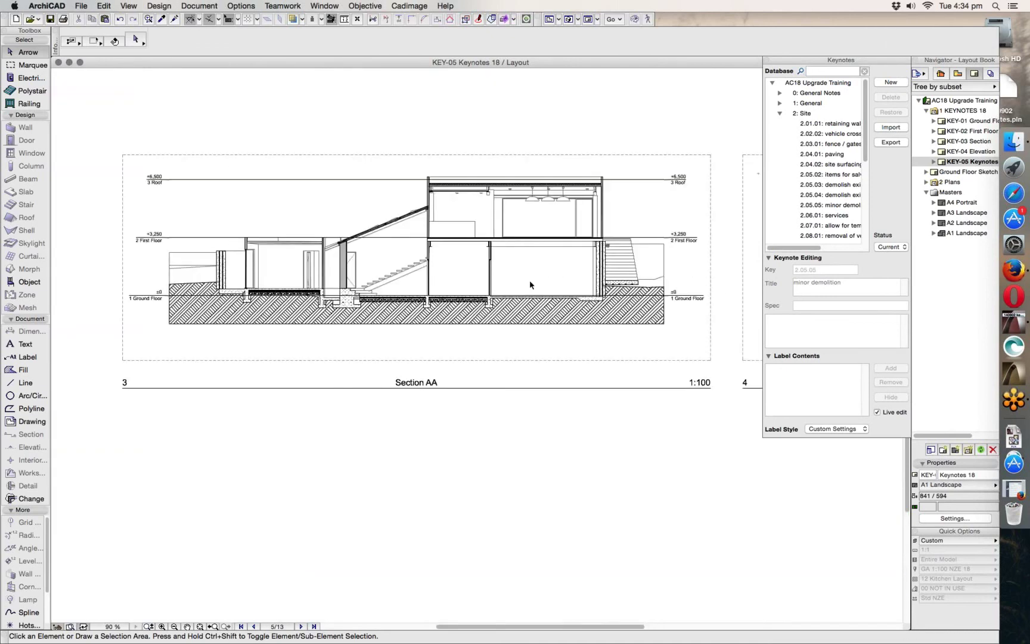
scroll(530, 285, down, 5)
middle_drag(530, 284, 372, 362)
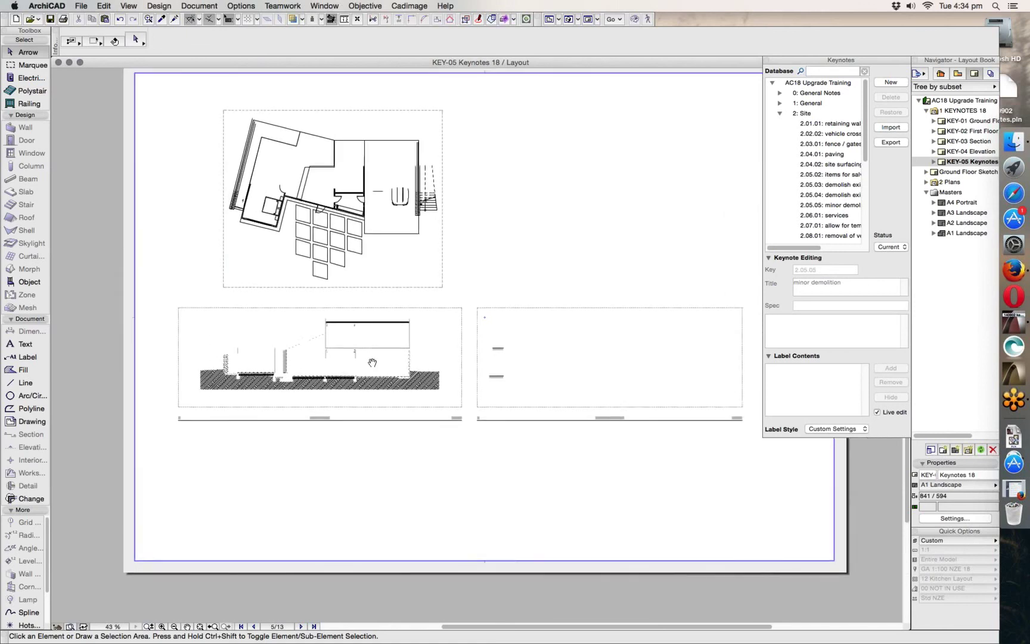
Create a Cadimage keynote schedule on KEY-05 with only keynotes used in the project
click(409, 6)
mouse_move(444, 91)
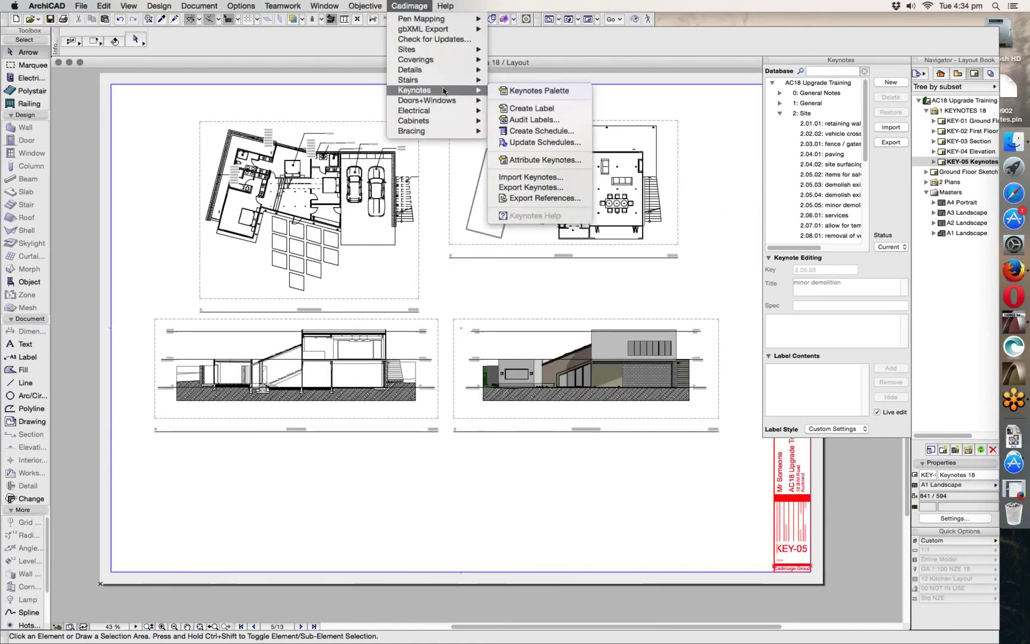
click(540, 130)
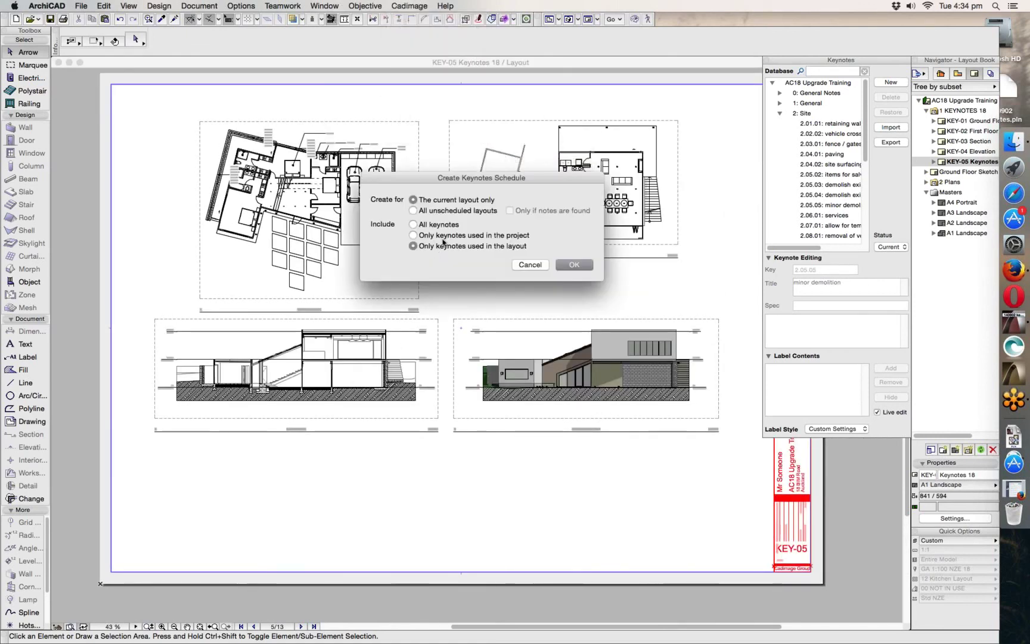
click(412, 236)
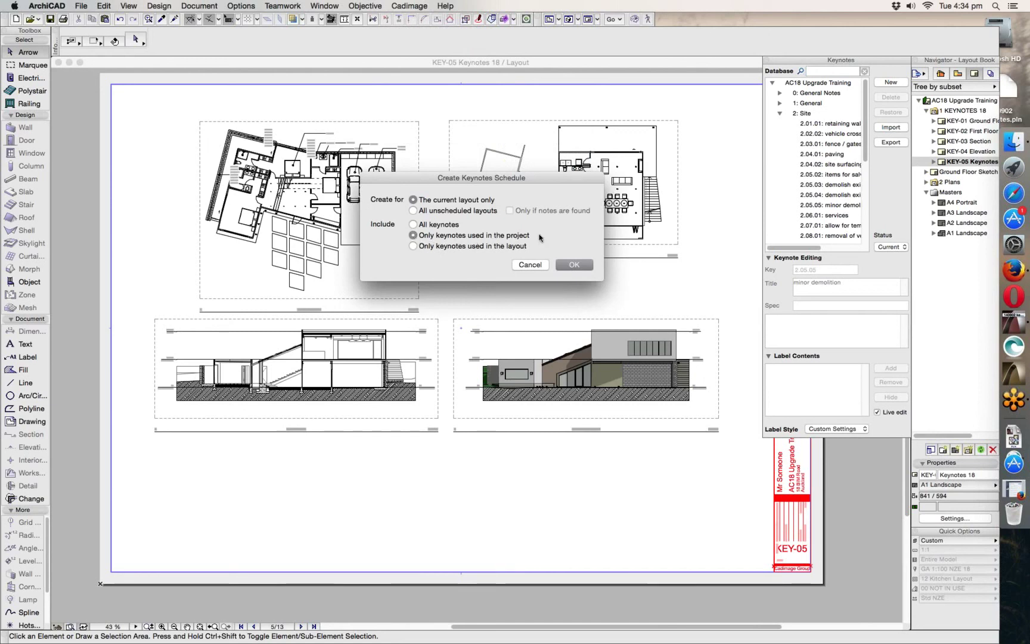
click(575, 265)
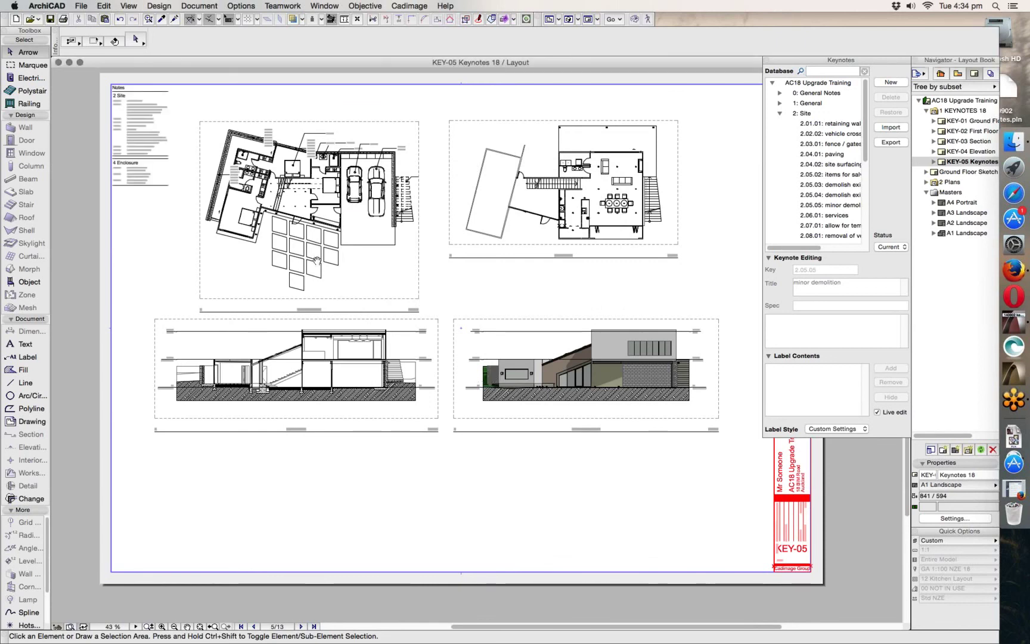
Move around the KEY-05 sheet to inspect the new Notes schedule's 2 Site and 4 Enclosure entries
middle_drag(316, 260, 587, 380)
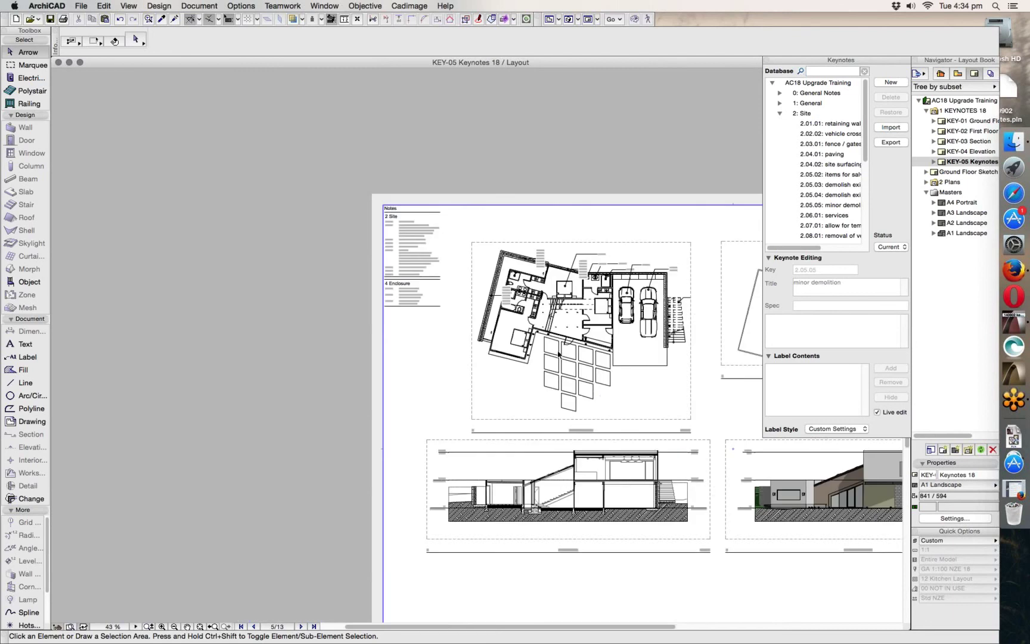
scroll(430, 282, up, 3)
scroll(431, 282, up, 3)
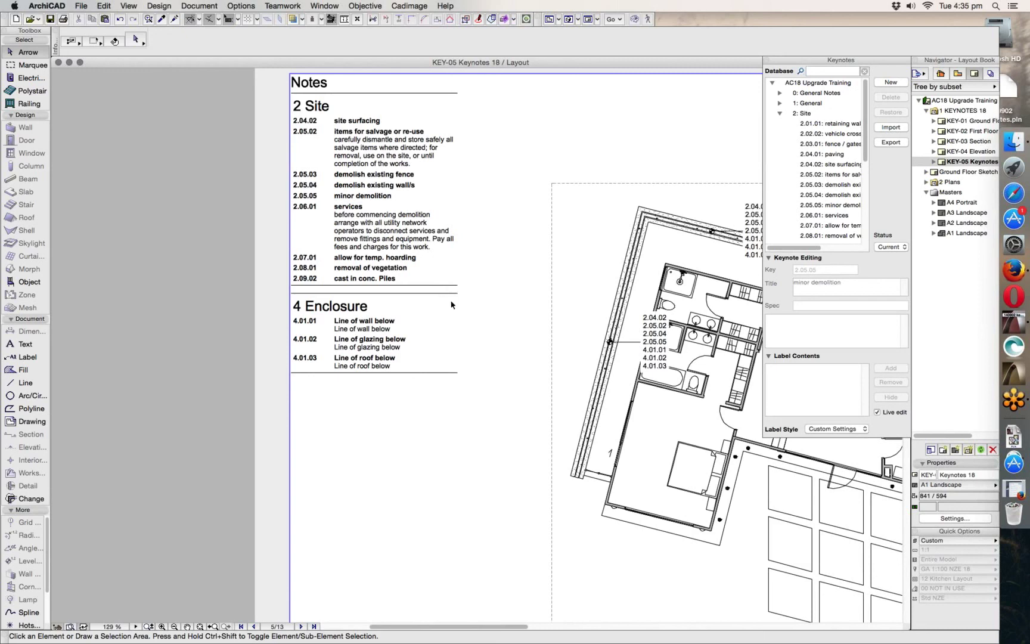
scroll(511, 345, down, 5)
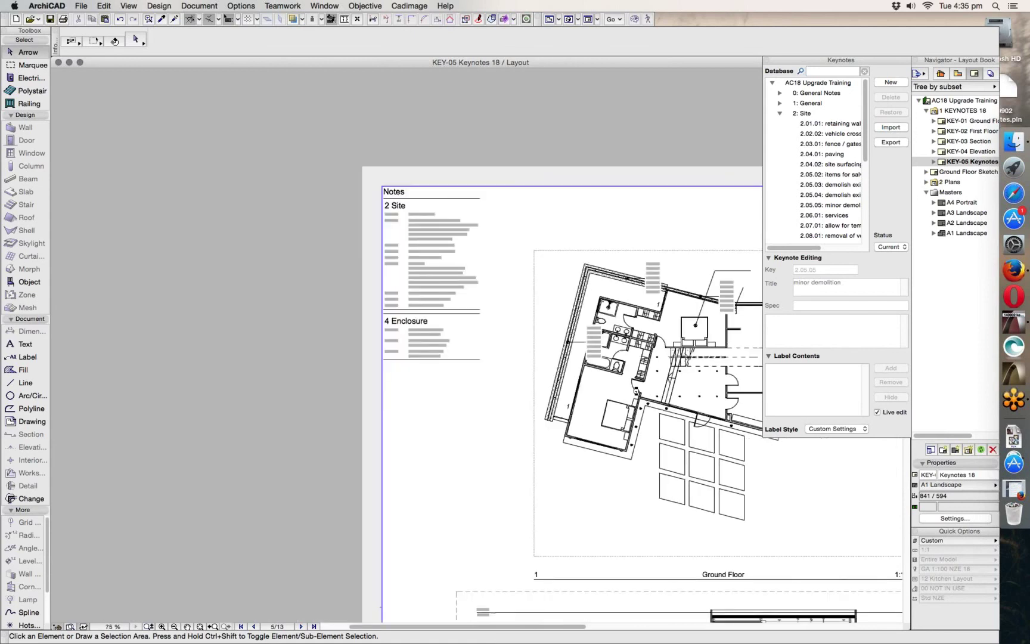
scroll(580, 314, down, 2)
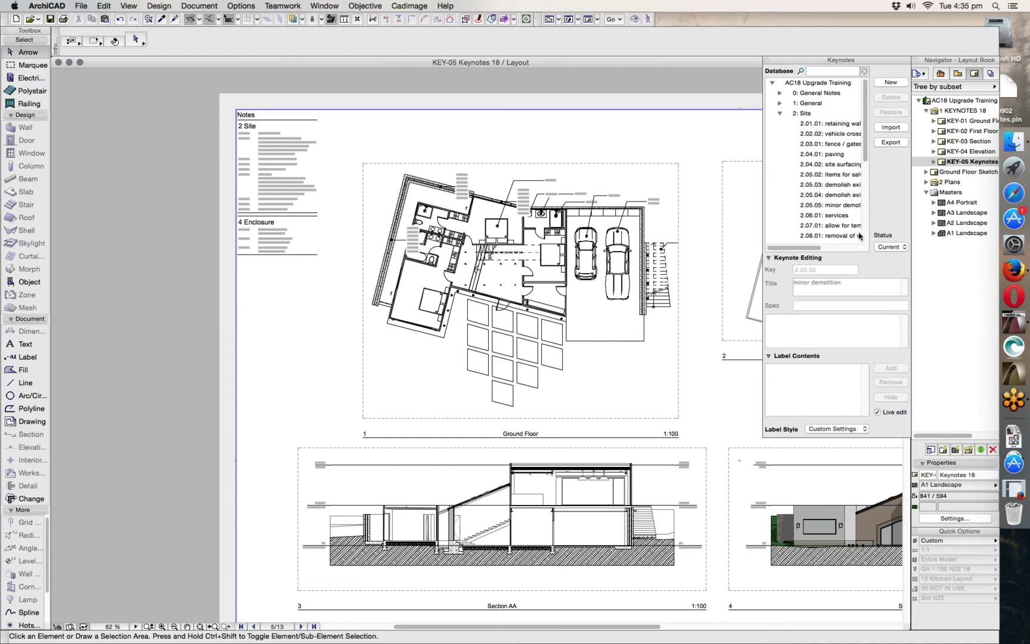
click(941, 73)
Open the 1. Ground Floor plan from the Project Map and scroll the Keynotes palette list
double_click(964, 107)
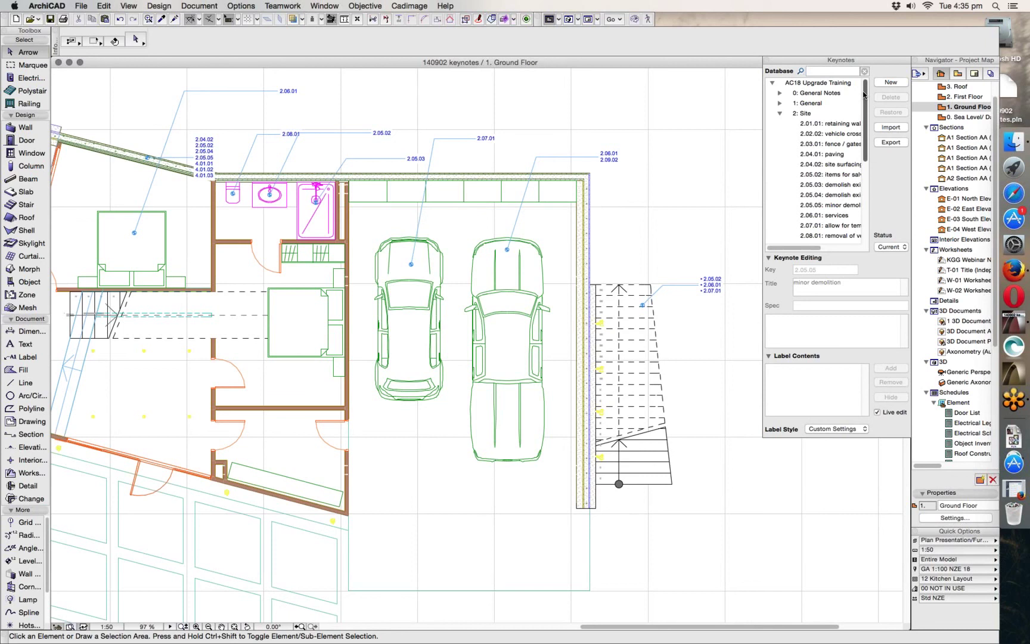
drag(864, 95, 867, 190)
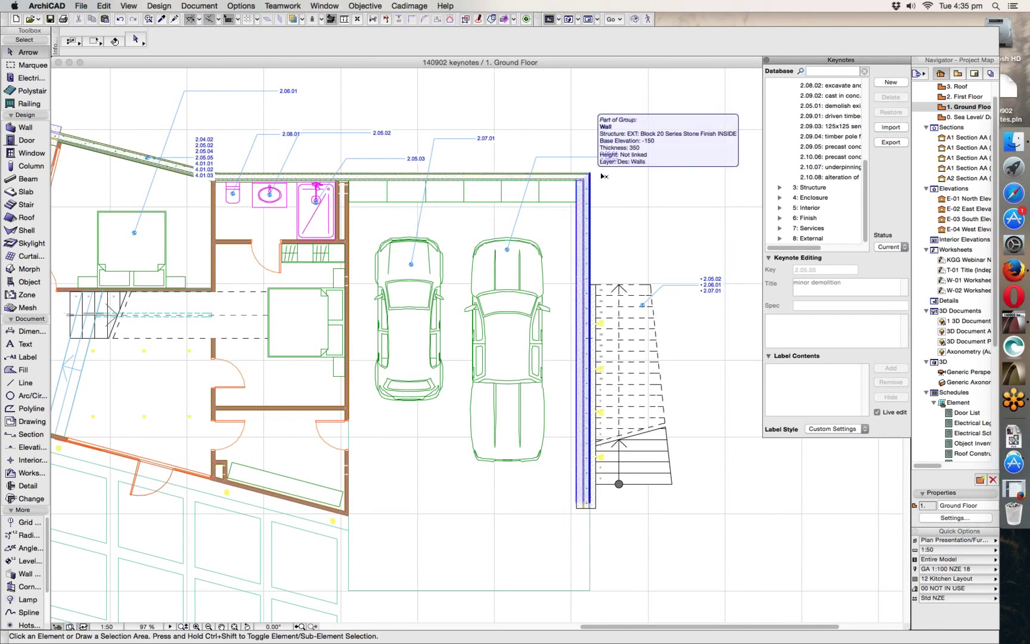
click(891, 143)
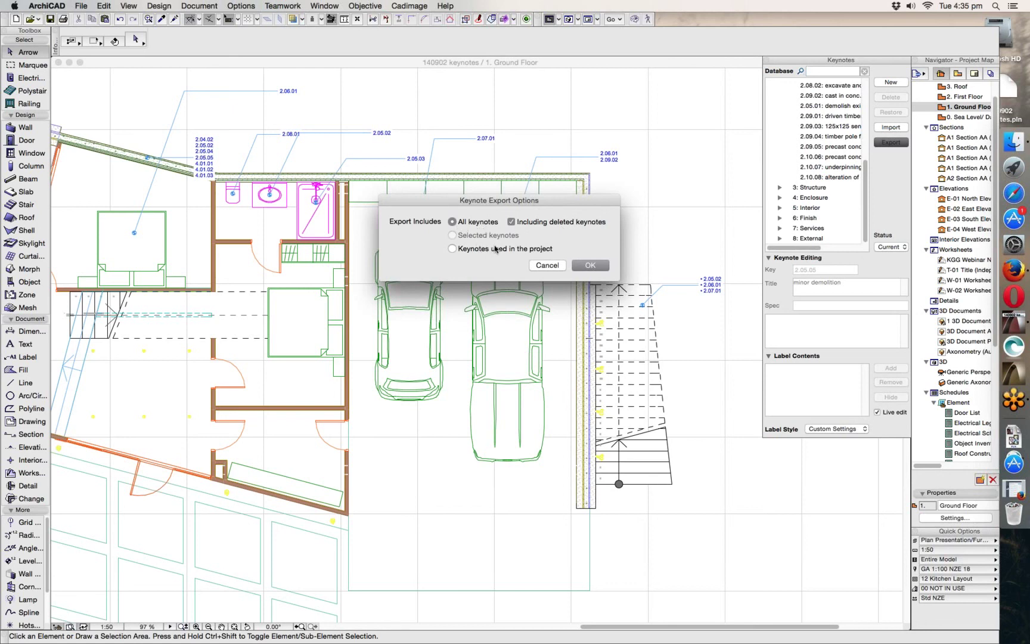
click(591, 266)
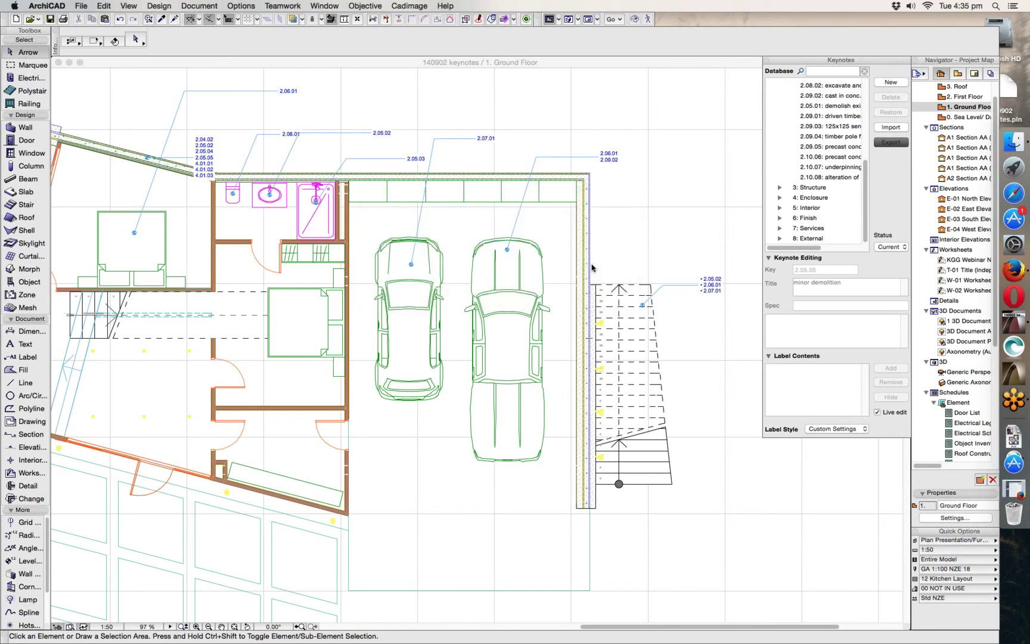
click(528, 228)
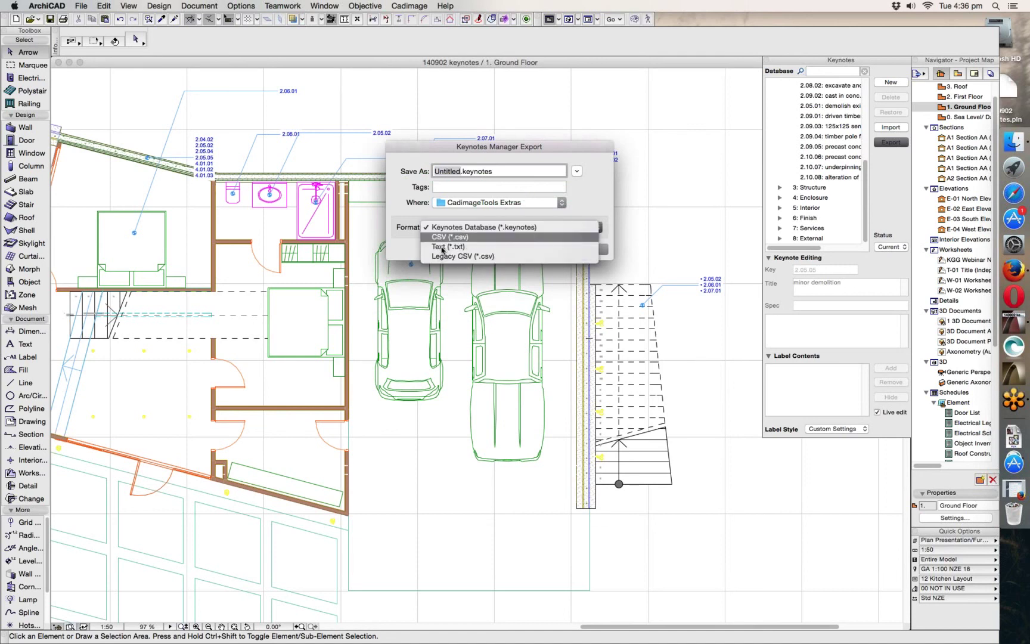
click(408, 245)
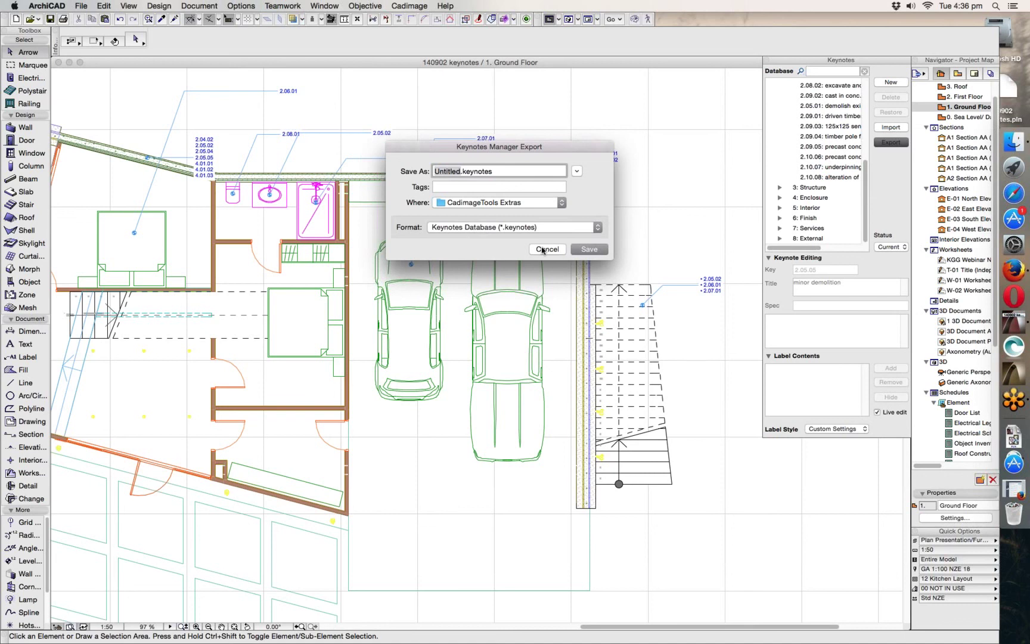
click(547, 249)
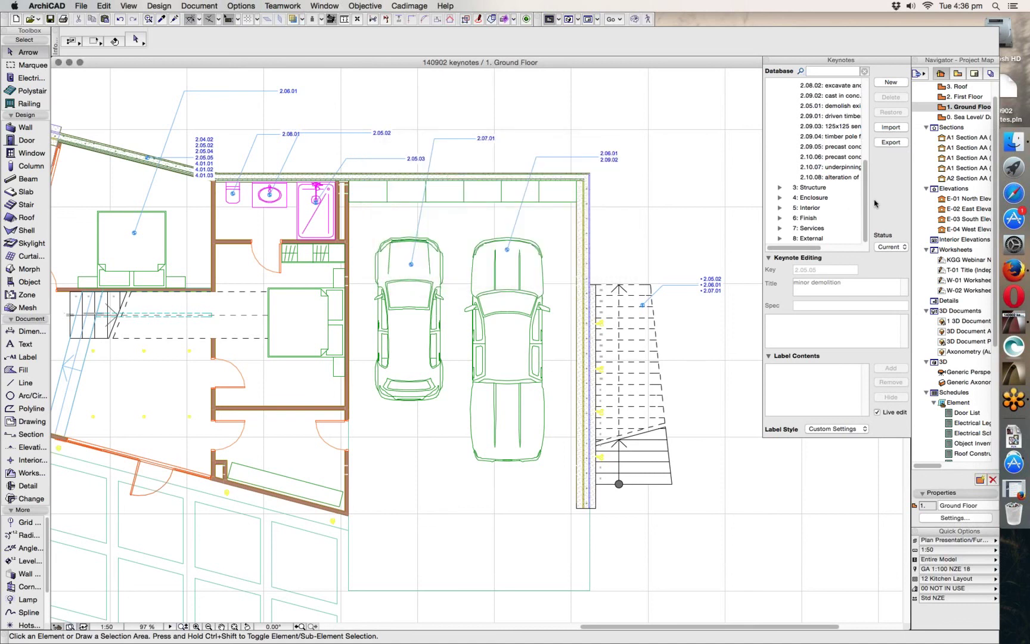
drag(869, 206, 826, 118)
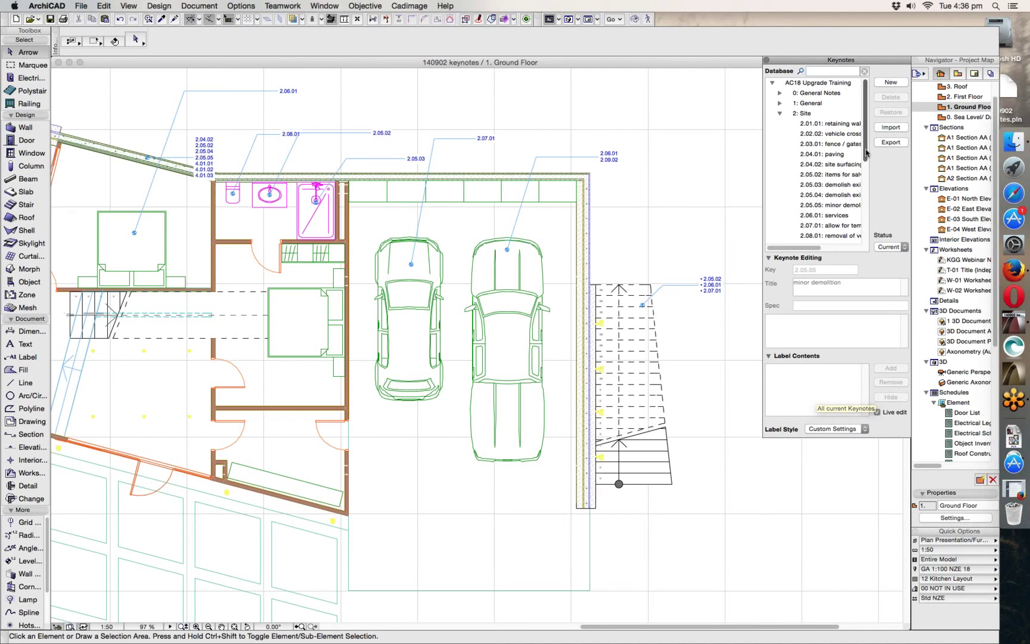
scroll(868, 179, down, 3)
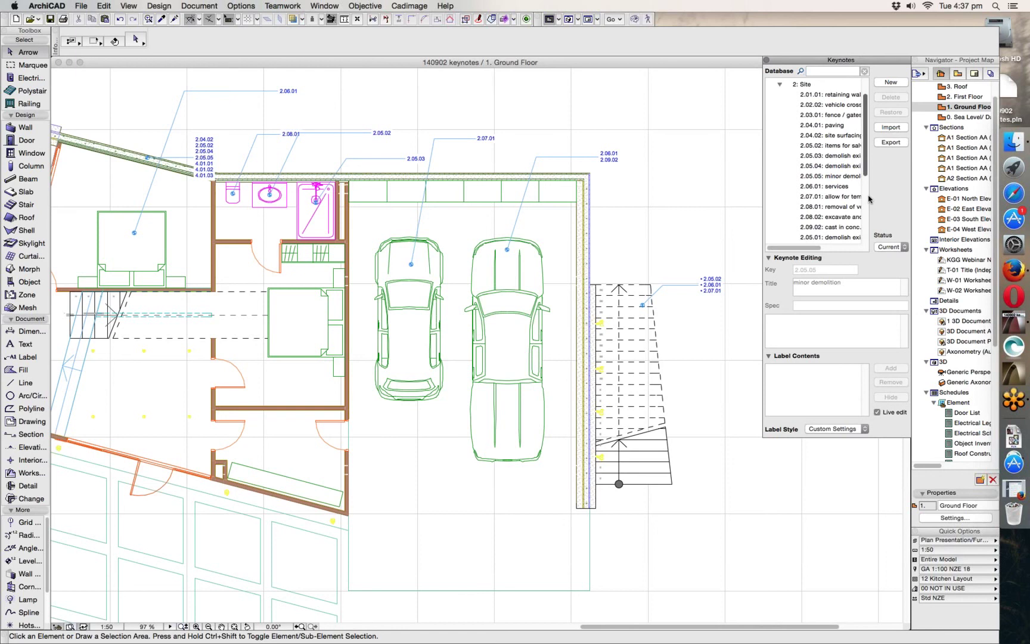
scroll(868, 199, down, 5)
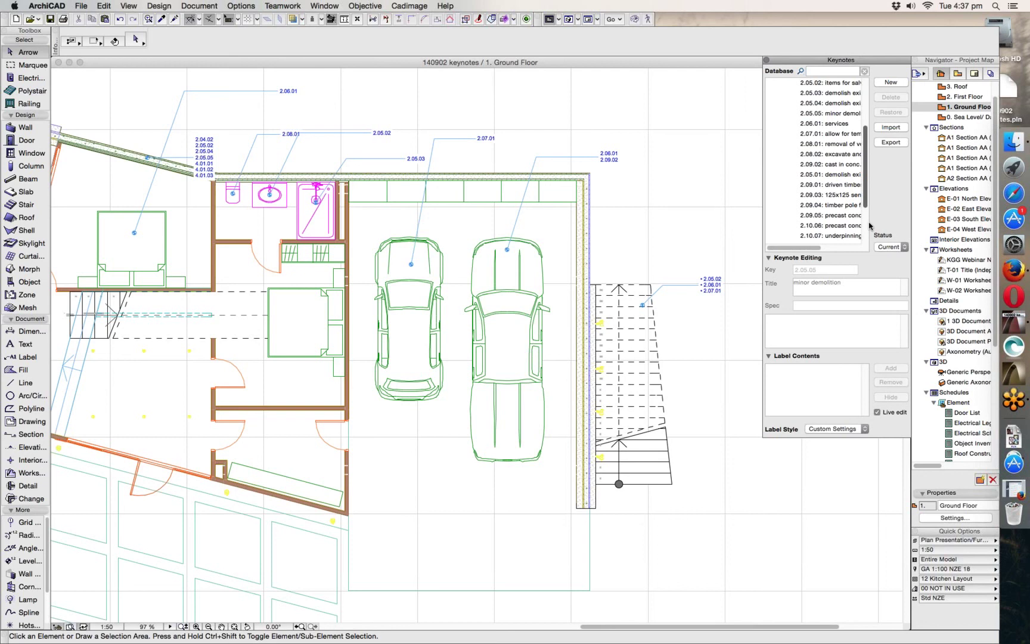
scroll(869, 226, down, 4)
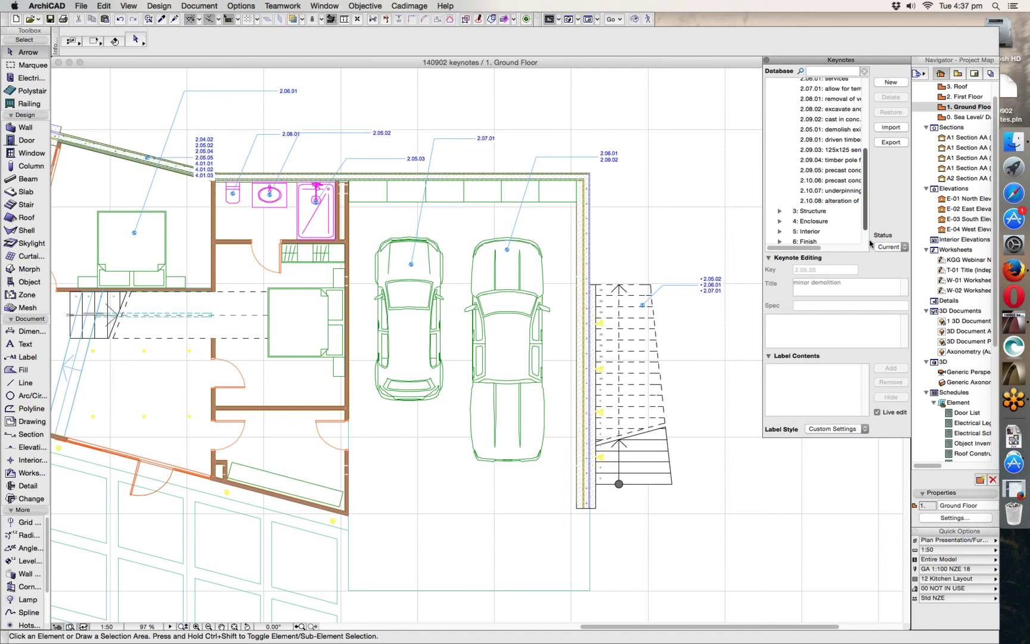
scroll(870, 243, down, 2)
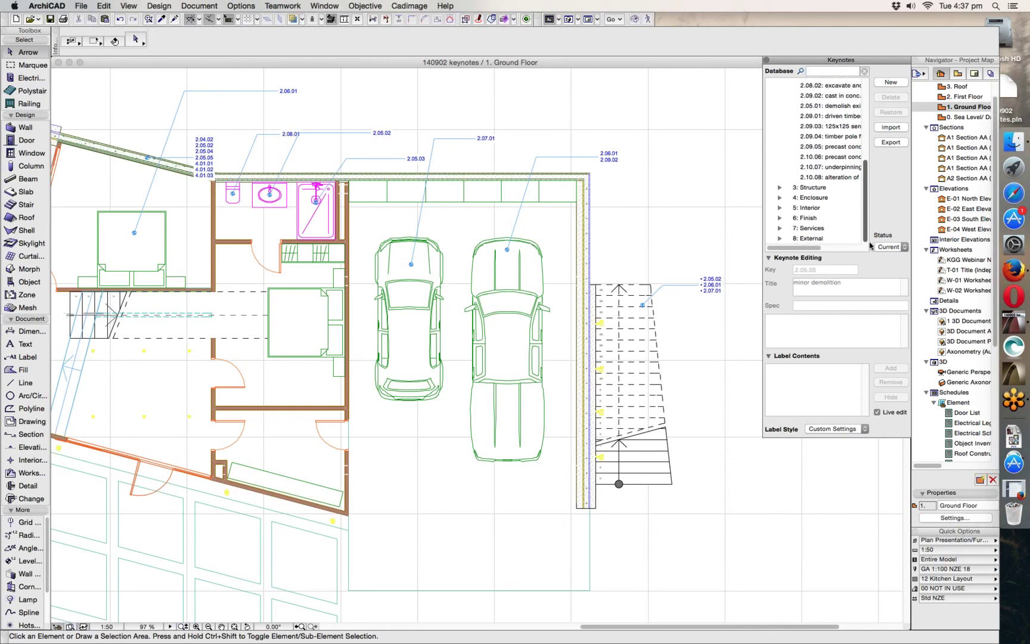